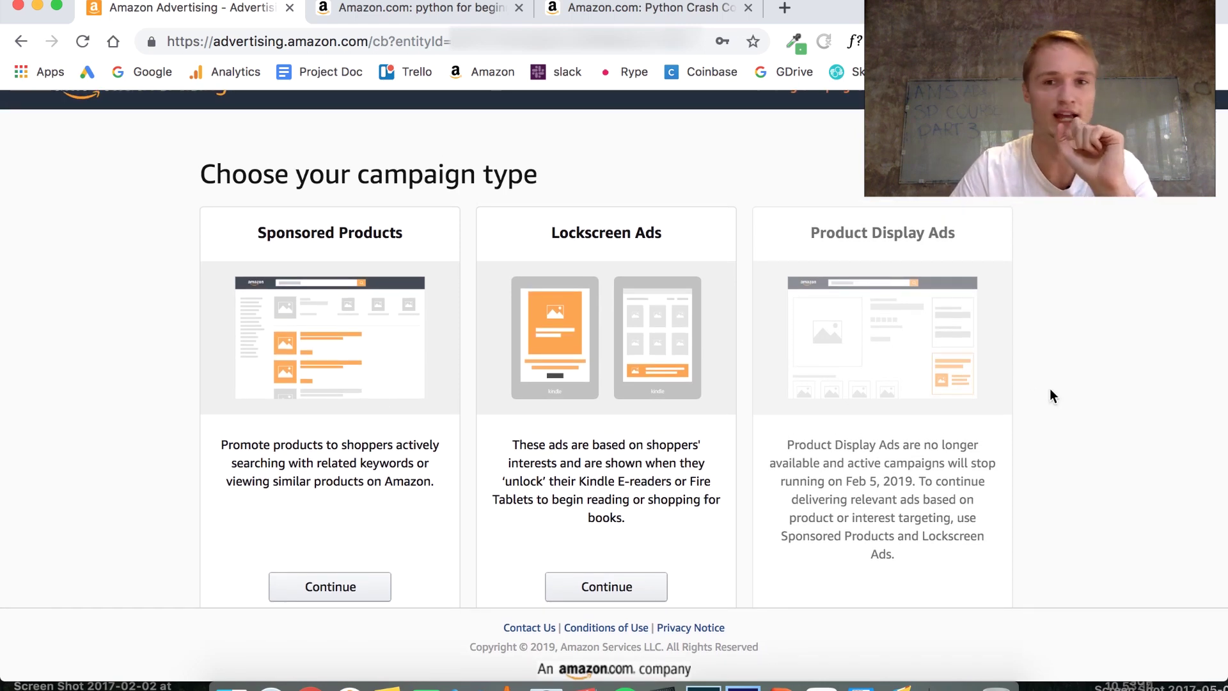
Compare the Sponsored Products and Lockscreen Ads campaign types on the campaign type page.
{"action": "scroll", "coordinate": [1049, 389], "scroll_direction": "up", "scroll_amount": 2}
{"action": "scroll", "coordinate": [1050, 388], "scroll_direction": "down", "scroll_amount": 2}
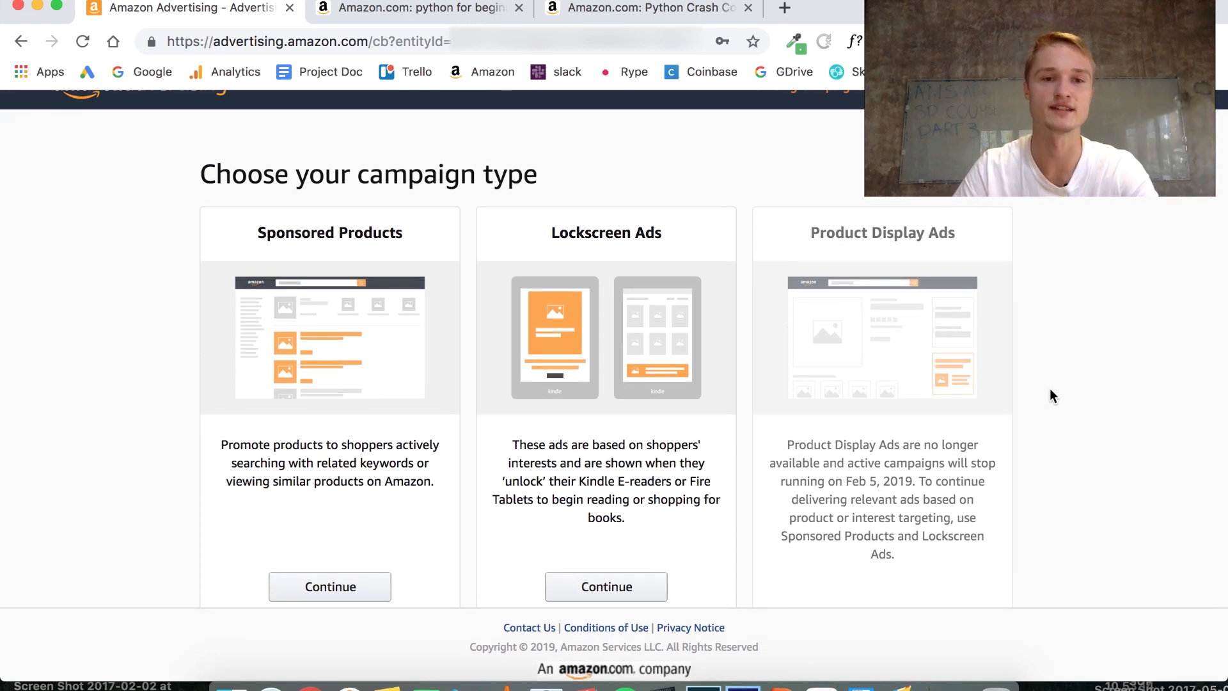
{"action": "scroll", "coordinate": [471, 277], "scroll_direction": "up", "scroll_amount": 2}
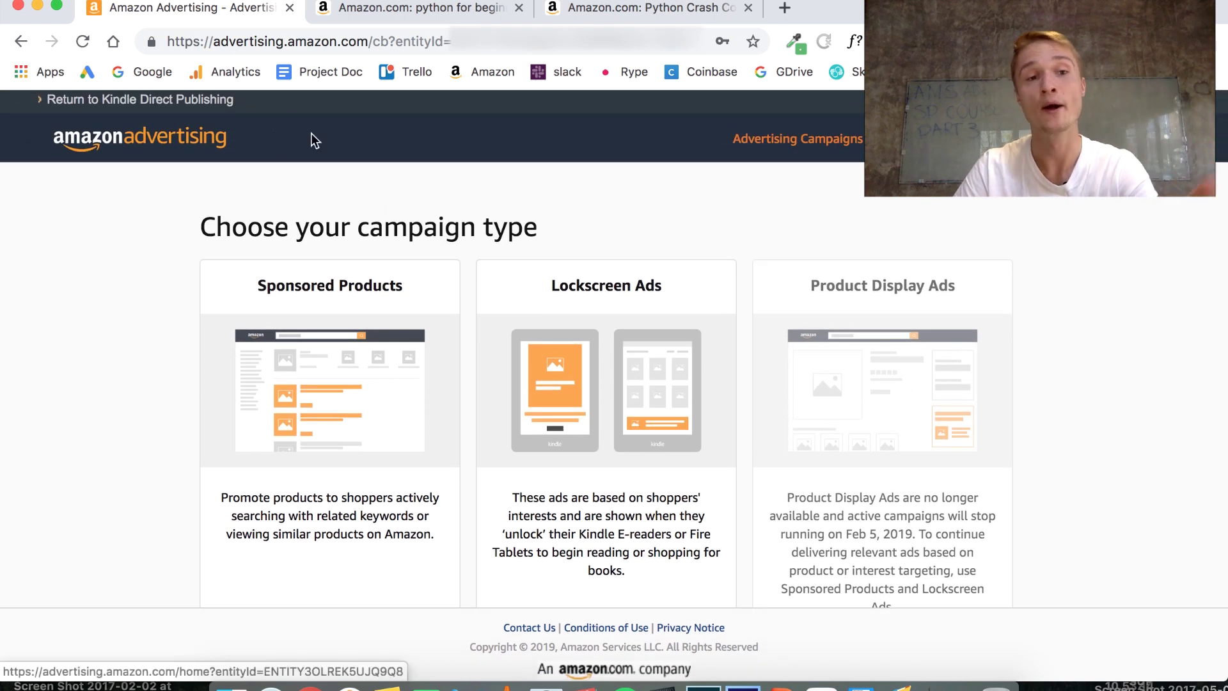
{"action": "scroll", "coordinate": [367, 289], "scroll_direction": "down", "scroll_amount": 2}
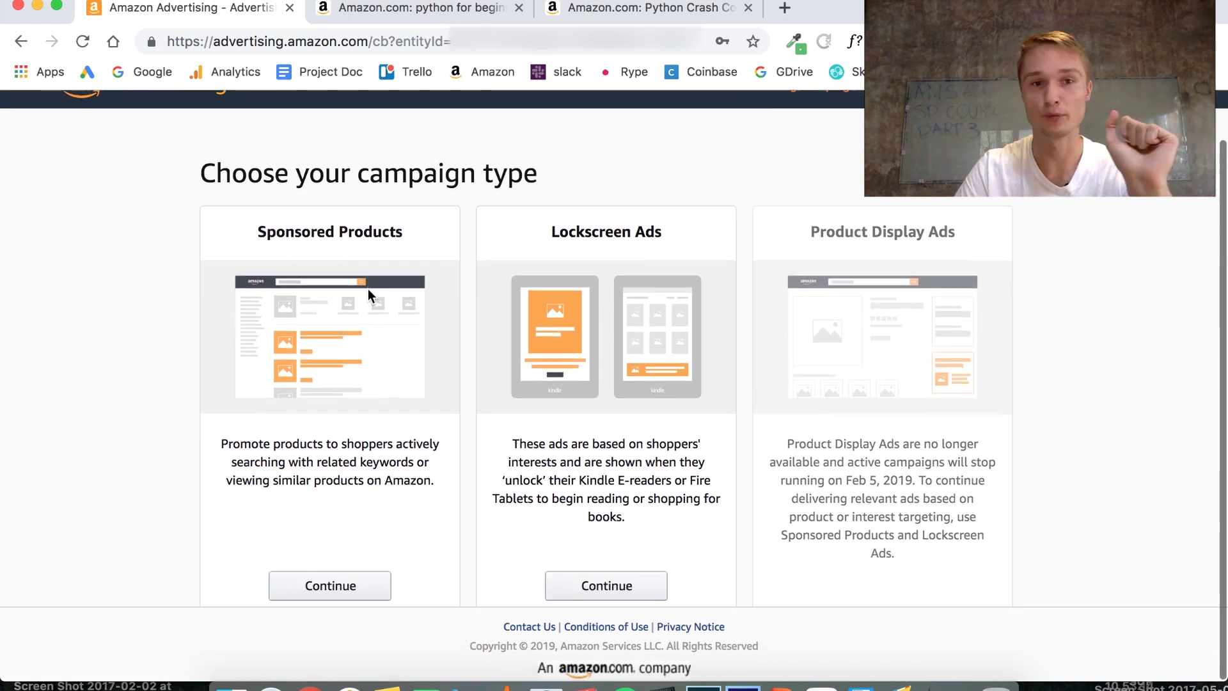
{"action": "scroll", "coordinate": [367, 289], "scroll_direction": "up", "scroll_amount": 1}
{"action": "scroll", "coordinate": [367, 289], "scroll_direction": "down", "scroll_amount": 1}
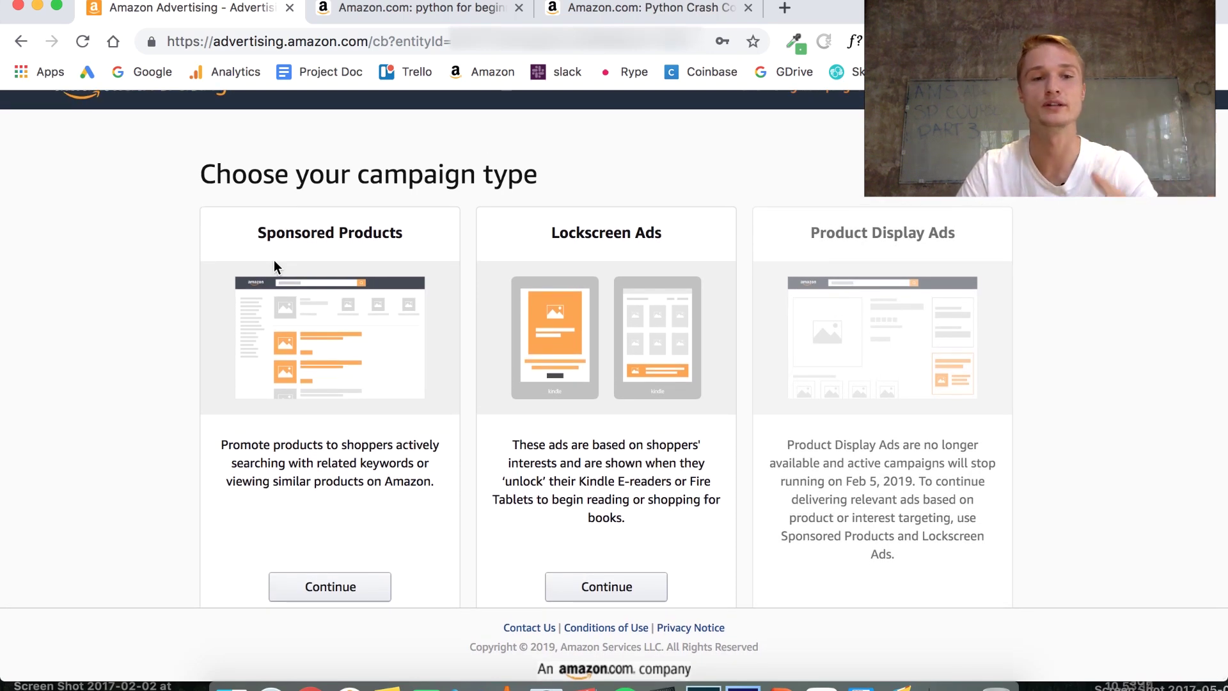
{"action": "left_click_drag", "start_coordinate": [255, 232], "coordinate": [429, 233]}
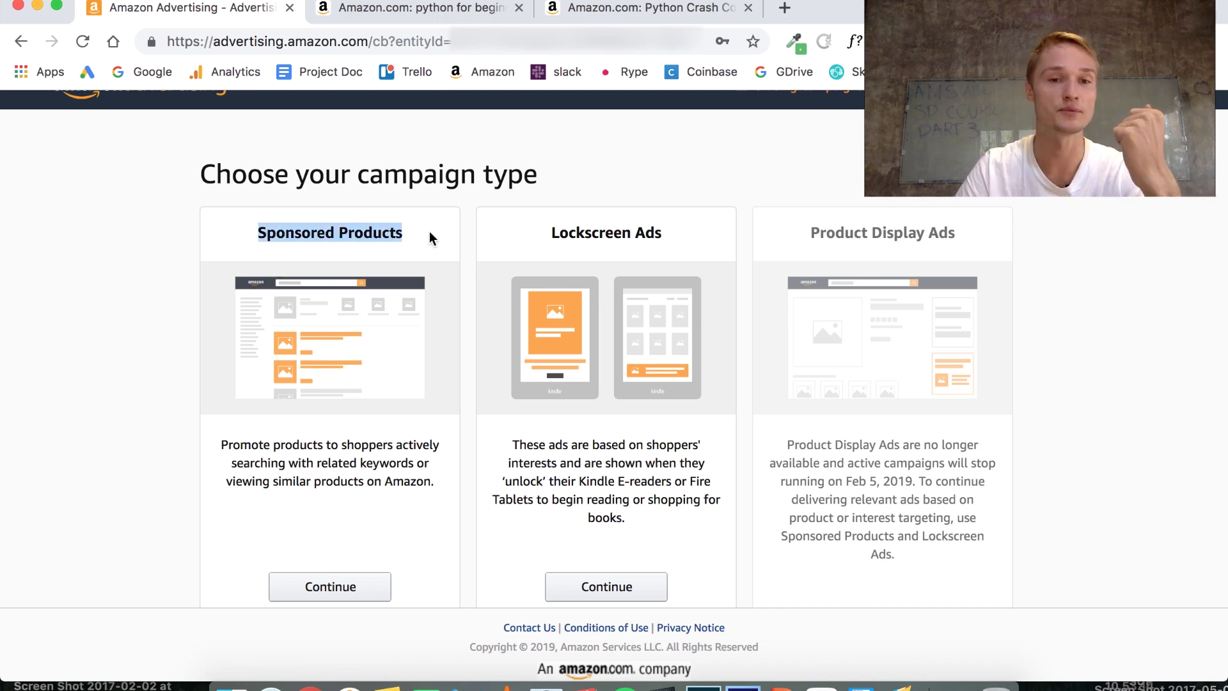
{"action": "left_click", "coordinate": [355, 249]}
{"action": "left_click_drag", "start_coordinate": [543, 234], "coordinate": [690, 232]}
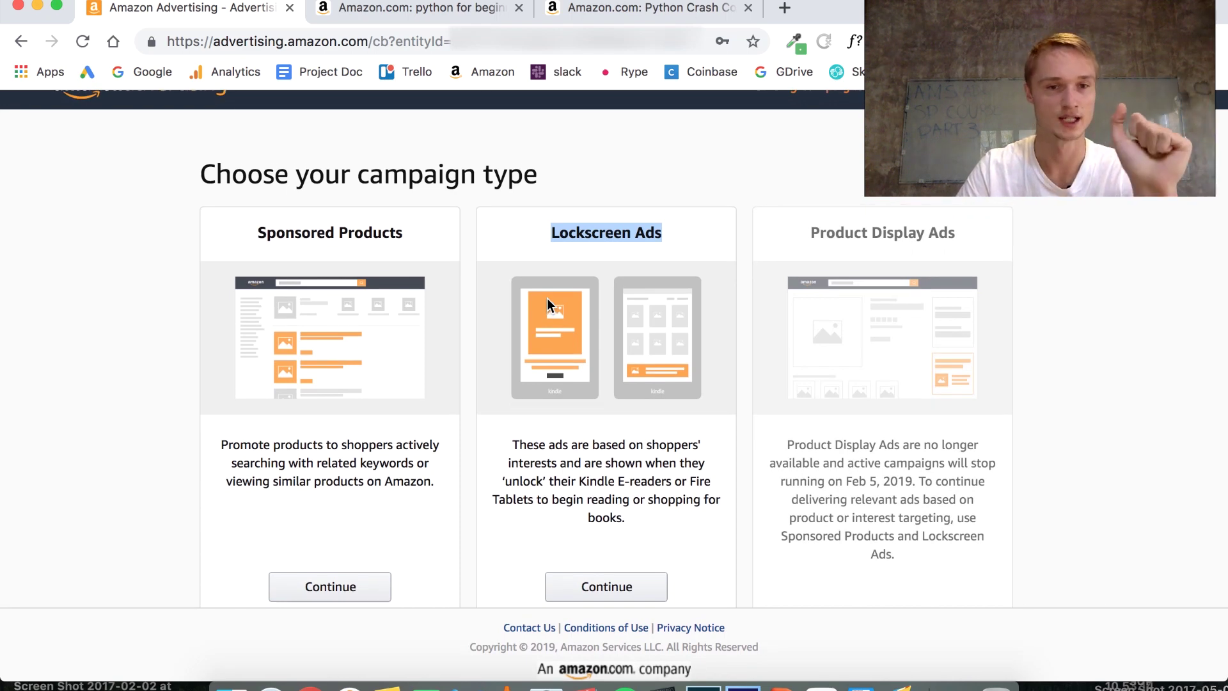
Start creating a Sponsored Products campaign and look over its settings form.
{"action": "left_click", "coordinate": [379, 586]}
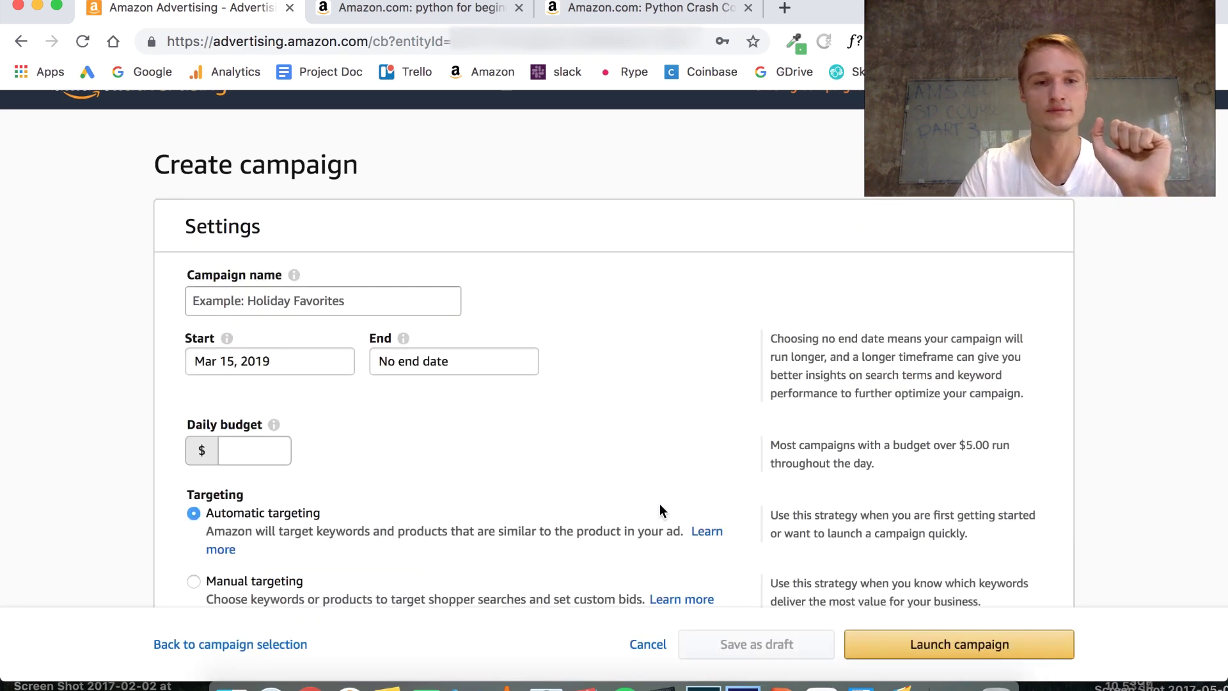
{"action": "scroll", "coordinate": [640, 462], "scroll_direction": "down", "scroll_amount": 2}
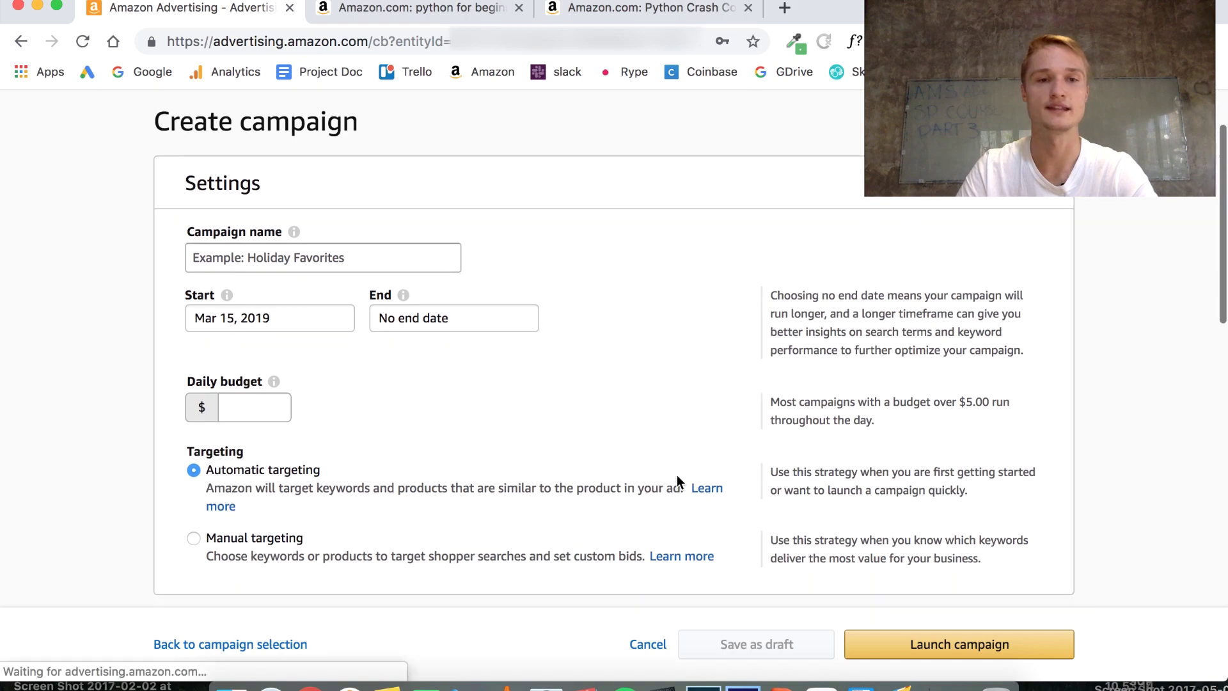
{"action": "scroll", "coordinate": [1106, 419], "scroll_direction": "down", "scroll_amount": 10}
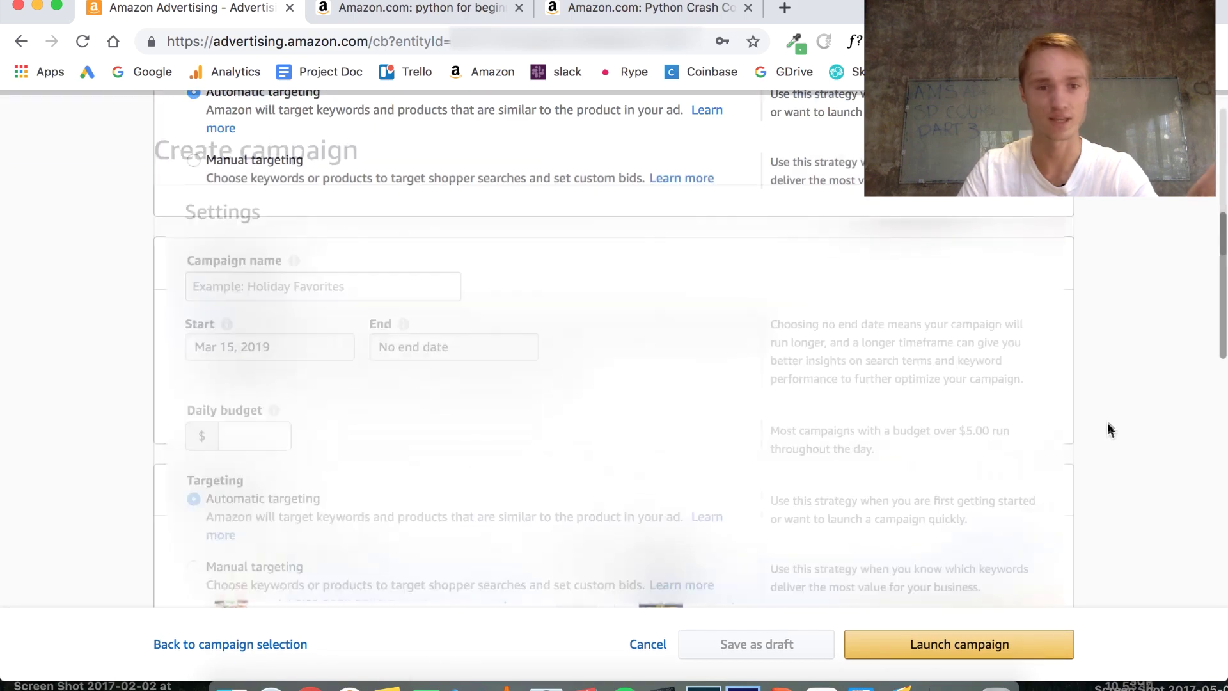
{"action": "scroll", "coordinate": [1107, 424], "scroll_direction": "down", "scroll_amount": 5}
{"action": "scroll", "coordinate": [1106, 424], "scroll_direction": "up", "scroll_amount": 15}
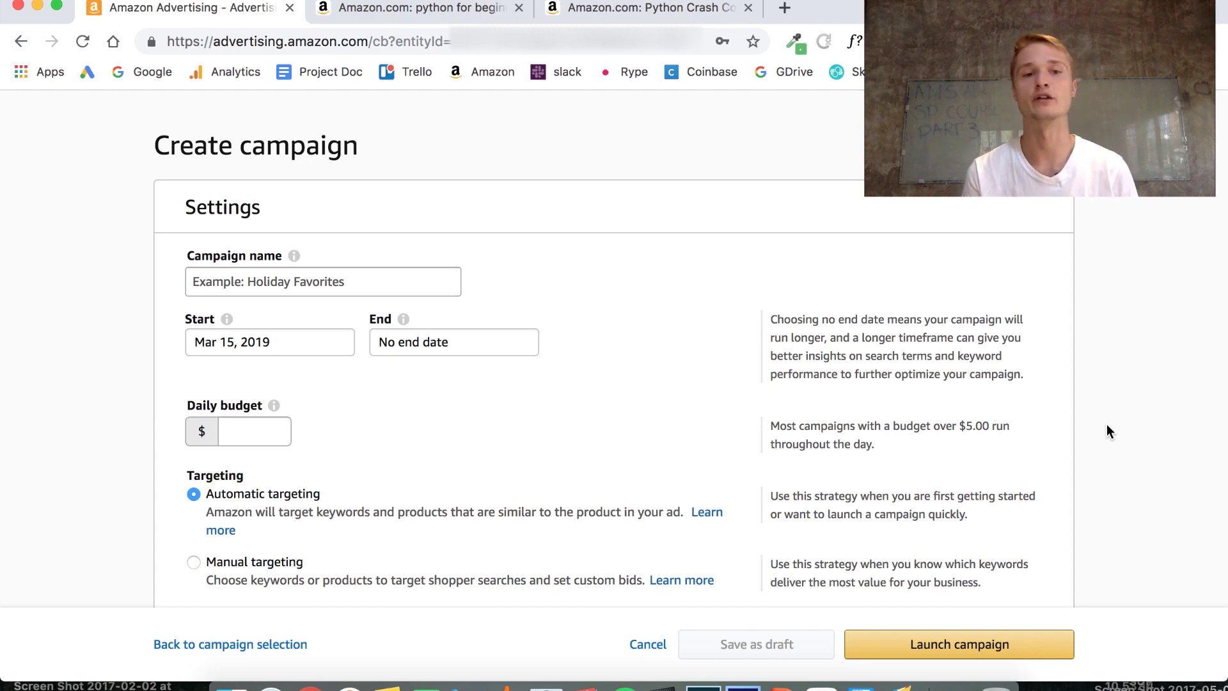
Name the campaign "Demo Campaign 11".
{"action": "left_click", "coordinate": [340, 282]}
{"action": "type", "text": "Demo Bu"}
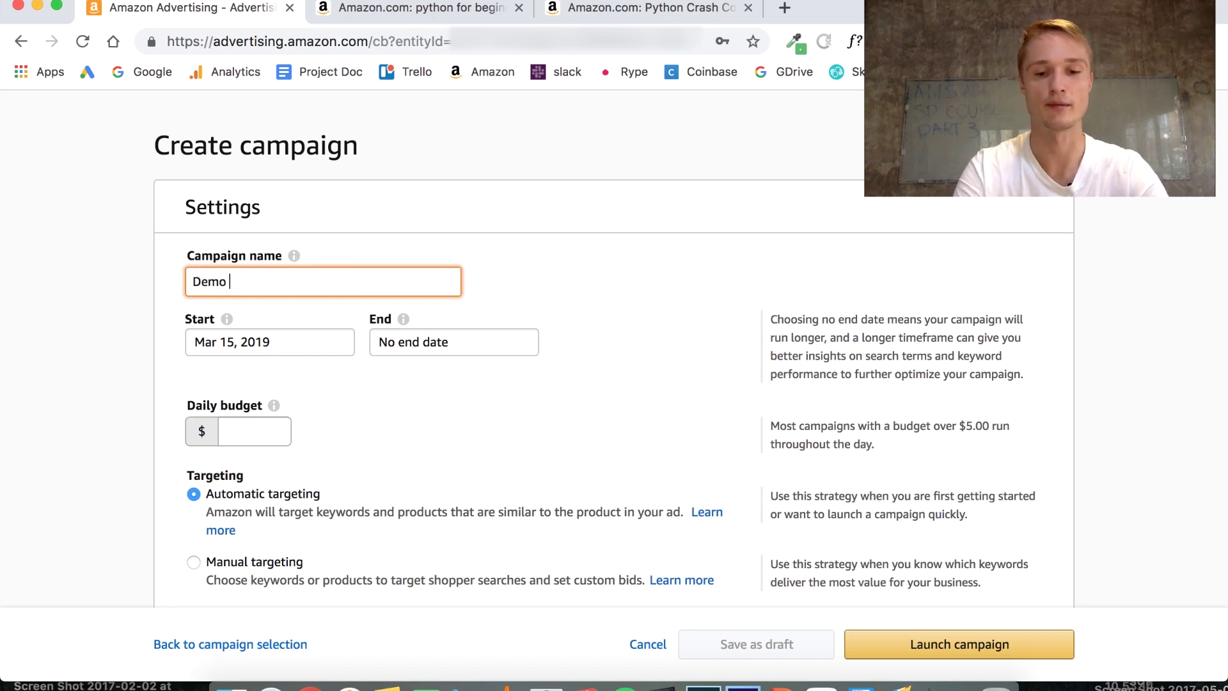
{"action": "key", "text": "BackSpace"}
{"action": "key", "text": "BackSpace"}
{"action": "type", "text": "Cam"}
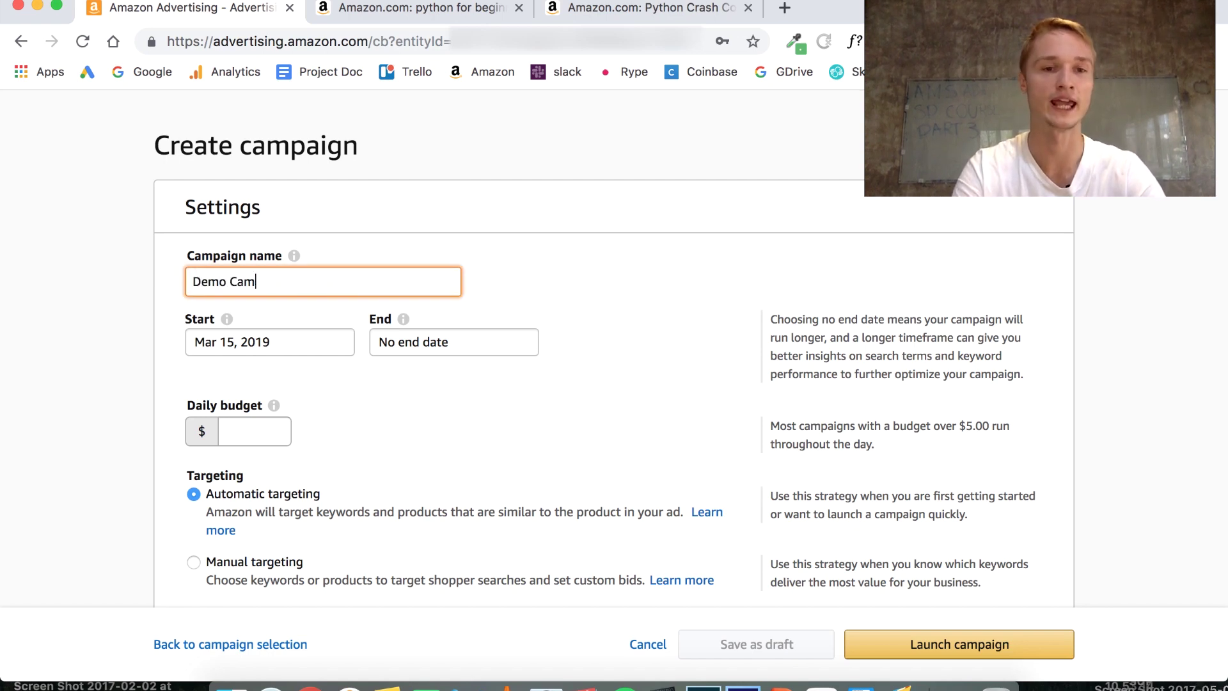
{"action": "type", "text": "paign 11"}
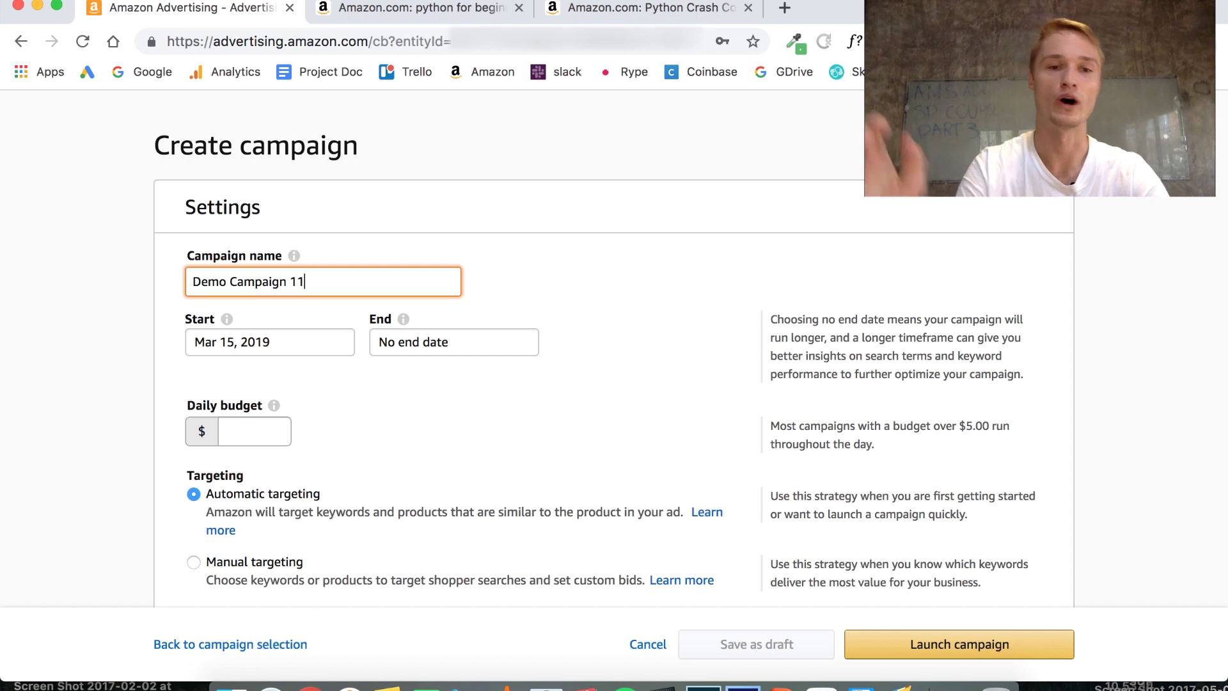
{"action": "left_click", "coordinate": [356, 474]}
Set the campaign's daily budget to $10.00.
{"action": "scroll", "coordinate": [357, 474], "scroll_direction": "down", "scroll_amount": 2}
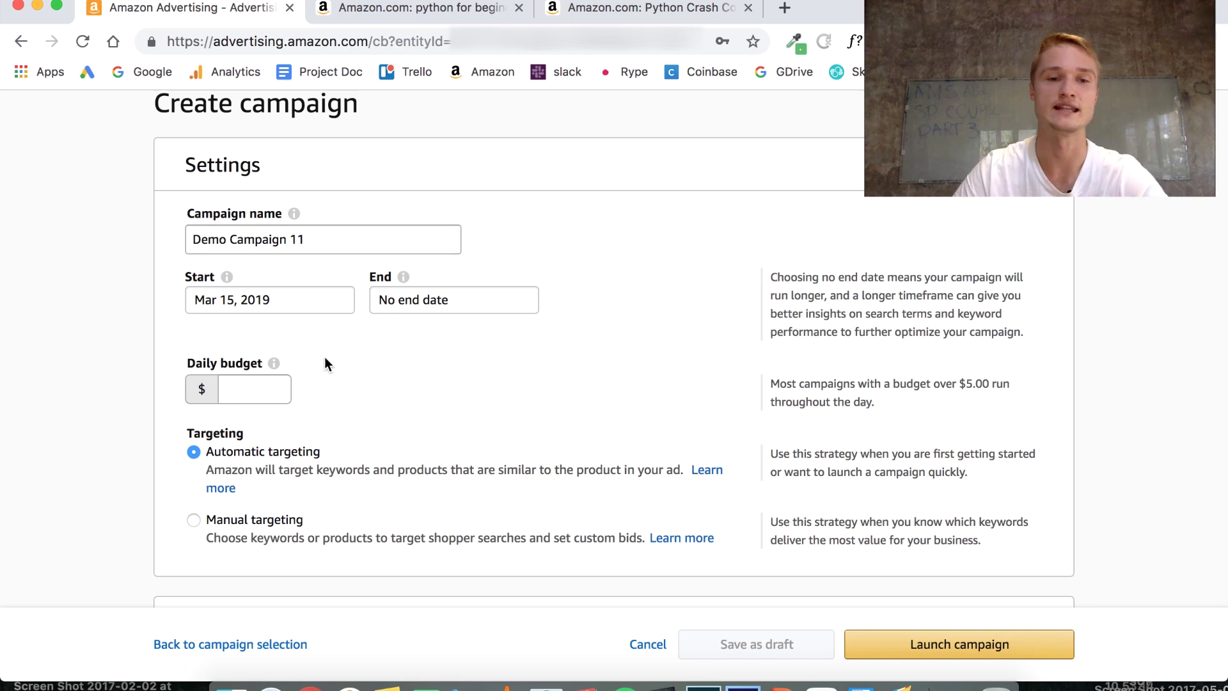
{"action": "left_click", "coordinate": [234, 388]}
{"action": "scroll", "coordinate": [438, 387], "scroll_direction": "down", "scroll_amount": 1}
{"action": "left_click", "coordinate": [434, 374]}
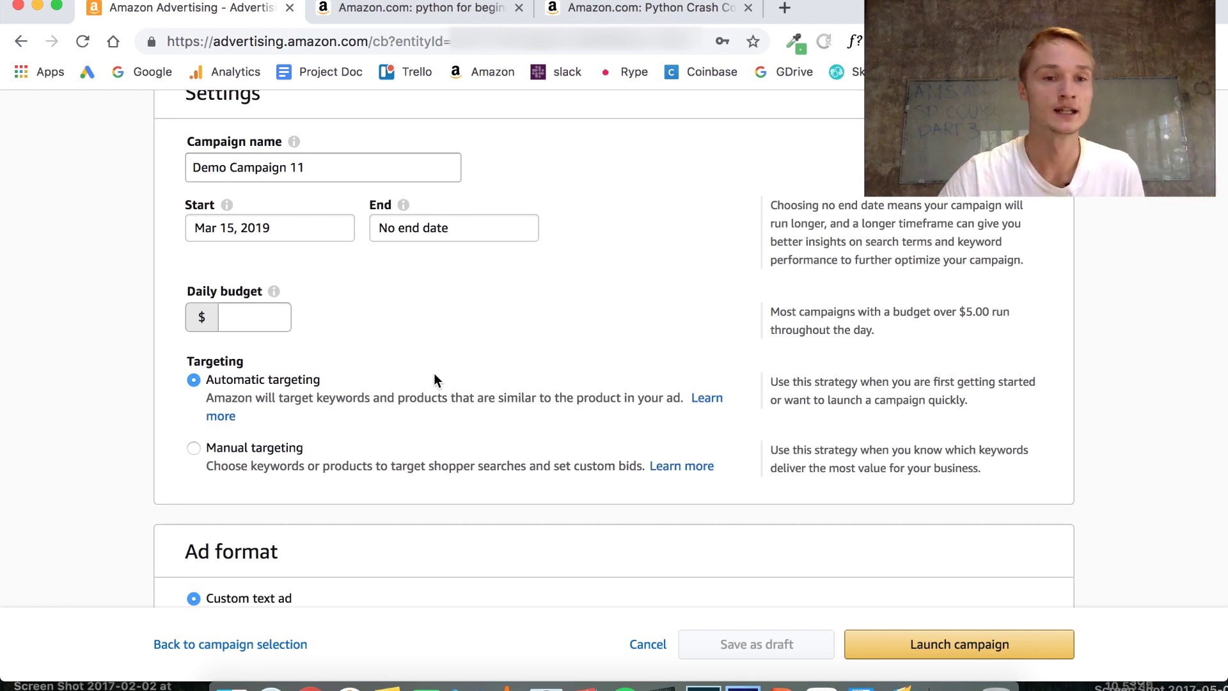
{"action": "left_click", "coordinate": [269, 317]}
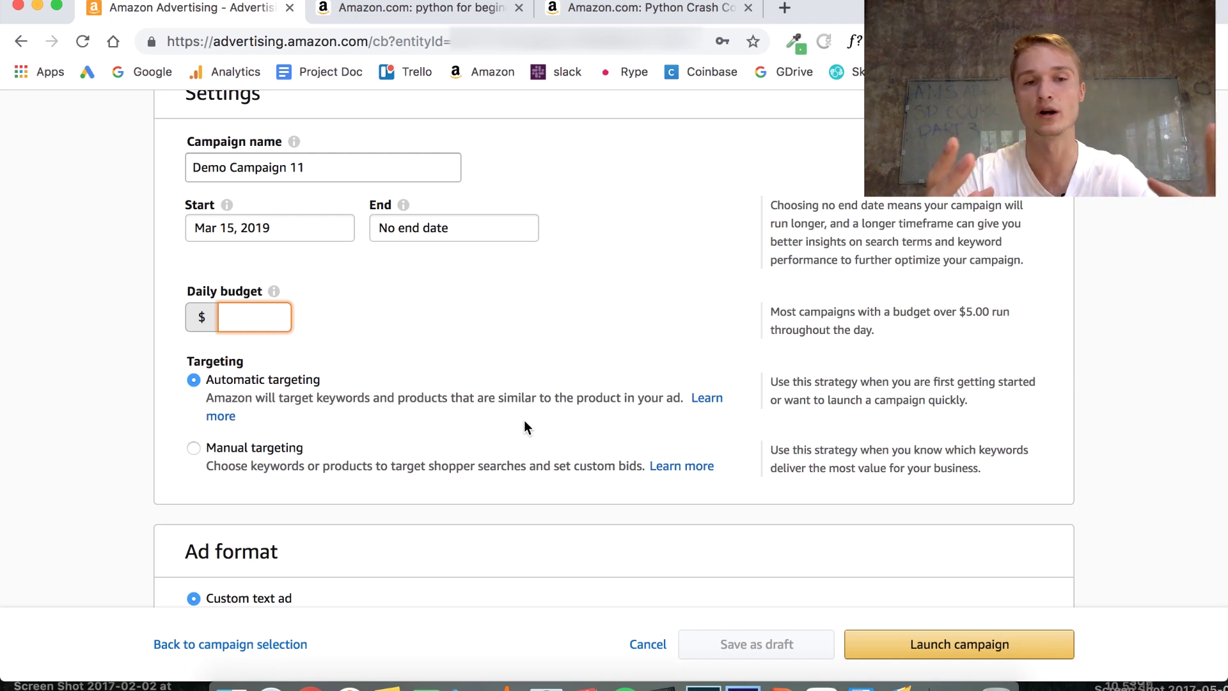
{"action": "type", "text": "10"}
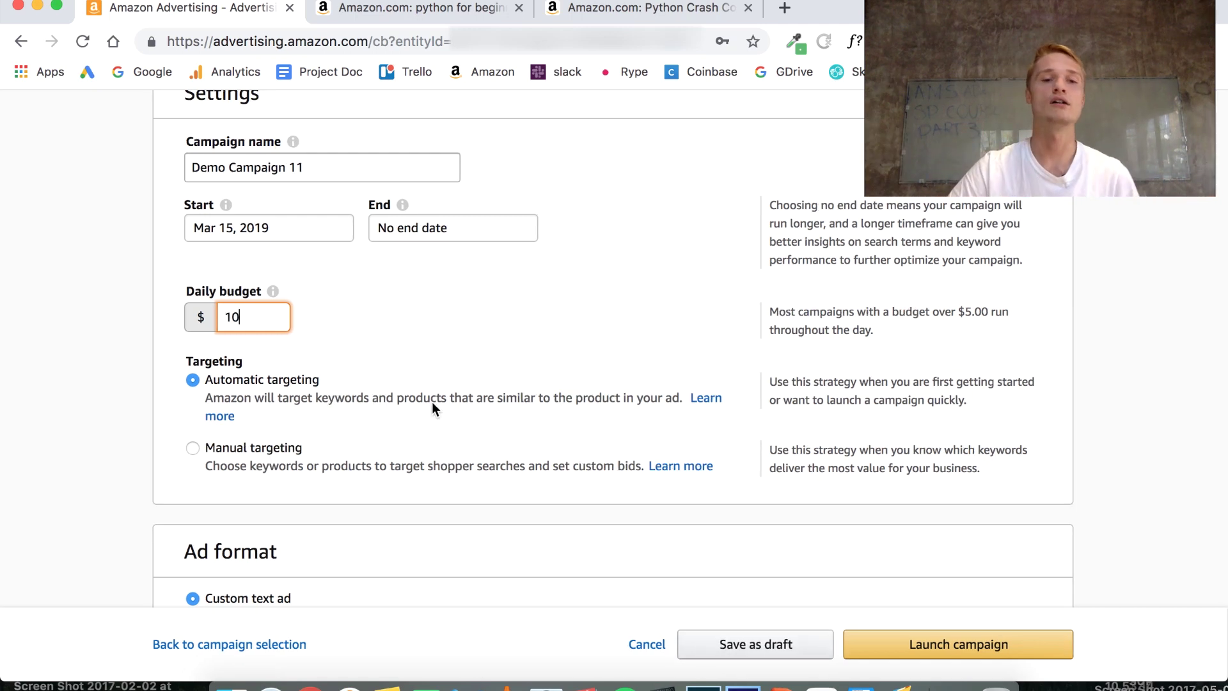
{"action": "left_click", "coordinate": [139, 328]}
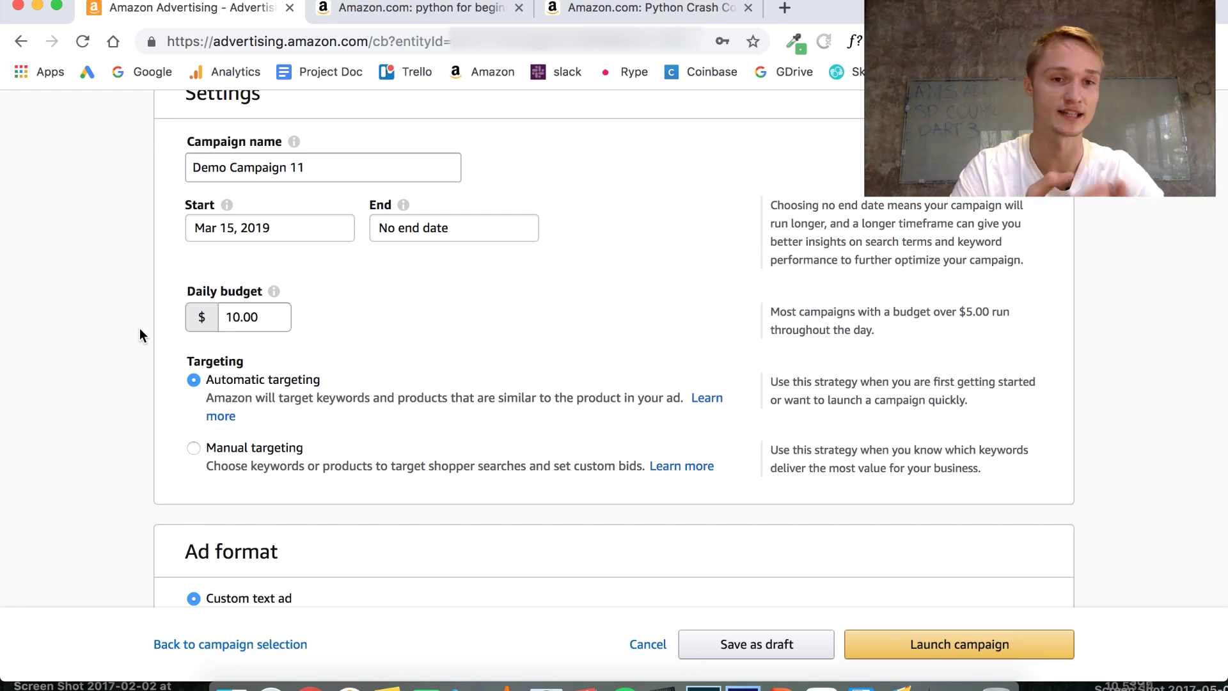
Choose manual targeting for the campaign.
{"action": "scroll", "coordinate": [113, 400], "scroll_direction": "down", "scroll_amount": 2}
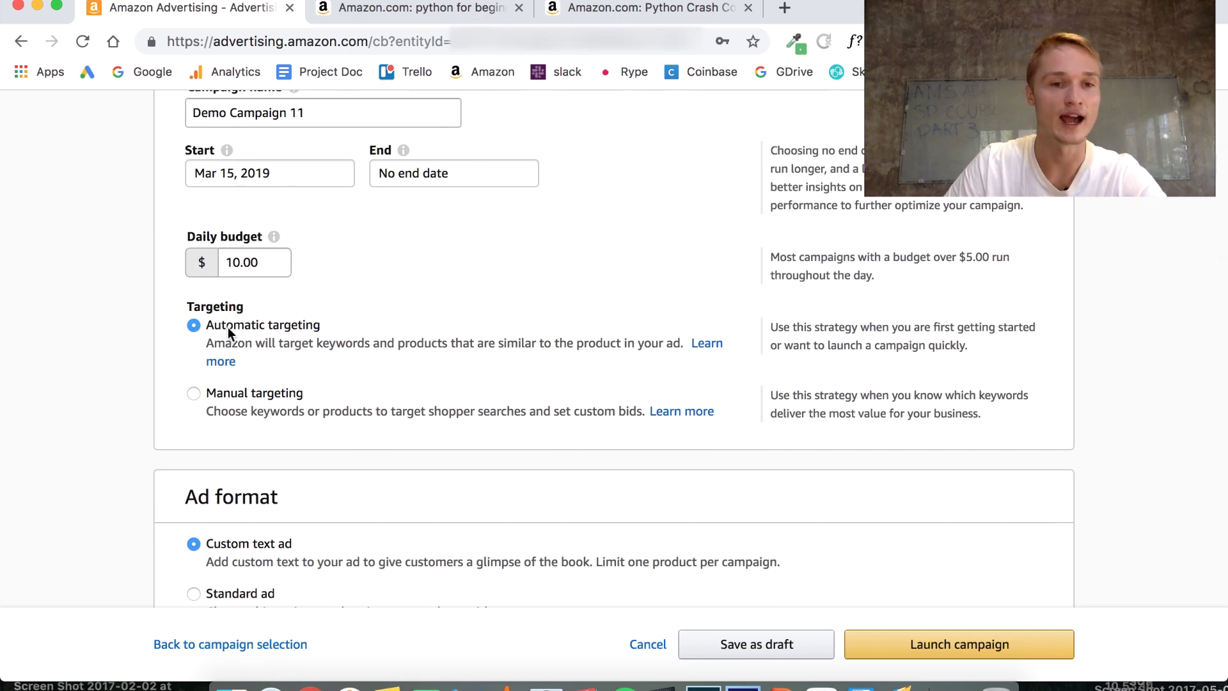
{"action": "scroll", "coordinate": [271, 350], "scroll_direction": "down", "scroll_amount": 1}
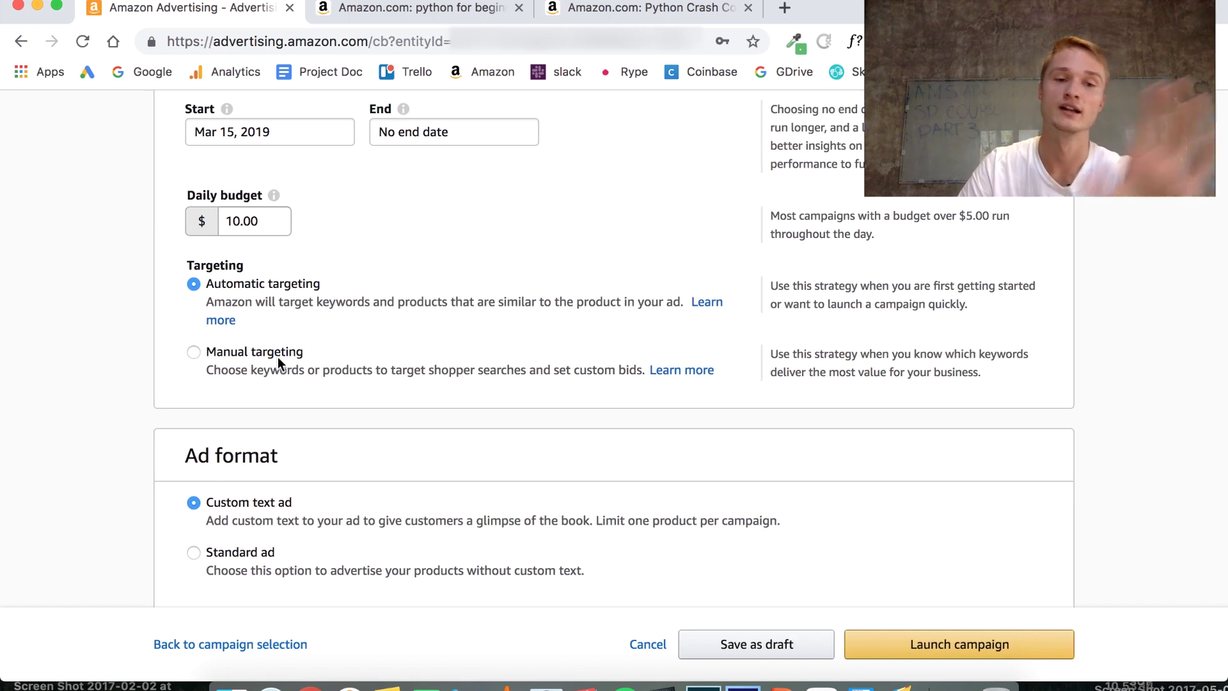
{"action": "left_click", "coordinate": [278, 356]}
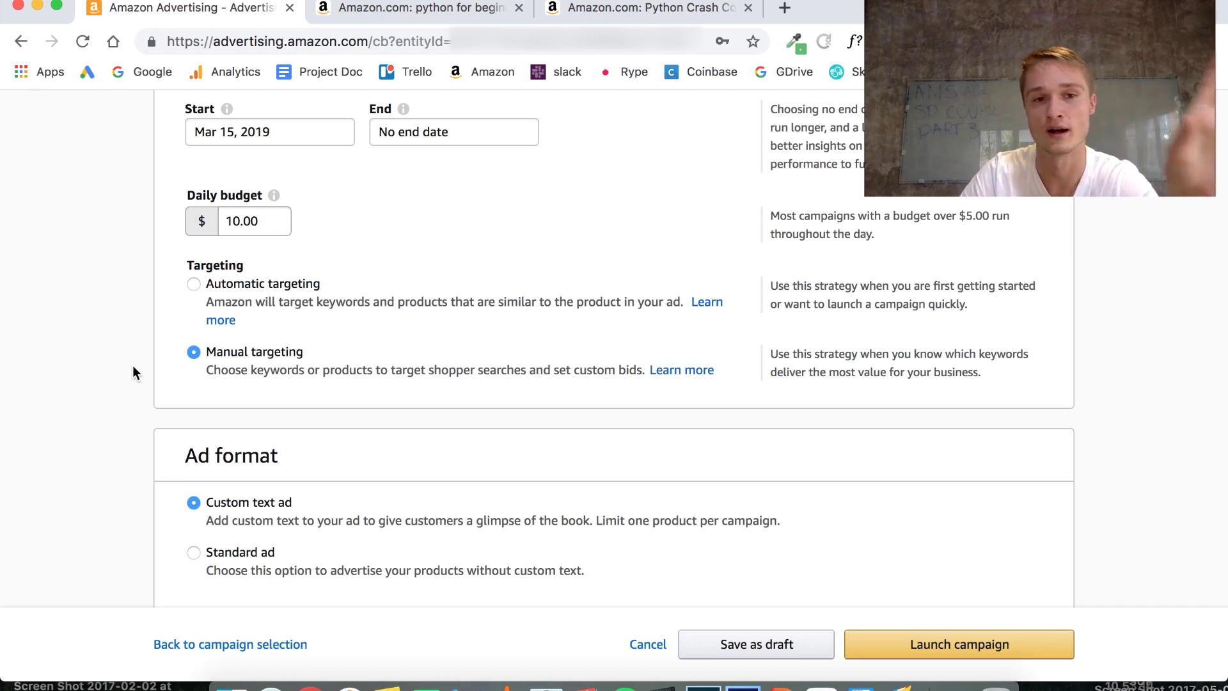
Set the ad format to Standard ad.
{"action": "scroll", "coordinate": [167, 373], "scroll_direction": "down", "scroll_amount": 3}
{"action": "scroll", "coordinate": [166, 376], "scroll_direction": "down", "scroll_amount": 5}
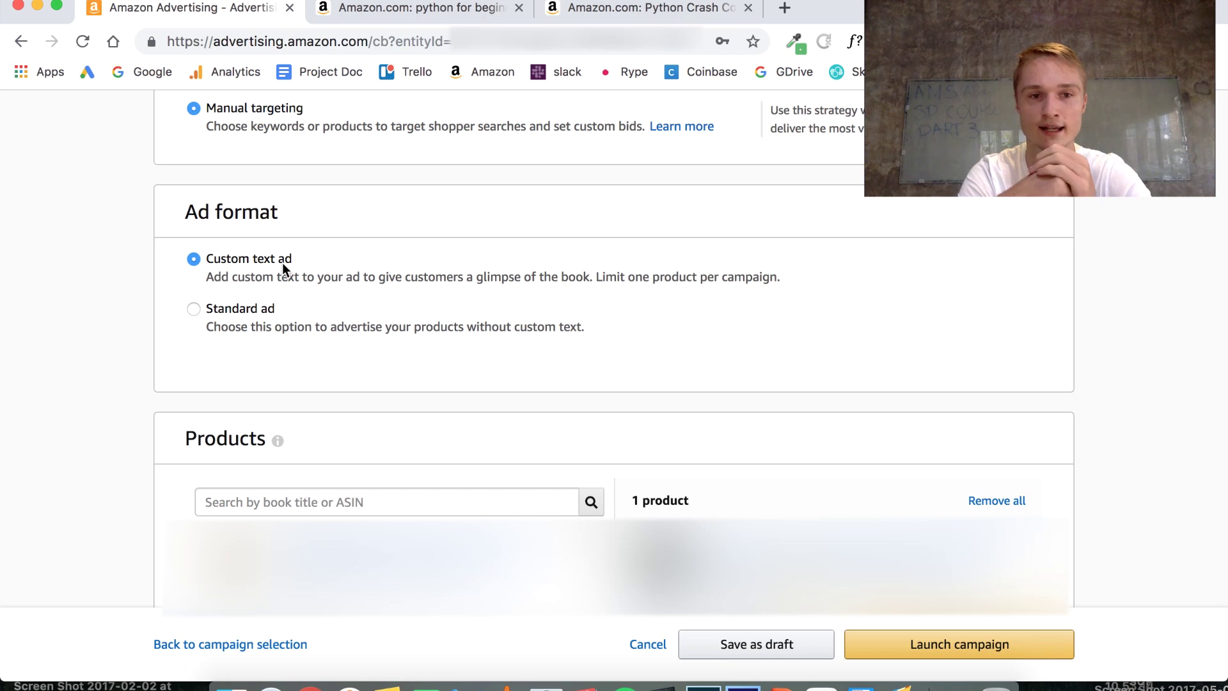
{"action": "left_click", "coordinate": [259, 310]}
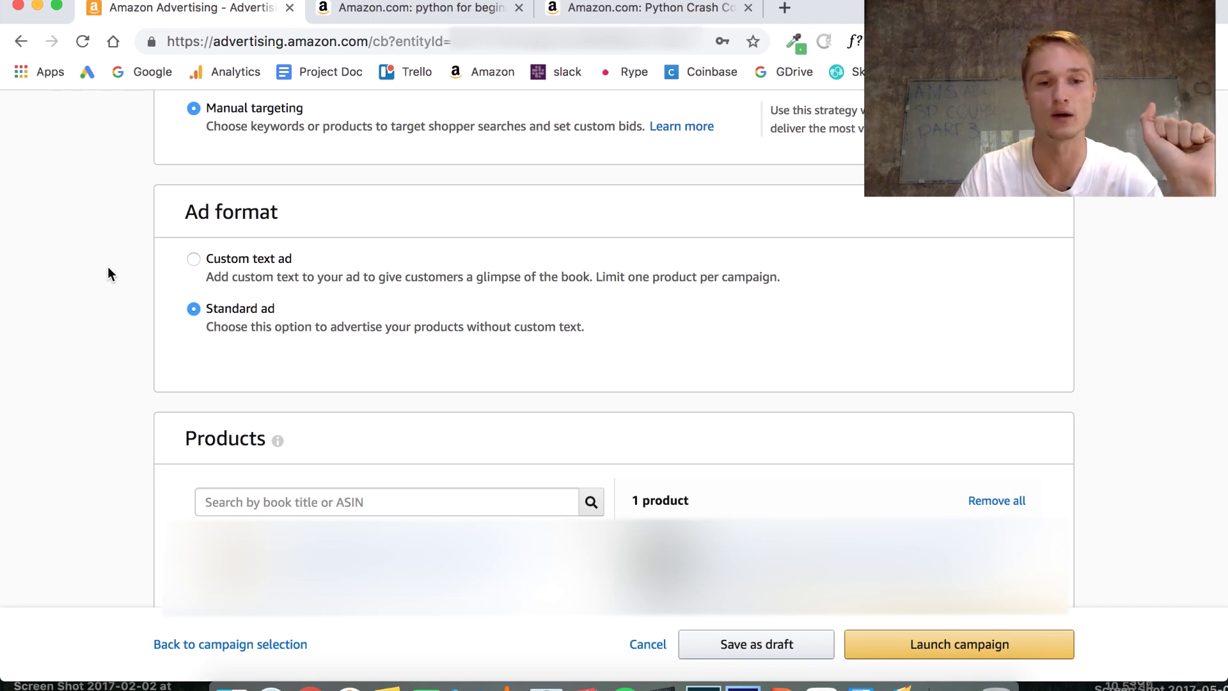
Examine the Products section of the campaign form, followed by the targeting and keyword bid options.
{"action": "scroll", "coordinate": [107, 266], "scroll_direction": "down", "scroll_amount": 5}
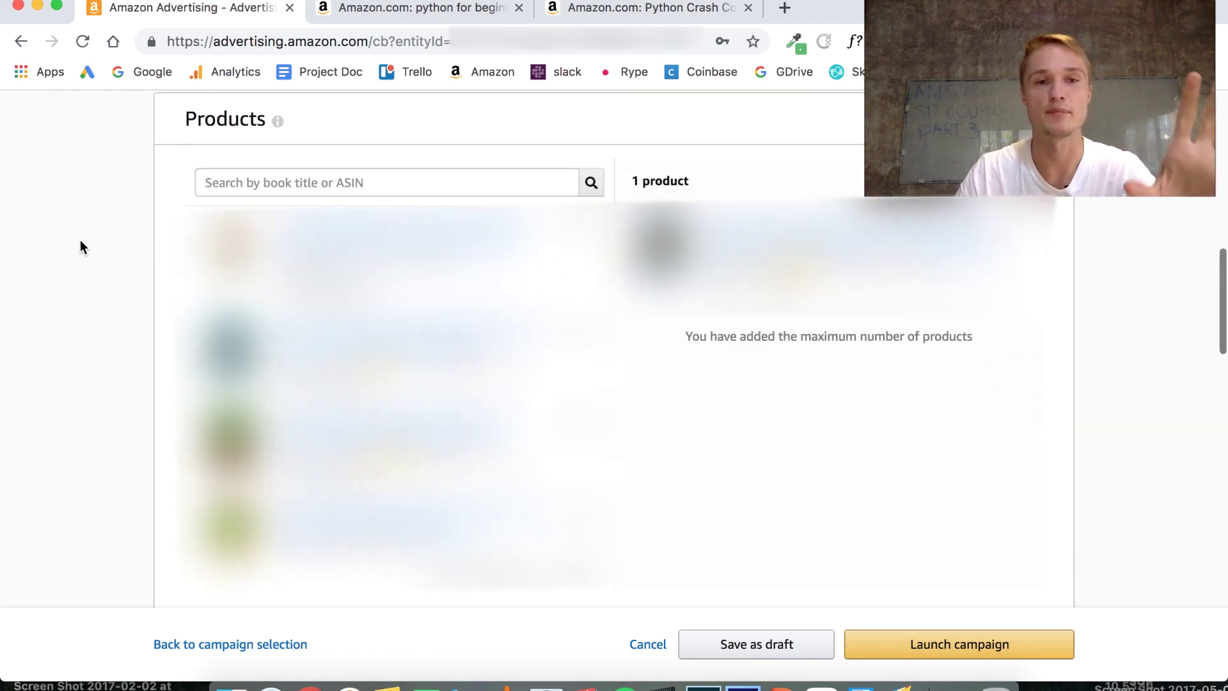
{"action": "scroll", "coordinate": [149, 182], "scroll_direction": "up", "scroll_amount": 1}
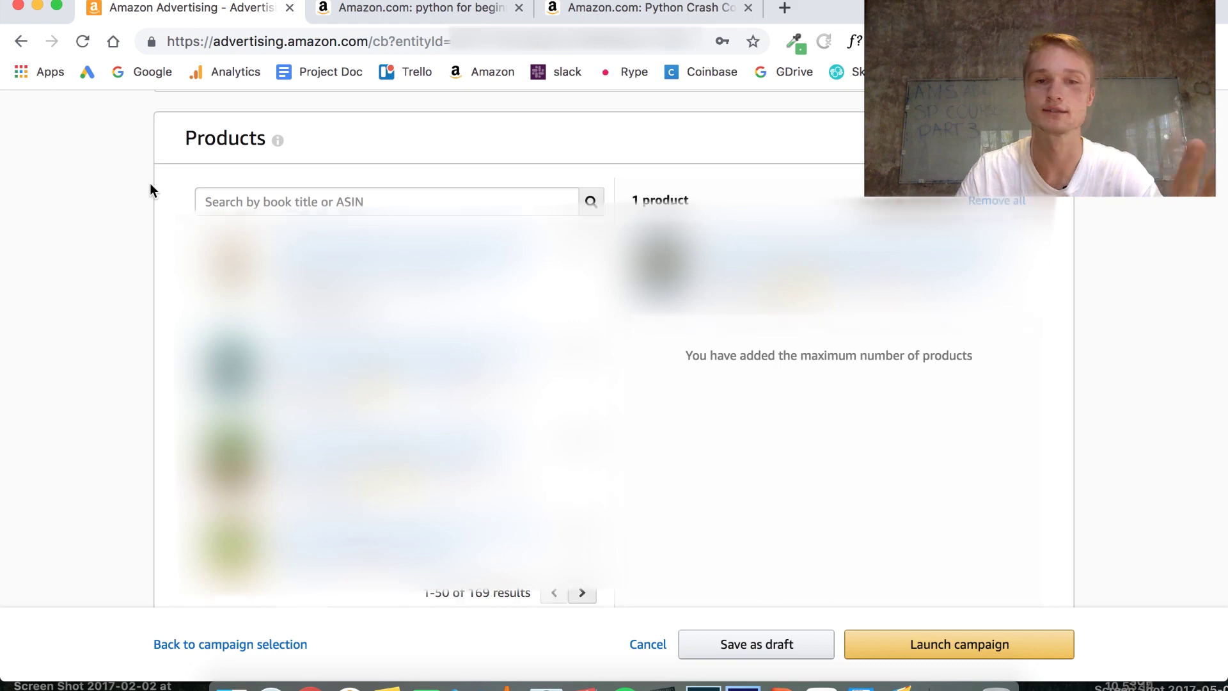
{"action": "scroll", "coordinate": [149, 182], "scroll_direction": "up", "scroll_amount": 1}
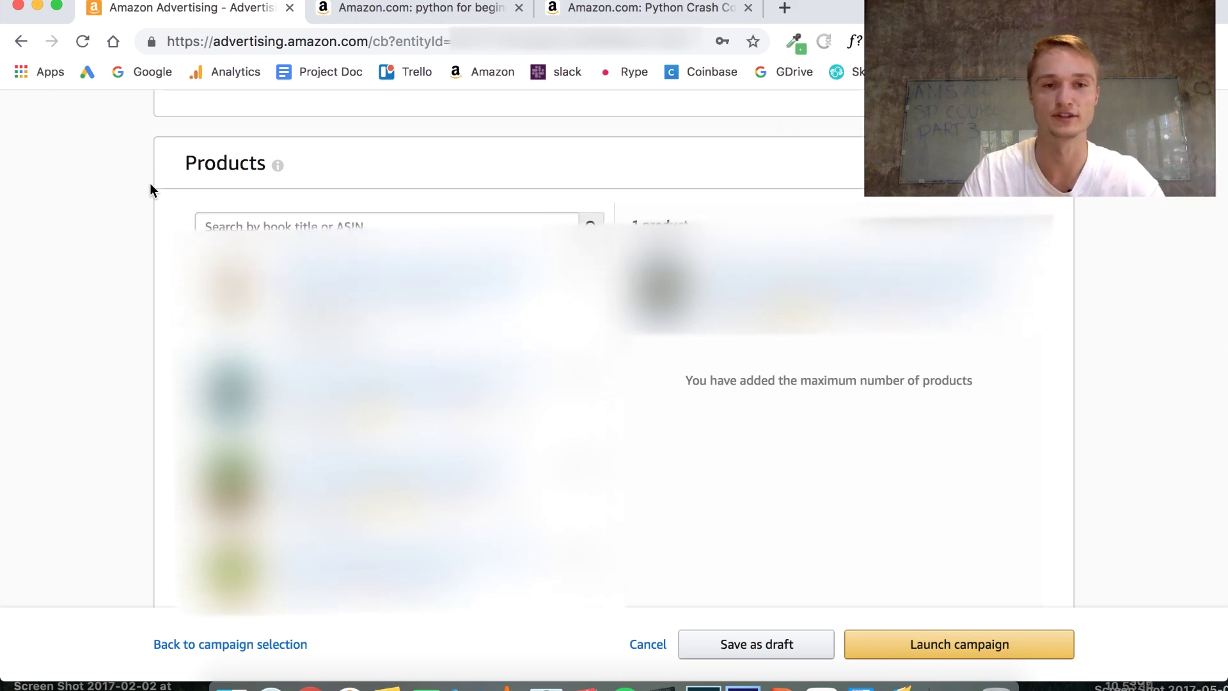
{"action": "scroll", "coordinate": [150, 183], "scroll_direction": "down", "scroll_amount": 1}
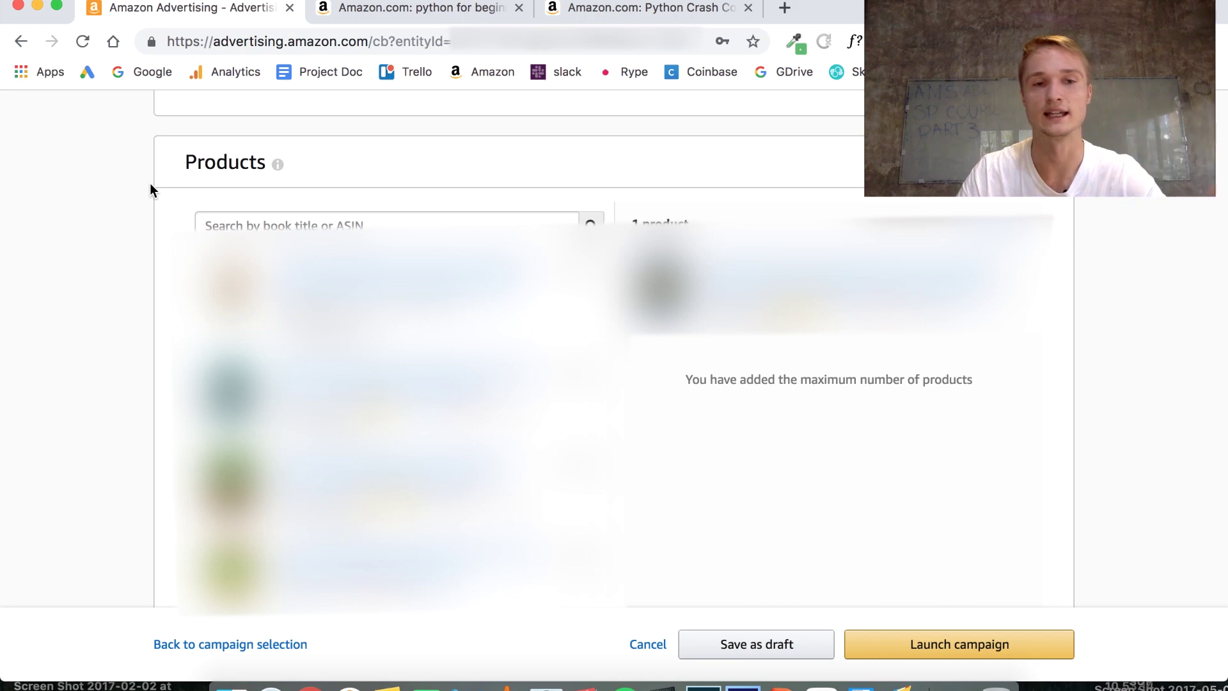
{"action": "left_click", "coordinate": [861, 685]}
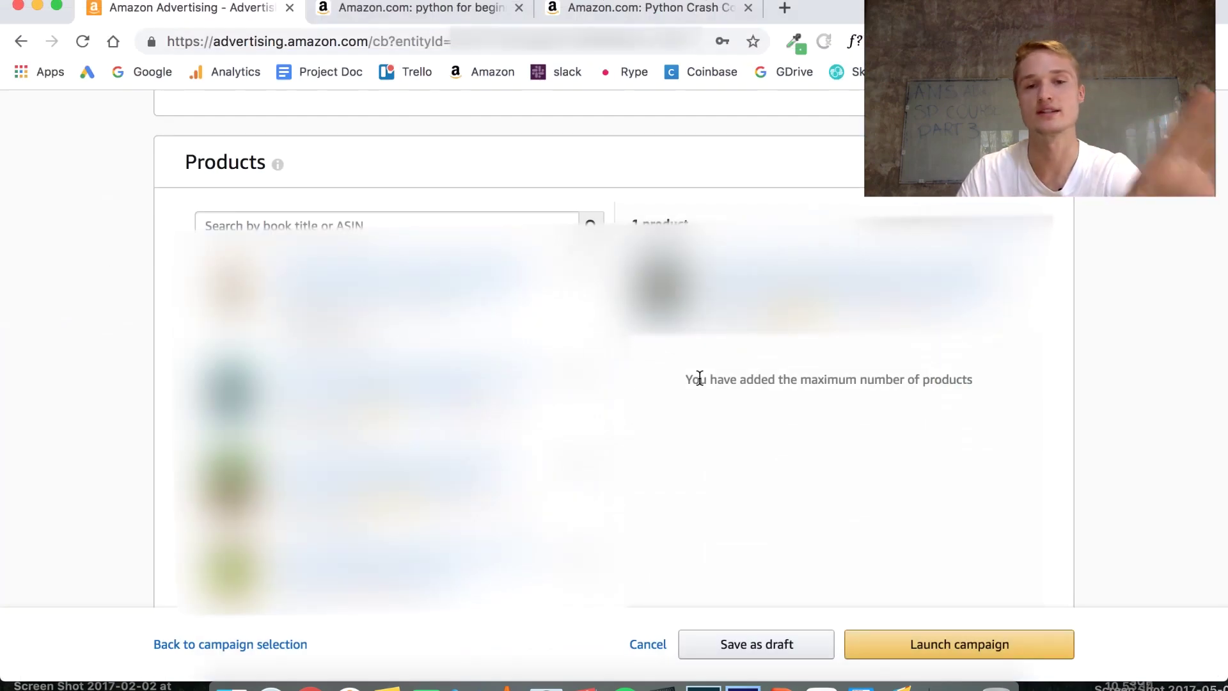
{"action": "scroll", "coordinate": [699, 378], "scroll_direction": "down", "scroll_amount": 1}
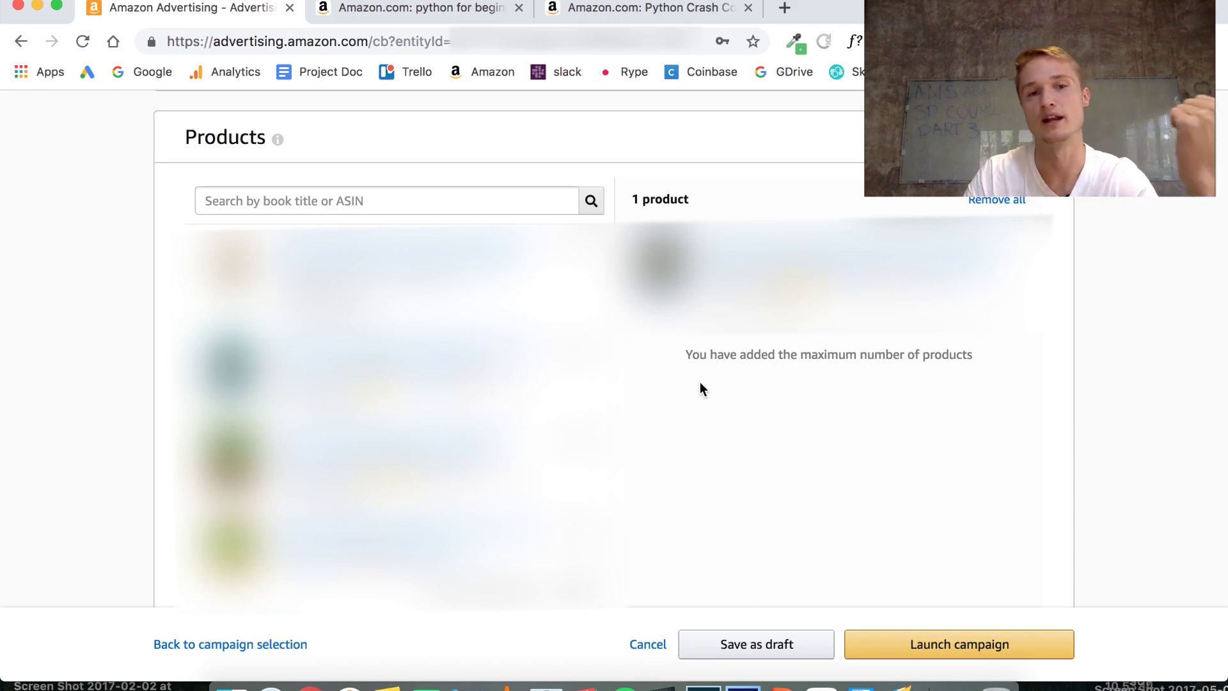
{"action": "scroll", "coordinate": [686, 390], "scroll_direction": "down", "scroll_amount": 1}
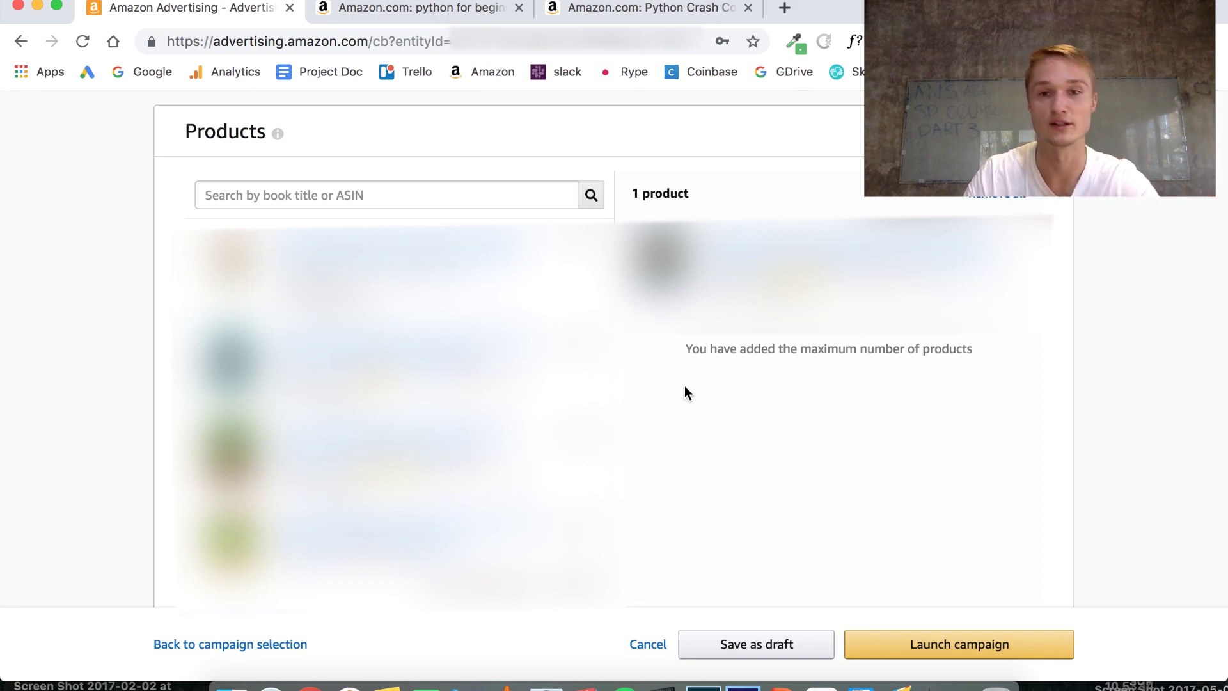
{"action": "scroll", "coordinate": [684, 385], "scroll_direction": "down", "scroll_amount": 10}
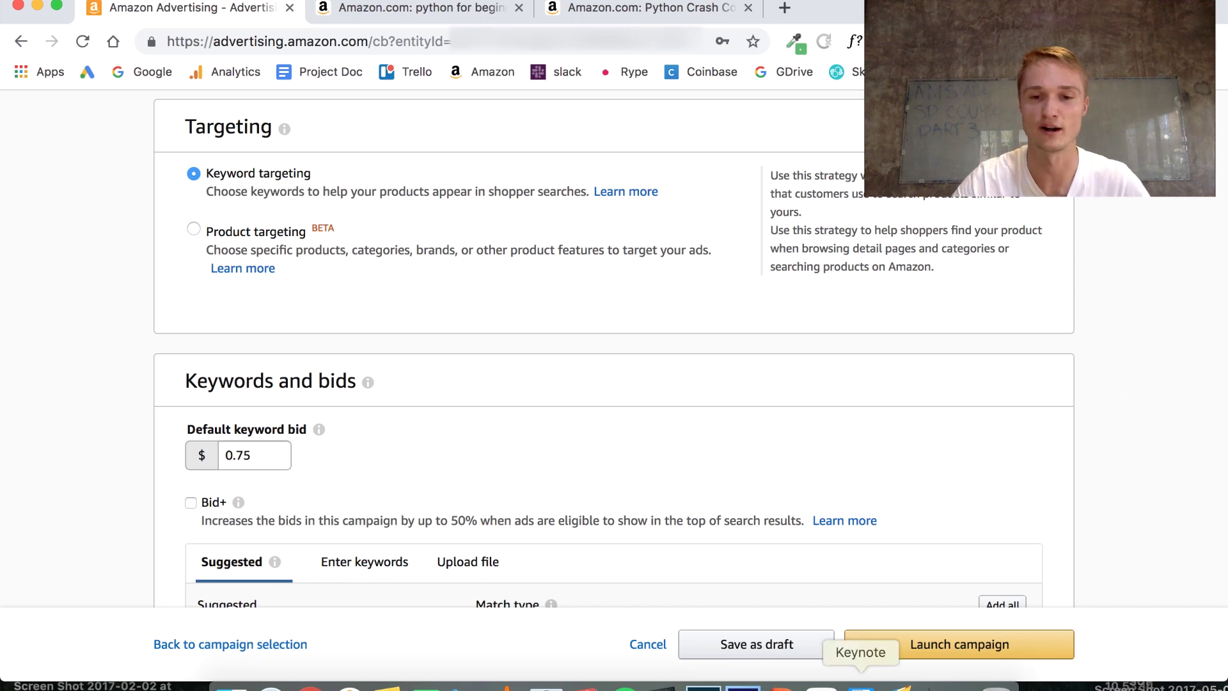
Switch to the Keynote presentation and advance to the slide on keyword and product targeting.
{"action": "left_click", "coordinate": [859, 685]}
{"action": "left_click", "coordinate": [310, 30]}
{"action": "key", "text": "Right"}
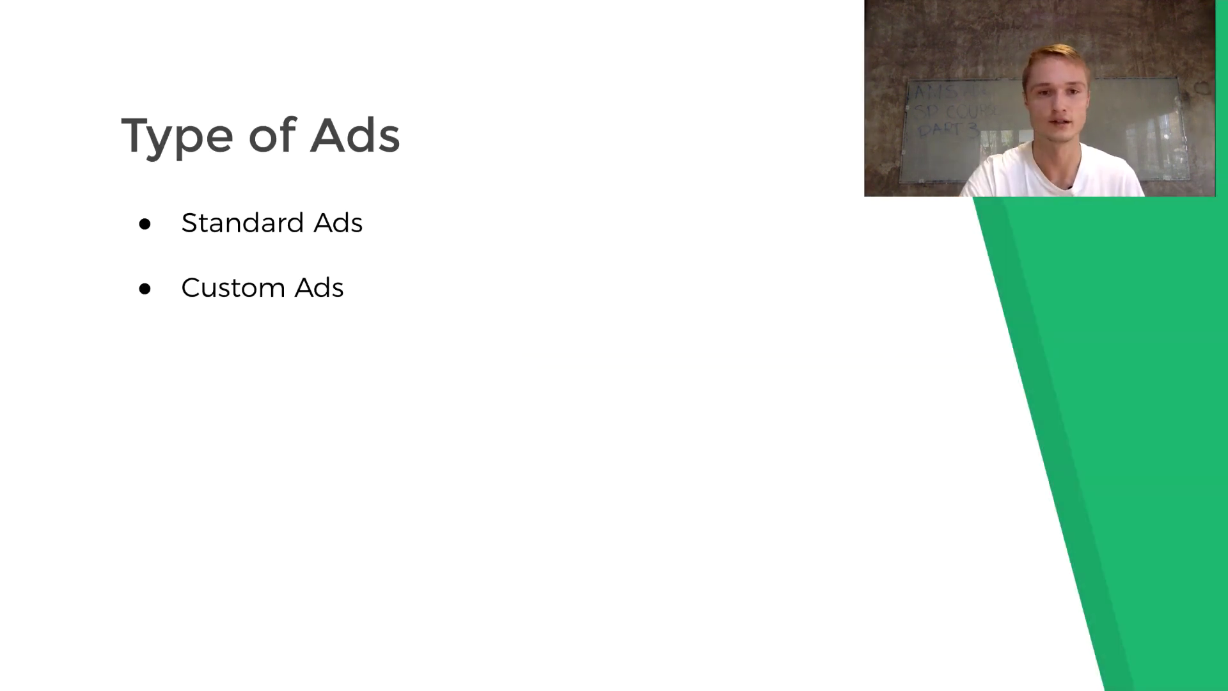
{"action": "key", "text": "Right"}
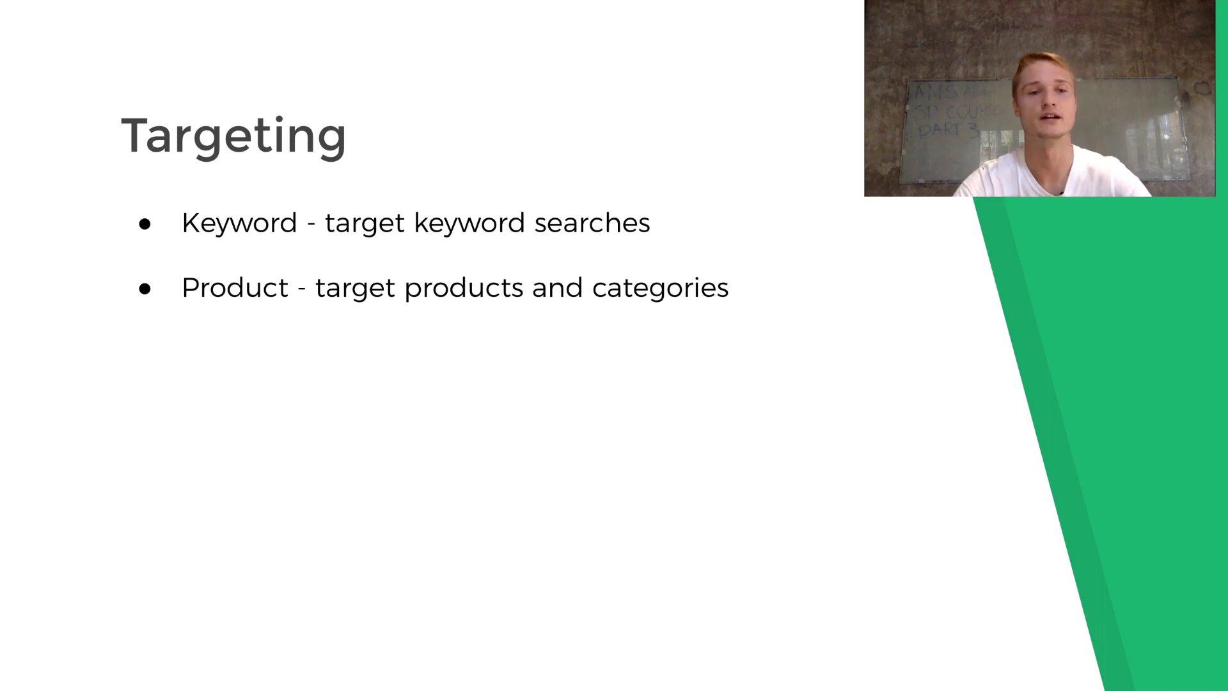
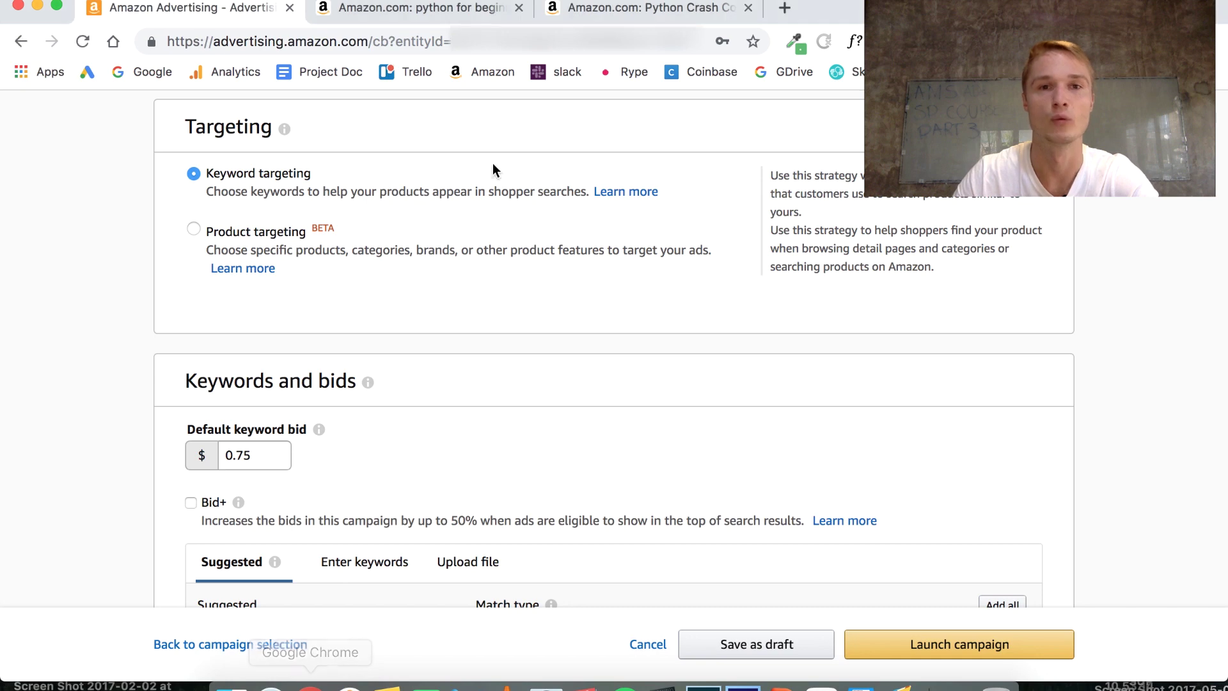
Switch to the Amazon book search results for "python for beginners" and highlight the search phrase.
{"action": "left_click", "coordinate": [486, 9]}
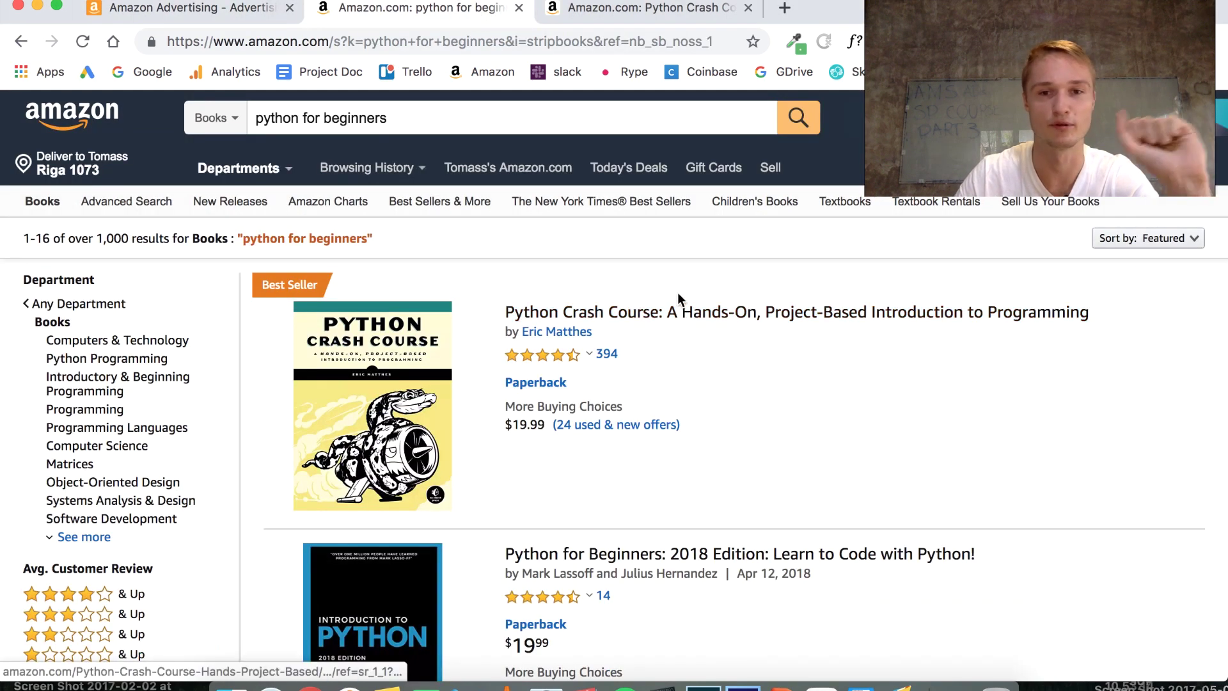
{"action": "scroll", "coordinate": [673, 277], "scroll_direction": "down", "scroll_amount": 2}
{"action": "scroll", "coordinate": [670, 285], "scroll_direction": "up", "scroll_amount": 2}
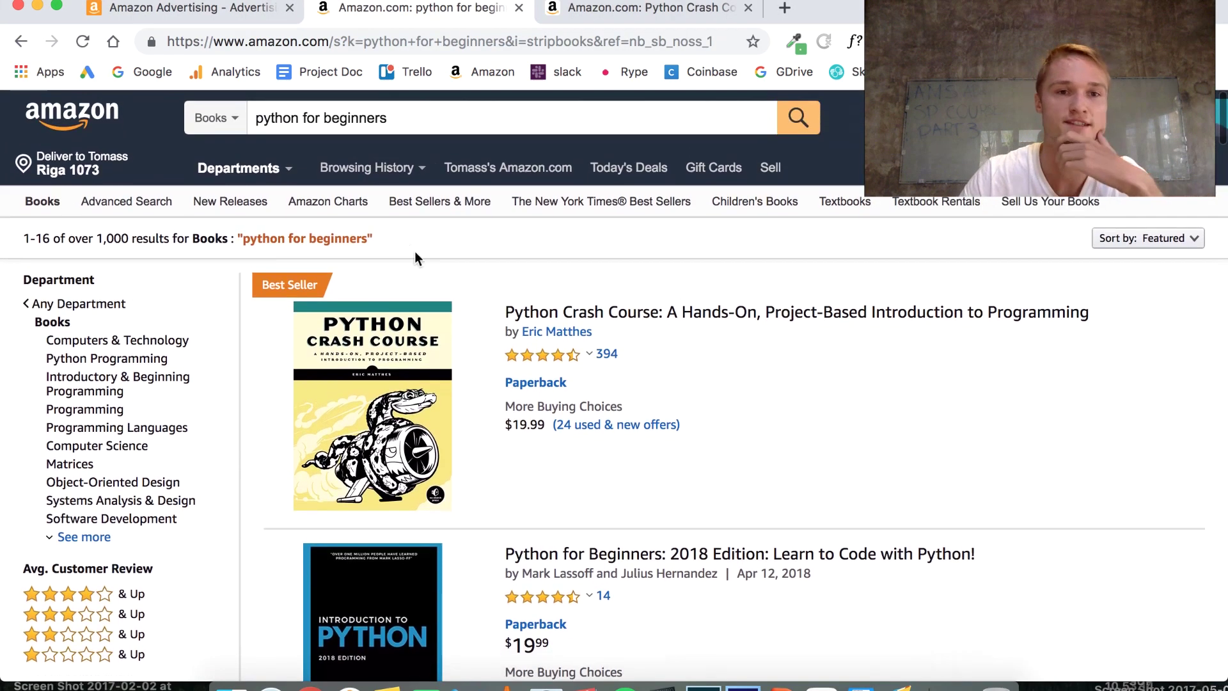
{"action": "left_click_drag", "start_coordinate": [259, 119], "coordinate": [545, 121]}
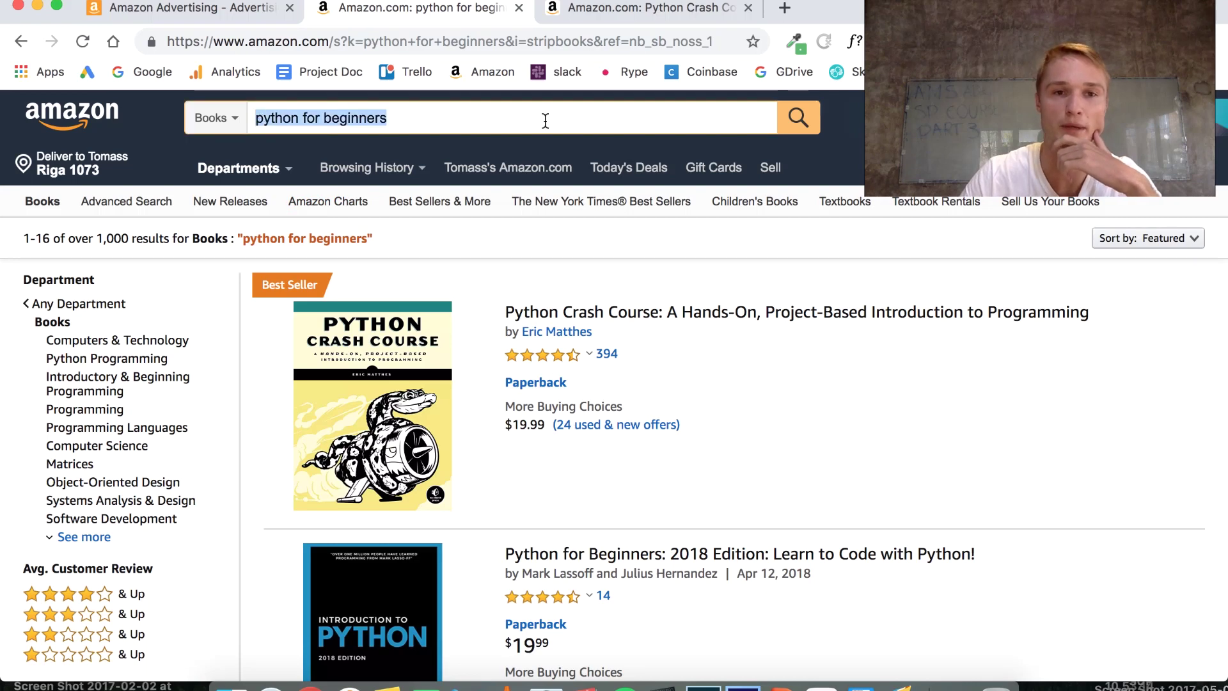
{"action": "left_click", "coordinate": [604, 266]}
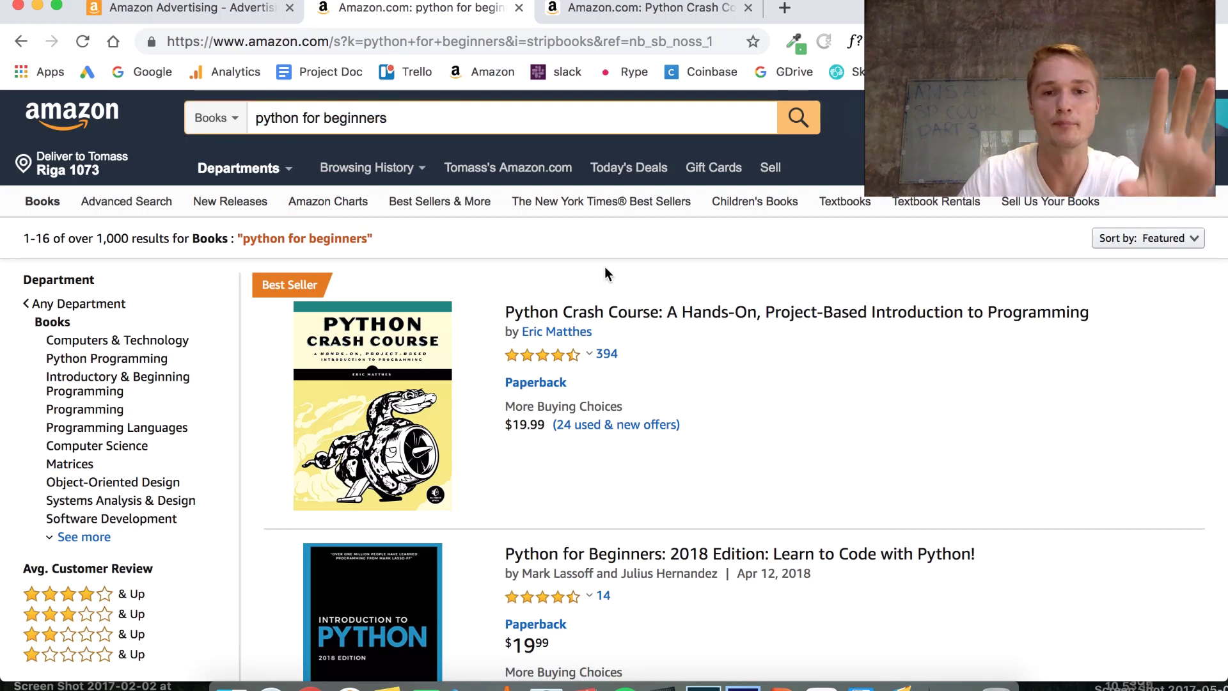
Examine the books listed in the "python for beginners" results, from Python Crash Course down through the lower listings.
{"action": "scroll", "coordinate": [659, 286], "scroll_direction": "down", "scroll_amount": 2}
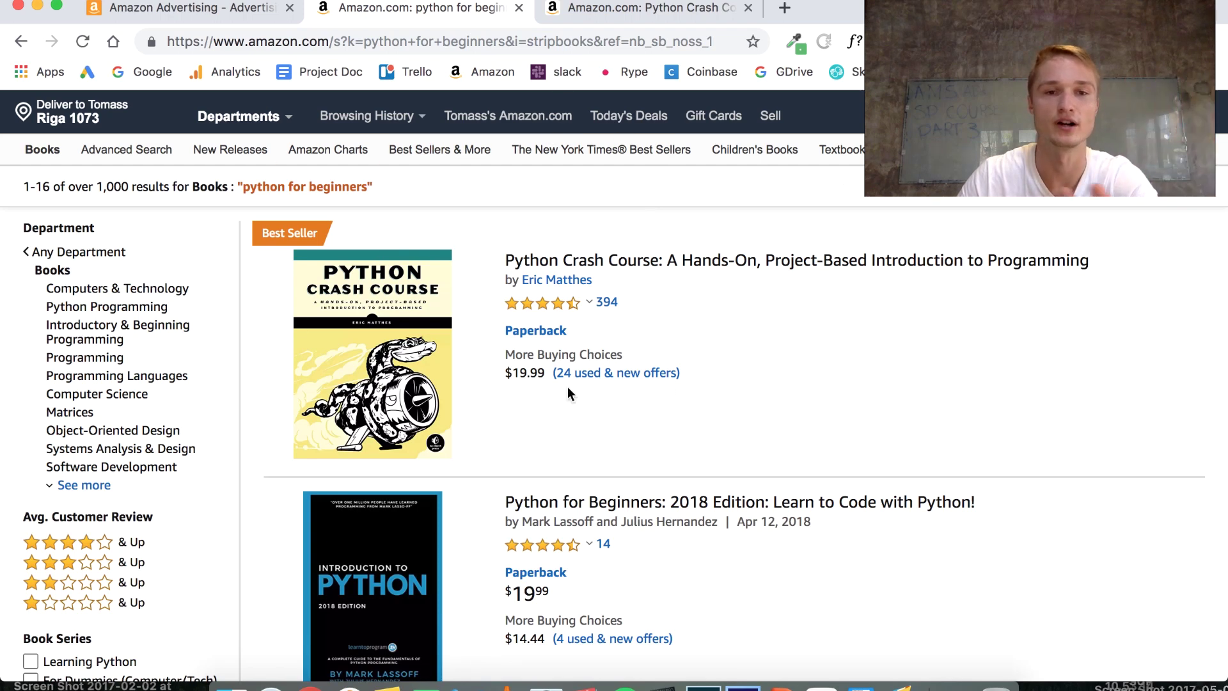
{"action": "scroll", "coordinate": [651, 351], "scroll_direction": "up", "scroll_amount": 2}
{"action": "scroll", "coordinate": [544, 332], "scroll_direction": "down", "scroll_amount": 3}
{"action": "scroll", "coordinate": [551, 198], "scroll_direction": "down", "scroll_amount": 2}
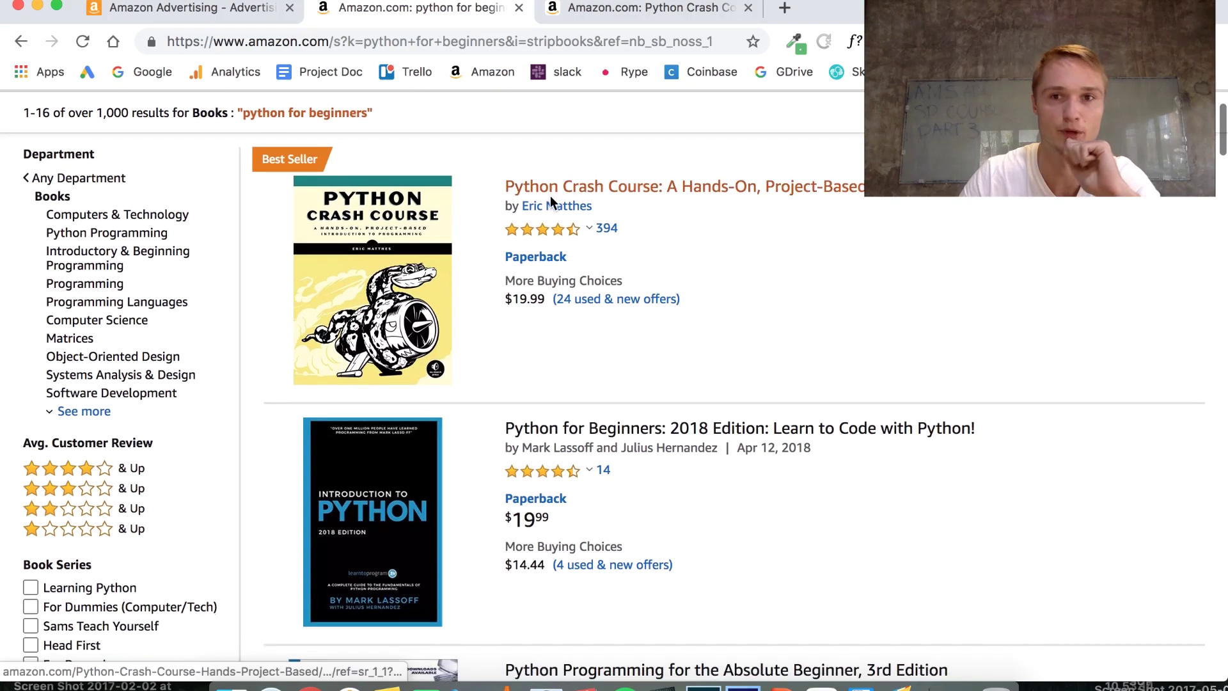
{"action": "scroll", "coordinate": [569, 182], "scroll_direction": "up", "scroll_amount": 5}
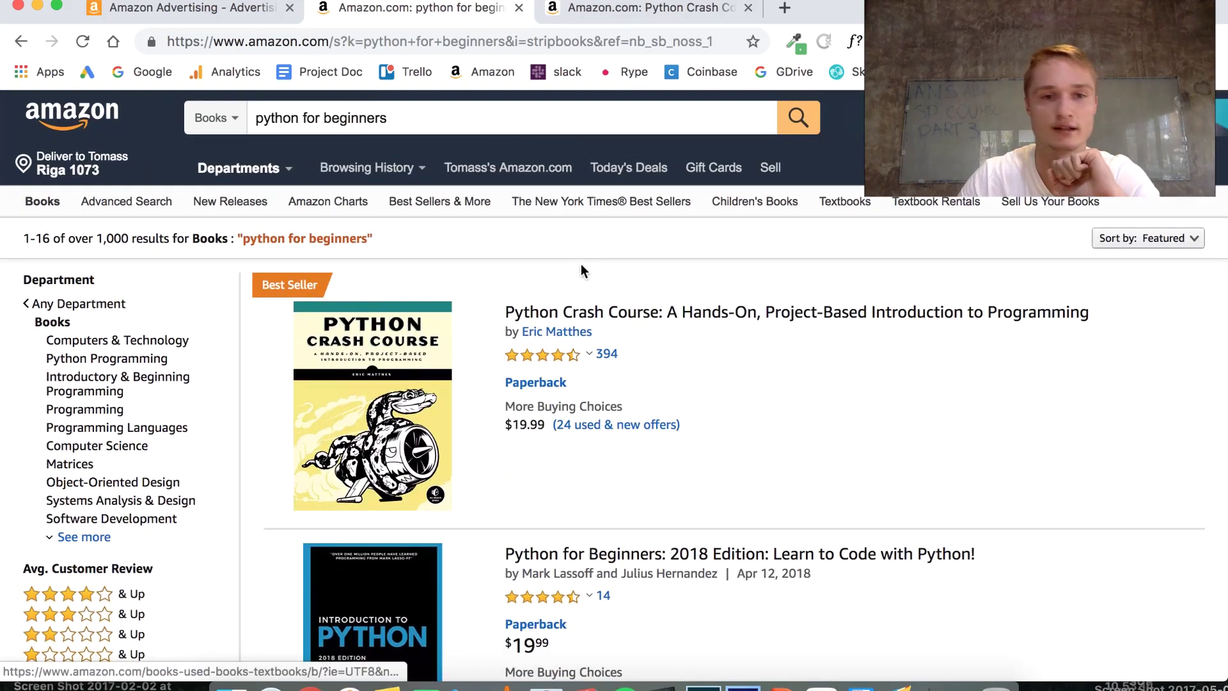
{"action": "scroll", "coordinate": [581, 263], "scroll_direction": "down", "scroll_amount": 8}
{"action": "scroll", "coordinate": [581, 265], "scroll_direction": "down", "scroll_amount": 1}
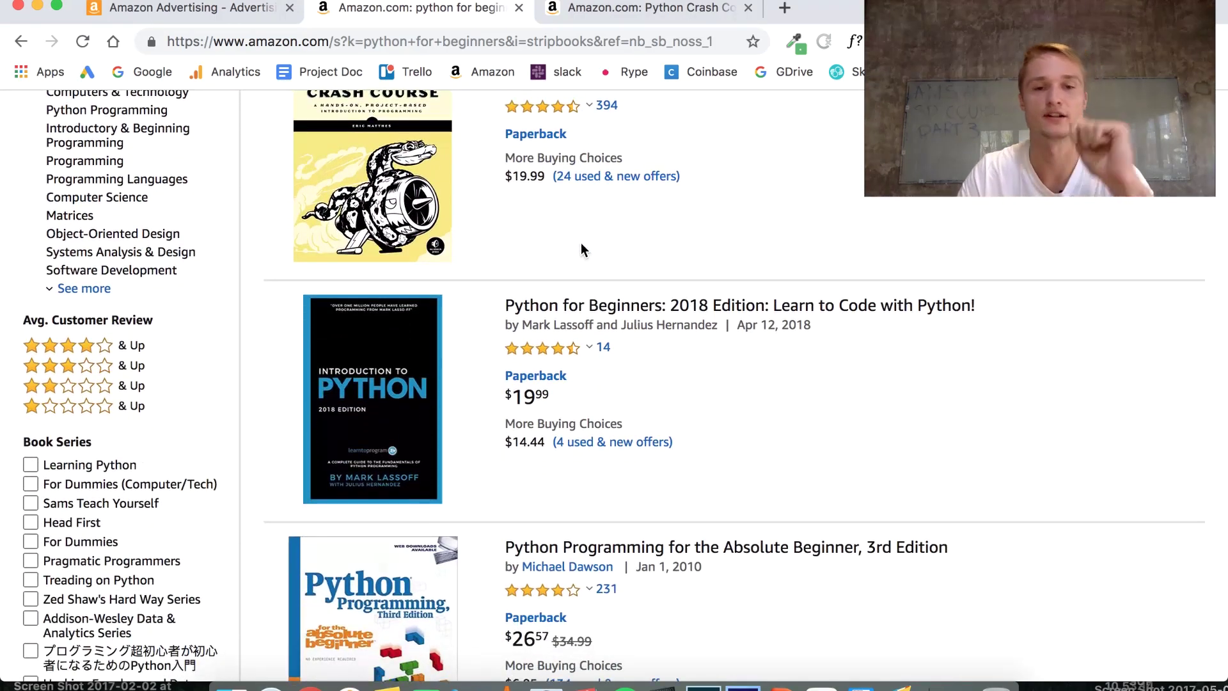
{"action": "scroll", "coordinate": [581, 249], "scroll_direction": "up", "scroll_amount": 8}
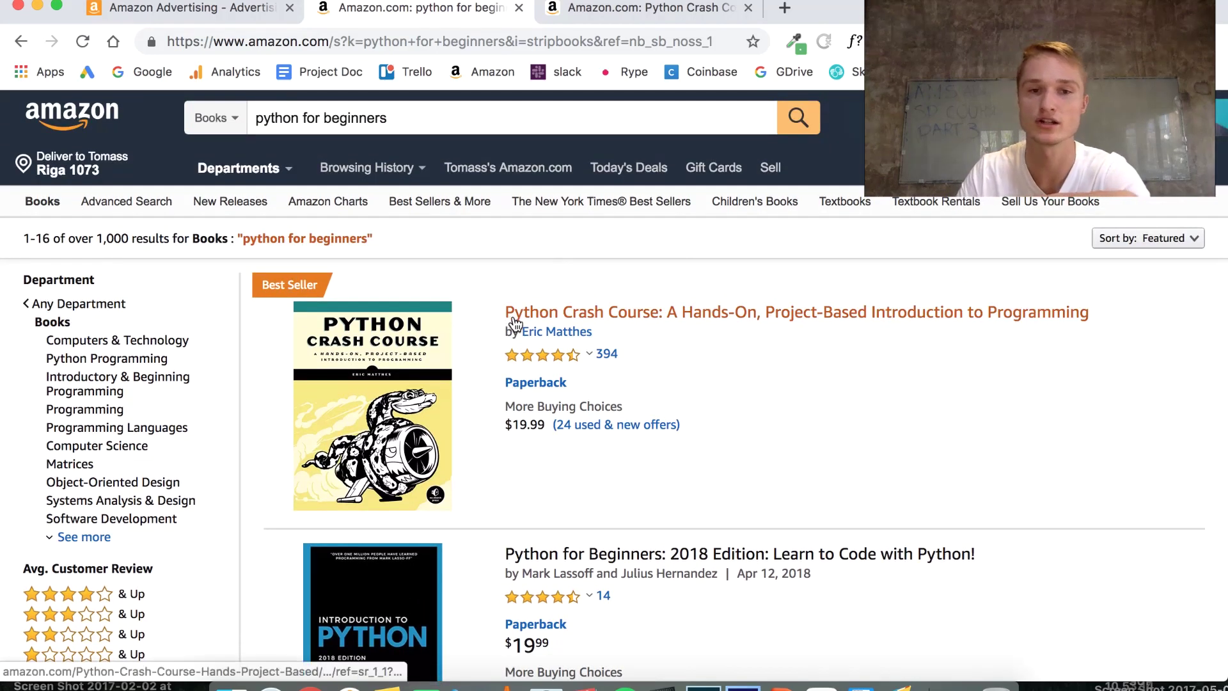
{"action": "scroll", "coordinate": [609, 349], "scroll_direction": "down", "scroll_amount": 2}
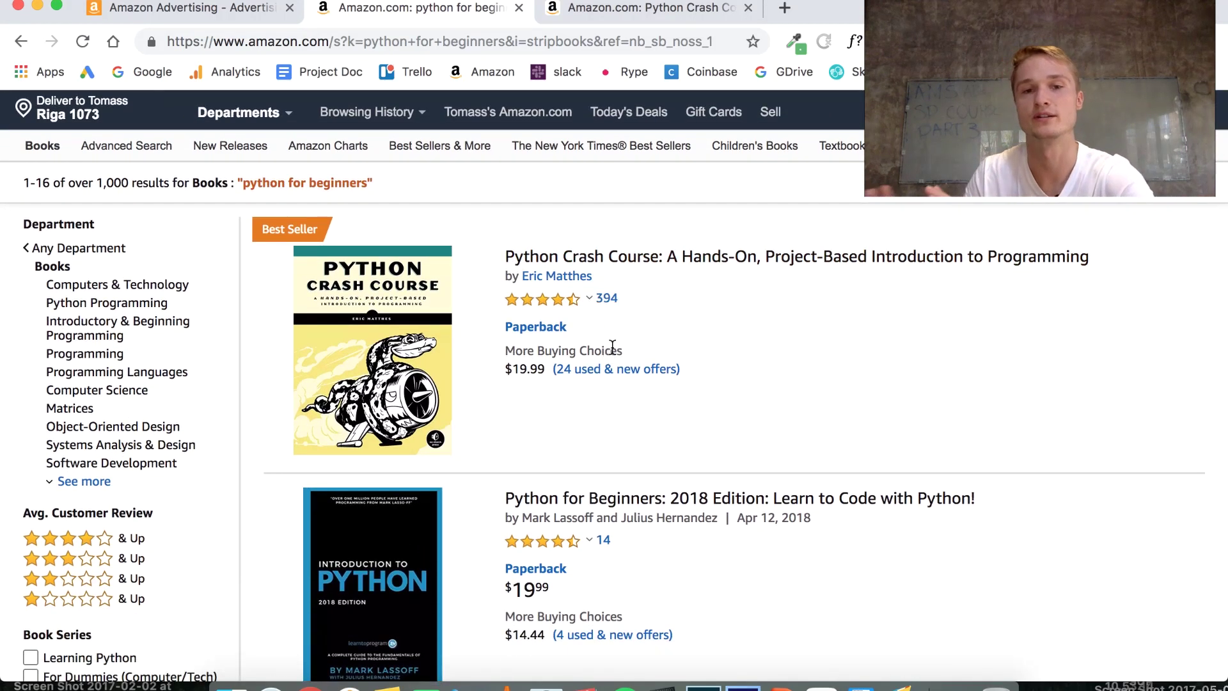
{"action": "scroll", "coordinate": [612, 346], "scroll_direction": "up", "scroll_amount": 1}
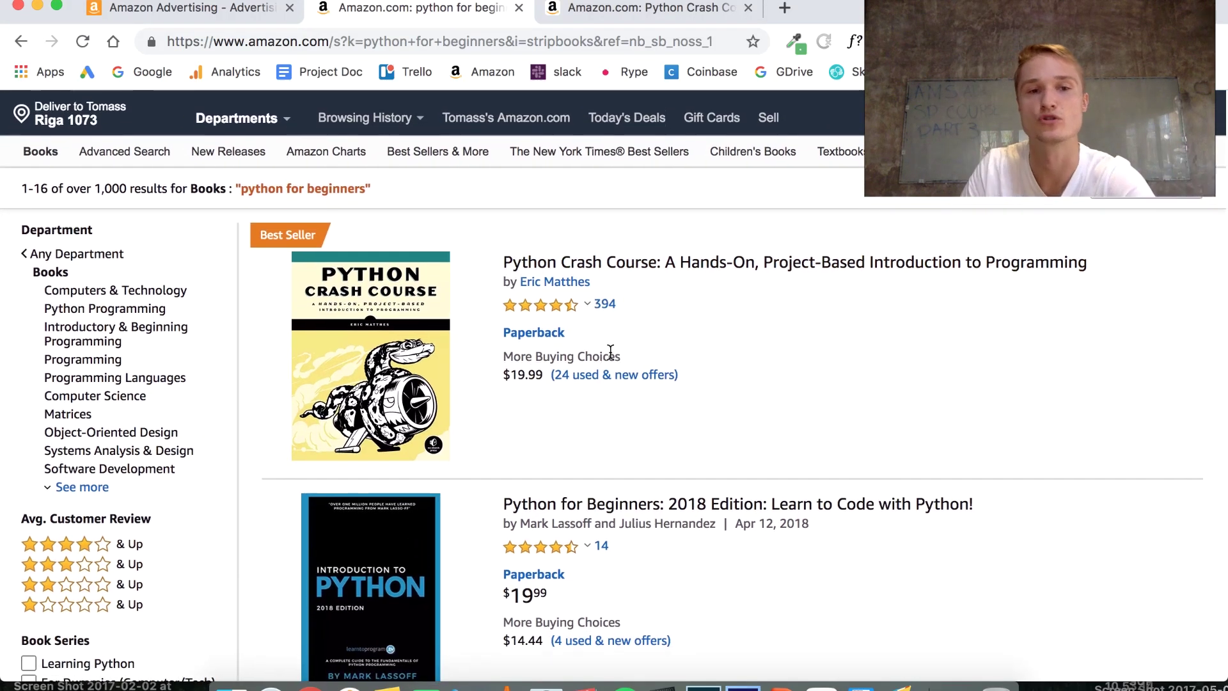
{"action": "scroll", "coordinate": [610, 351], "scroll_direction": "down", "scroll_amount": 2}
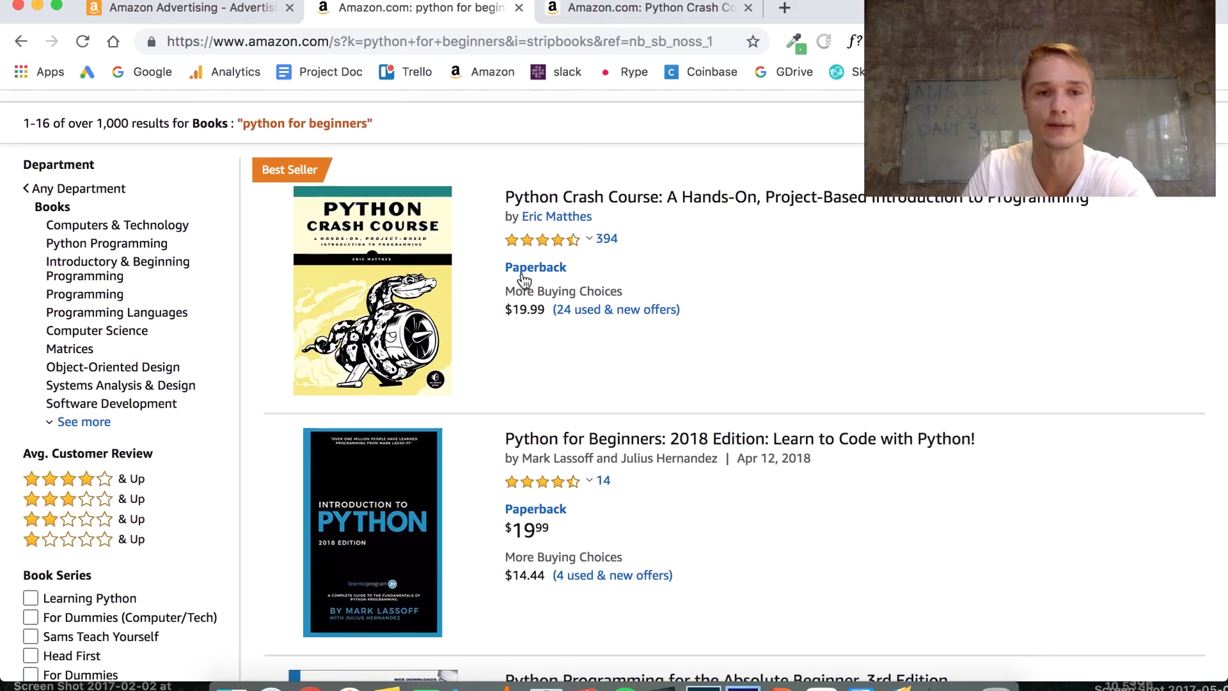
{"action": "scroll", "coordinate": [286, 460], "scroll_direction": "down", "scroll_amount": 20}
{"action": "scroll", "coordinate": [1107, 472], "scroll_direction": "up", "scroll_amount": 4}
{"action": "scroll", "coordinate": [1108, 471], "scroll_direction": "up", "scroll_amount": 15}
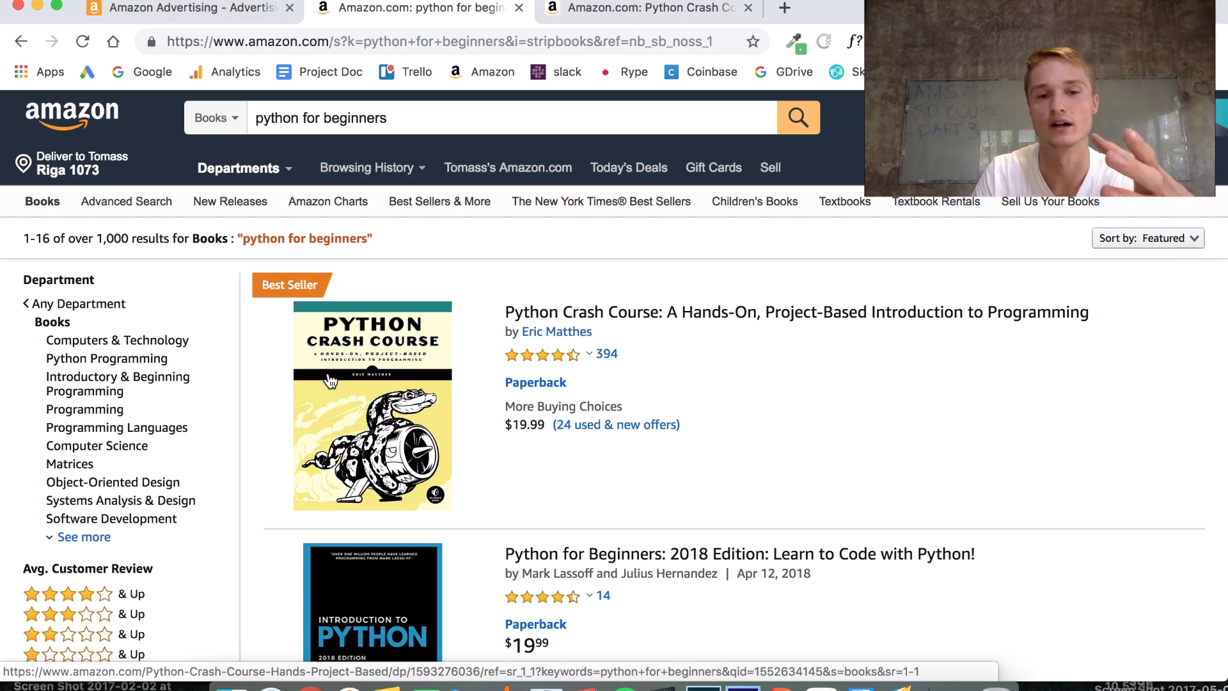
{"action": "scroll", "coordinate": [331, 381], "scroll_direction": "down", "scroll_amount": 1}
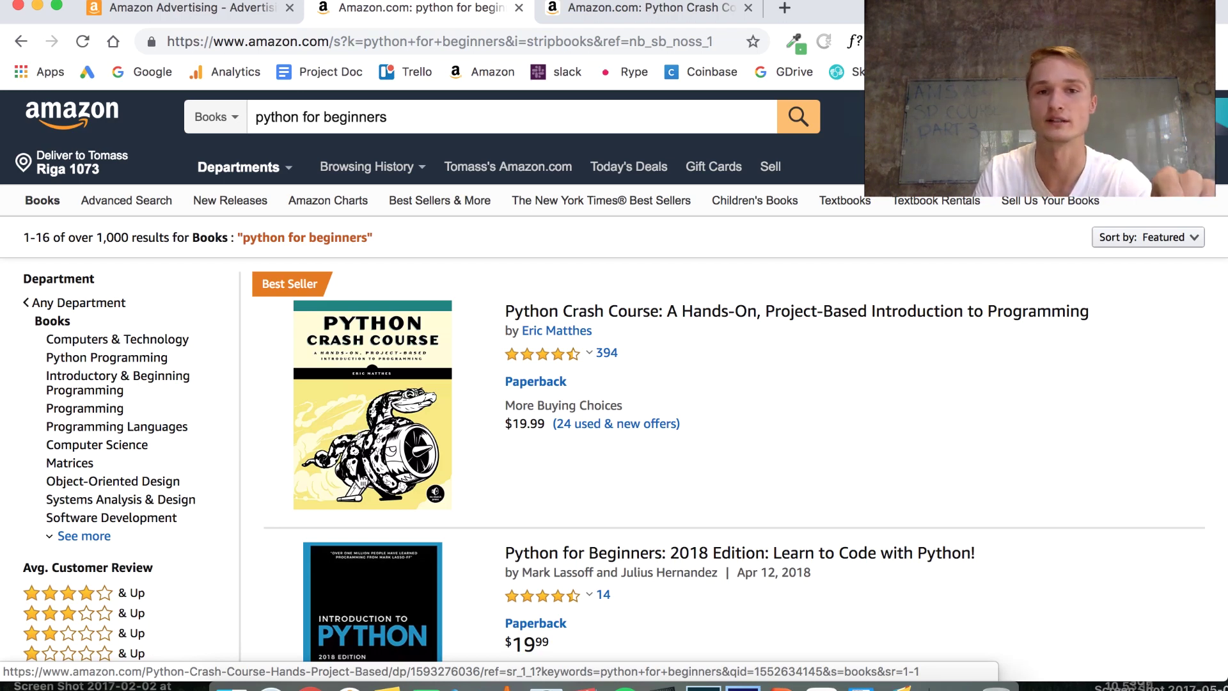
Examine the Python Crash Course product page, especially the products customers also viewed and also bought.
{"action": "left_click", "coordinate": [684, 8]}
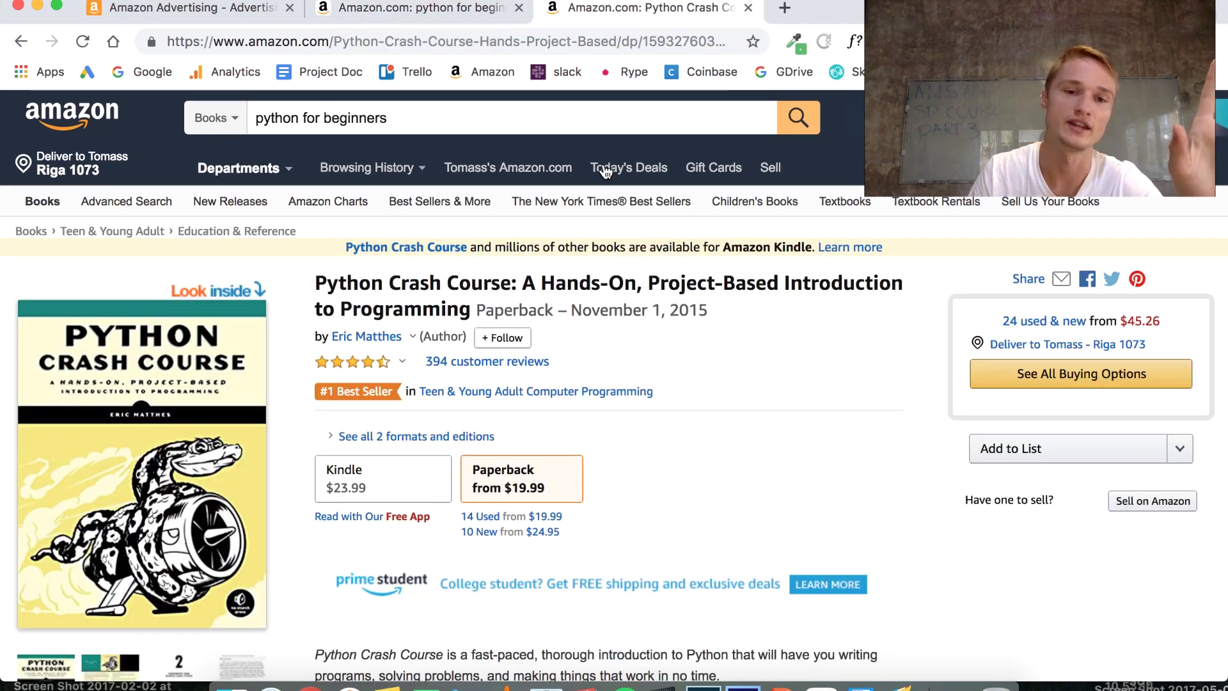
{"action": "scroll", "coordinate": [605, 172], "scroll_direction": "down", "scroll_amount": 20}
{"action": "scroll", "coordinate": [603, 179], "scroll_direction": "down", "scroll_amount": 5}
{"action": "scroll", "coordinate": [603, 179], "scroll_direction": "up", "scroll_amount": 7}
{"action": "scroll", "coordinate": [602, 184], "scroll_direction": "up", "scroll_amount": 4}
{"action": "scroll", "coordinate": [603, 184], "scroll_direction": "down", "scroll_amount": 4}
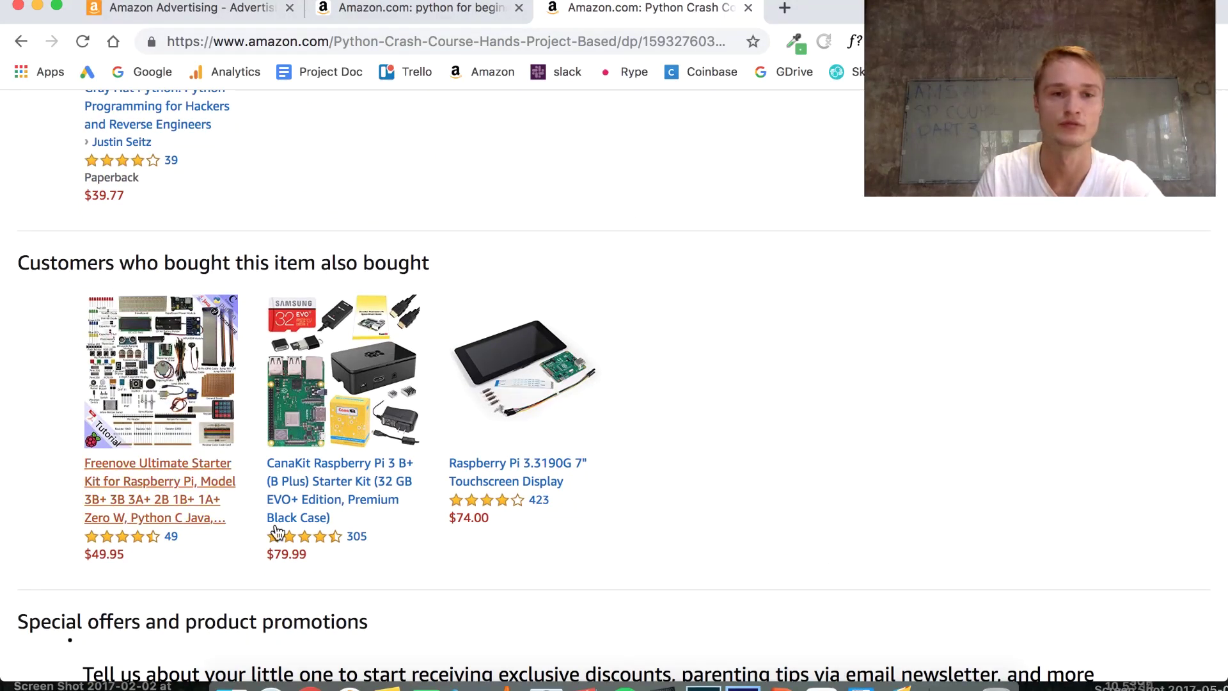
{"action": "scroll", "coordinate": [446, 369], "scroll_direction": "up", "scroll_amount": 5}
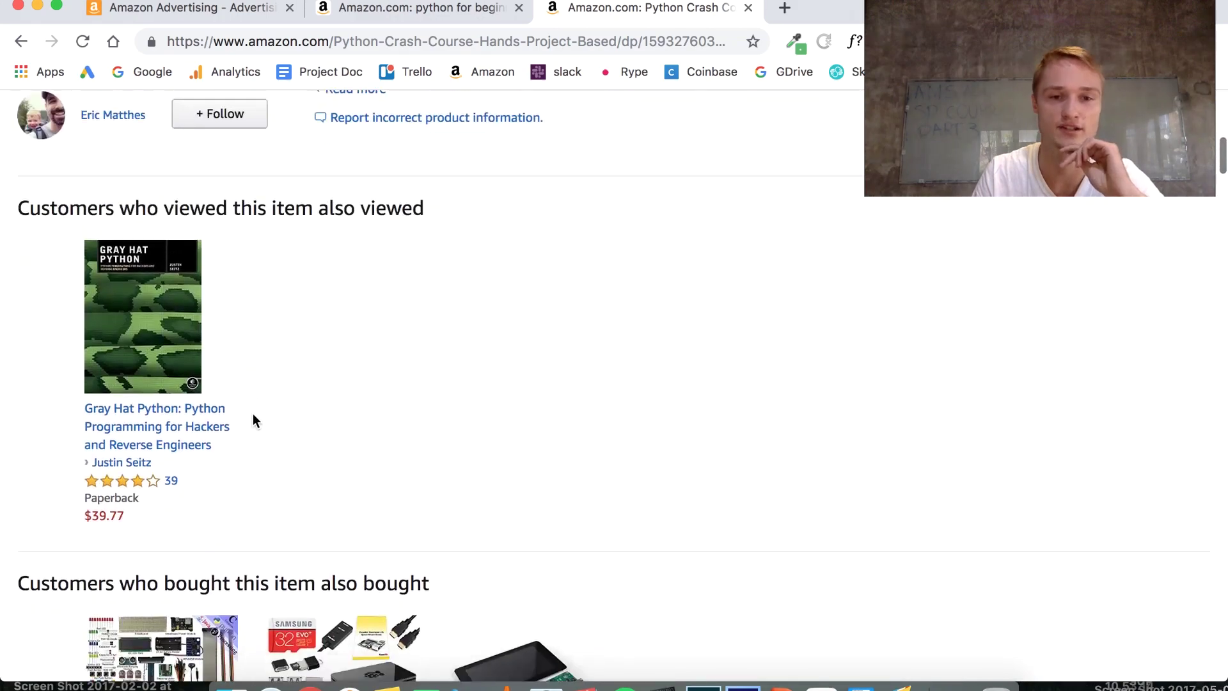
{"action": "scroll", "coordinate": [252, 419], "scroll_direction": "down", "scroll_amount": 3}
{"action": "scroll", "coordinate": [480, 482], "scroll_direction": "down", "scroll_amount": 10}
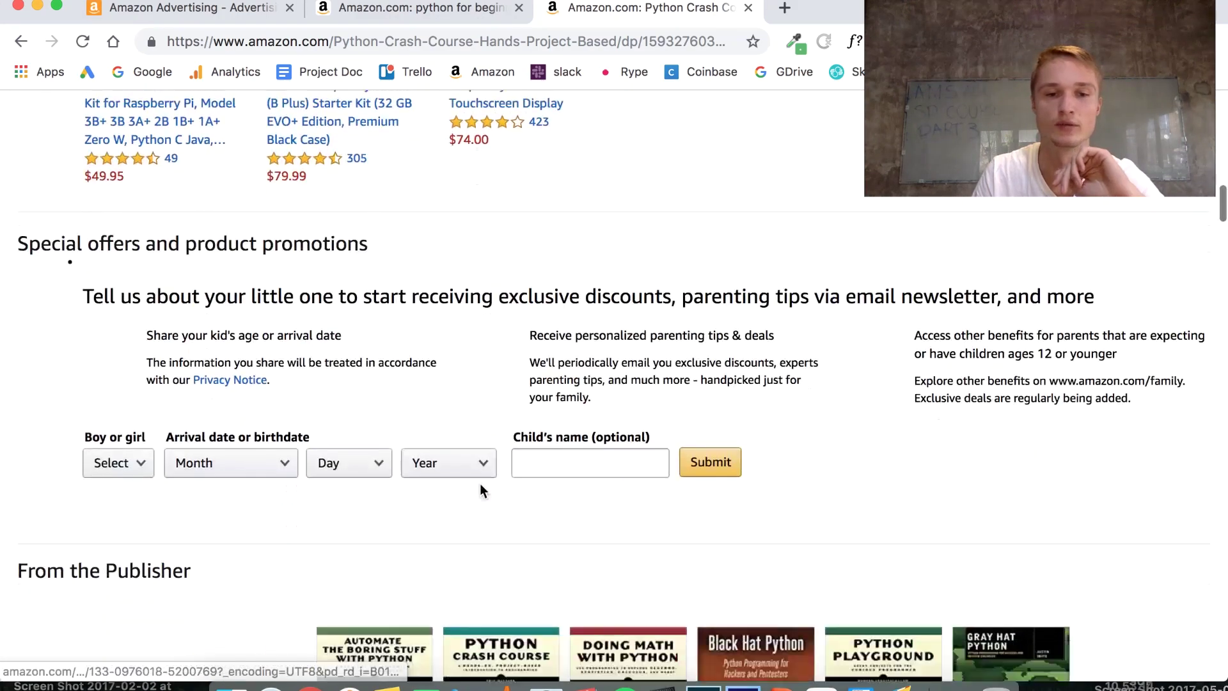
{"action": "scroll", "coordinate": [480, 482], "scroll_direction": "up", "scroll_amount": 10}
{"action": "scroll", "coordinate": [480, 482], "scroll_direction": "up", "scroll_amount": 3}
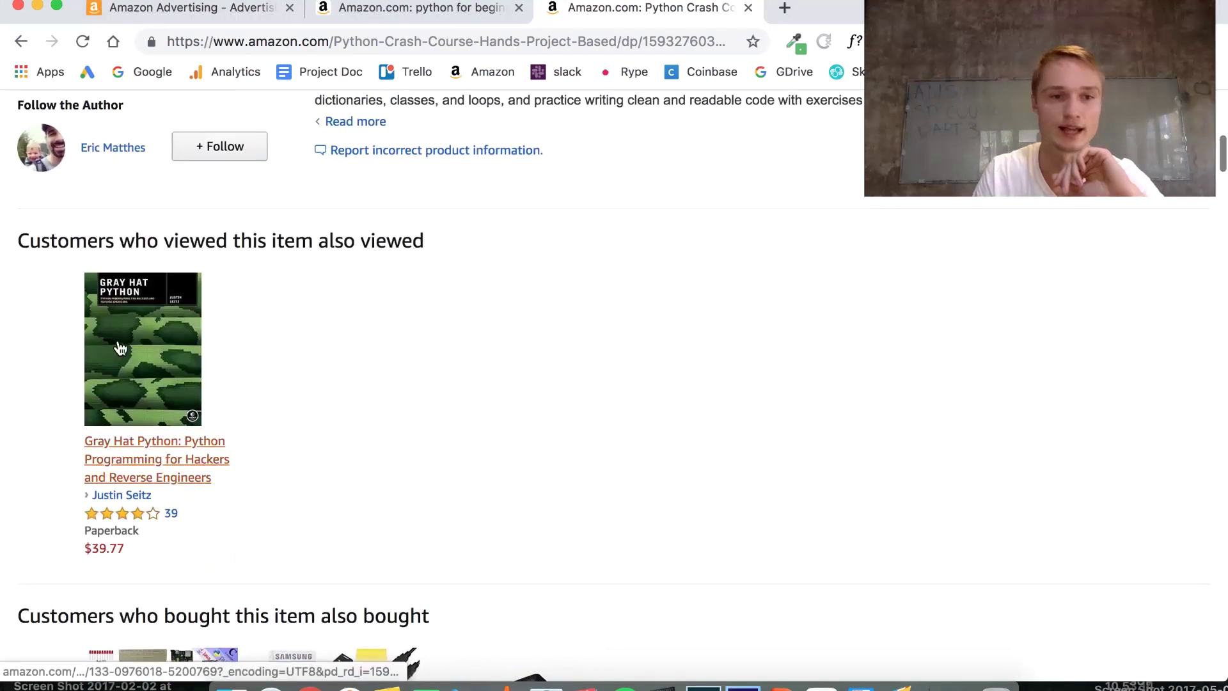
Open the Gray Hat Python product page from the also-viewed books and examine its related materials and also-bought items.
{"action": "left_click", "coordinate": [147, 440]}
{"action": "scroll", "coordinate": [638, 402], "scroll_direction": "down", "scroll_amount": 10}
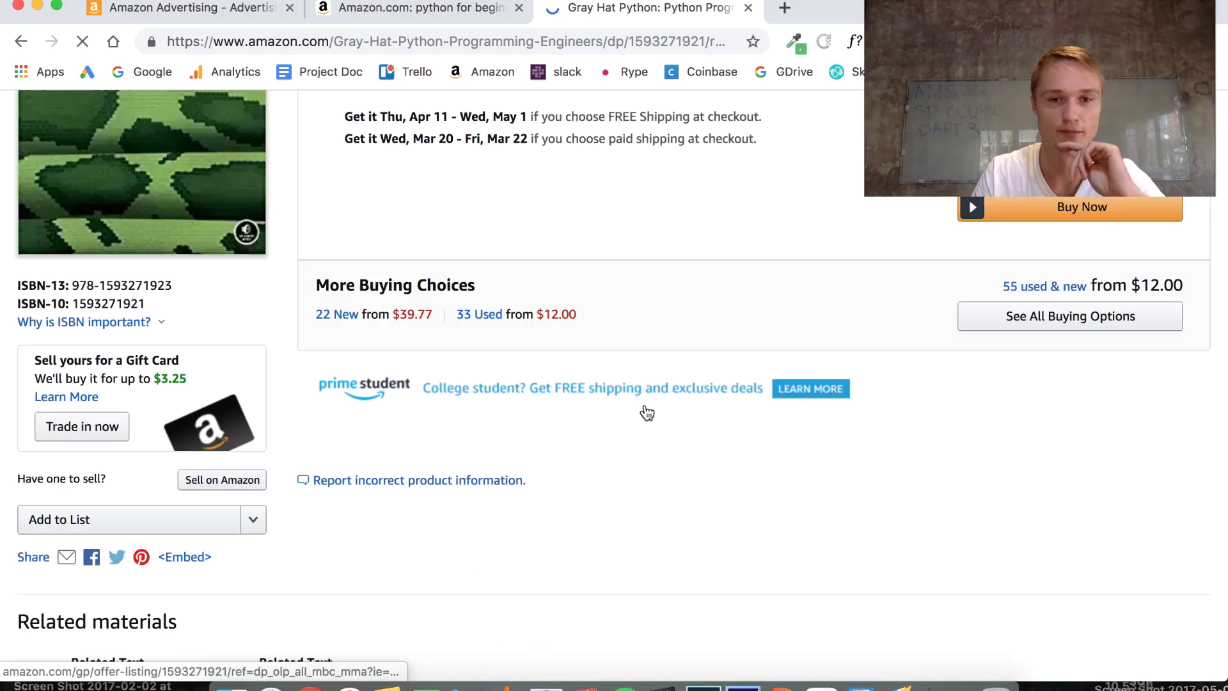
{"action": "scroll", "coordinate": [644, 408], "scroll_direction": "up", "scroll_amount": 4}
{"action": "scroll", "coordinate": [644, 408], "scroll_direction": "down", "scroll_amount": 12}
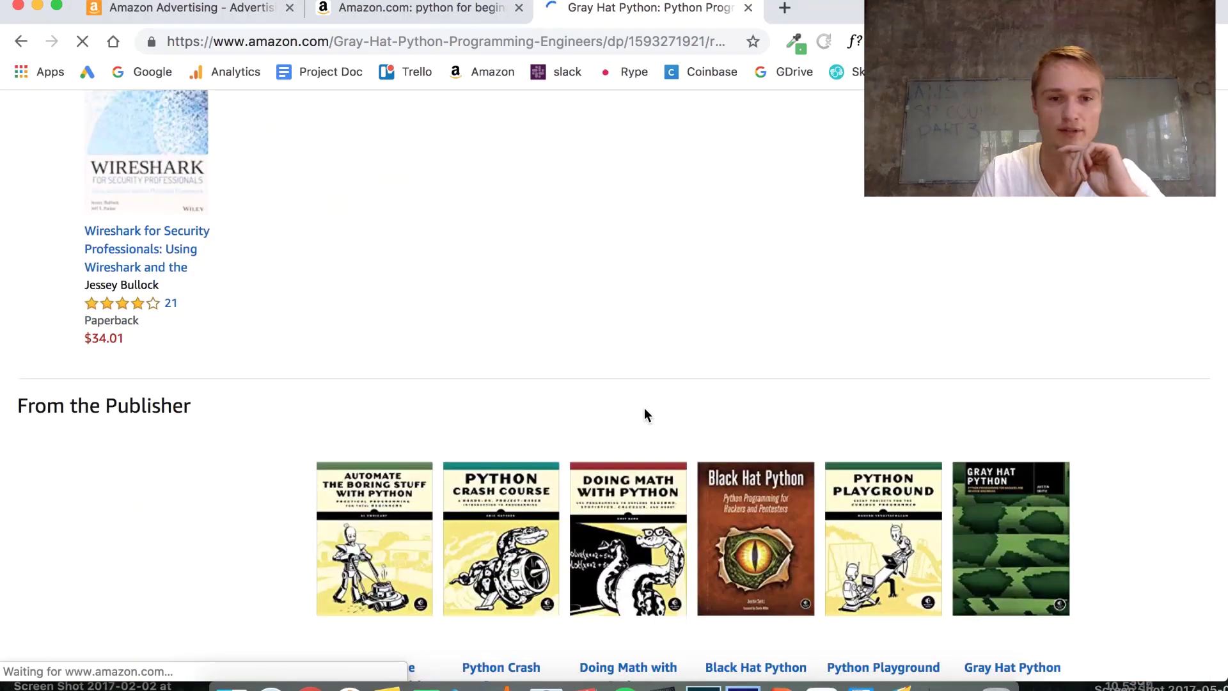
{"action": "scroll", "coordinate": [646, 410], "scroll_direction": "up", "scroll_amount": 8}
{"action": "scroll", "coordinate": [645, 412], "scroll_direction": "up", "scroll_amount": 6}
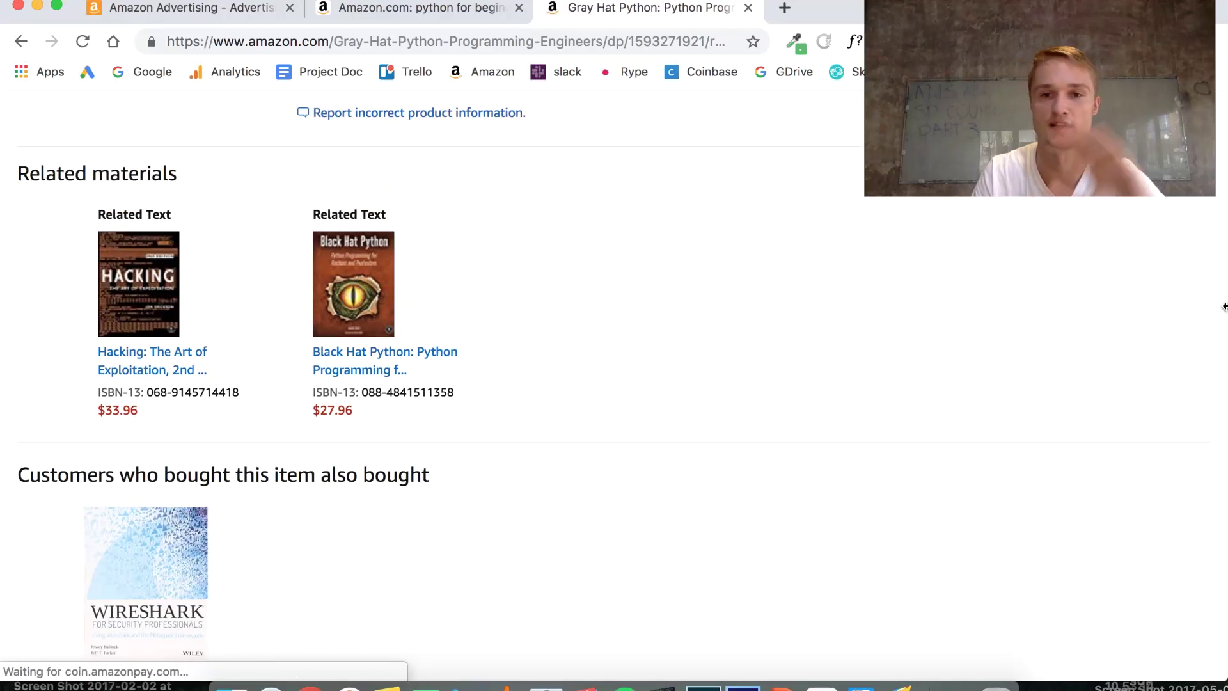
{"action": "scroll", "coordinate": [616, 414], "scroll_direction": "up", "scroll_amount": 5}
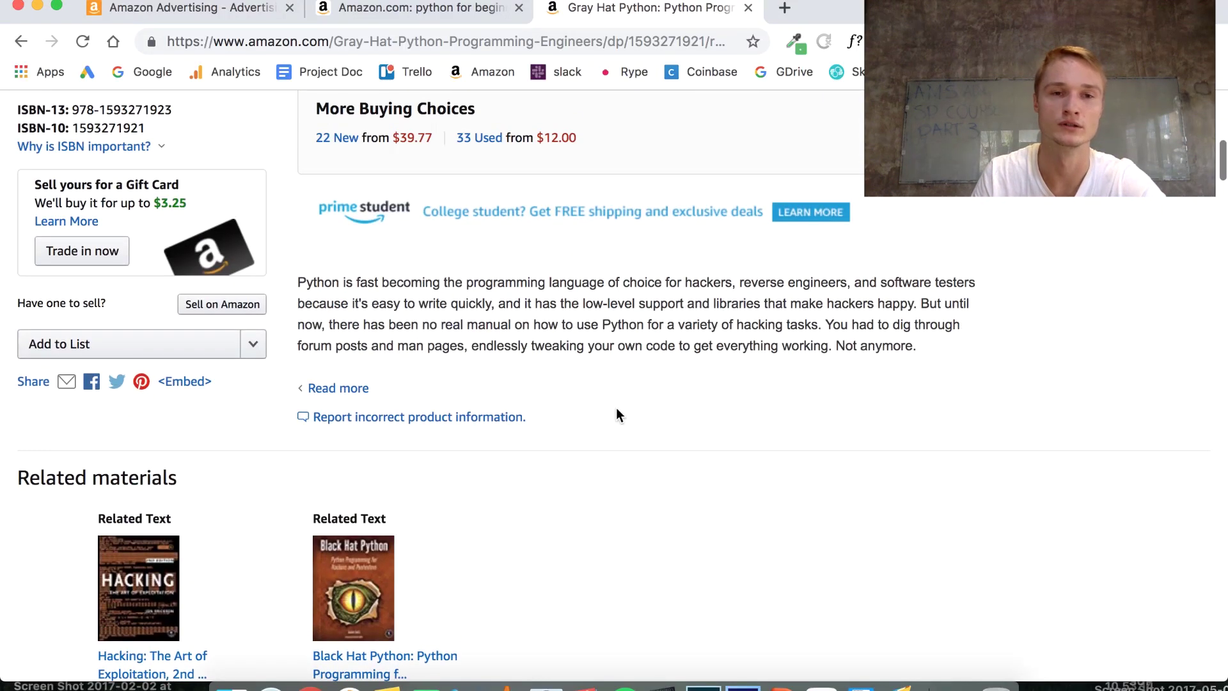
{"action": "scroll", "coordinate": [576, 413], "scroll_direction": "down", "scroll_amount": 4}
{"action": "scroll", "coordinate": [483, 398], "scroll_direction": "up", "scroll_amount": 15}
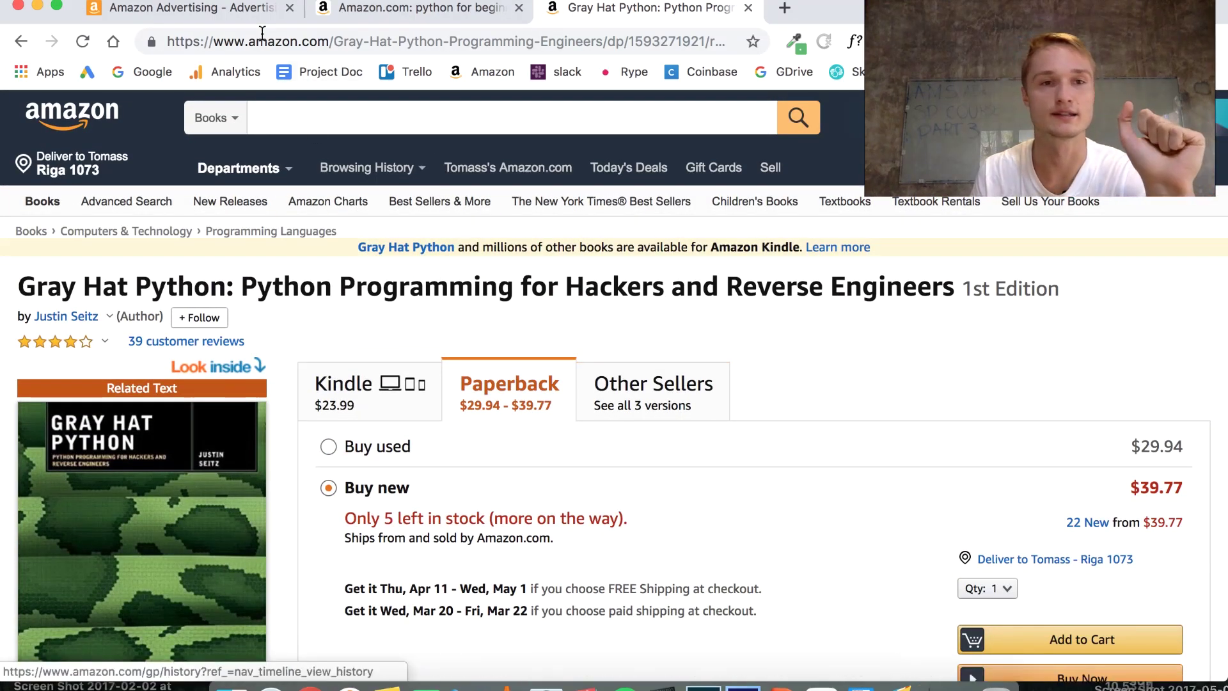
Return to the Amazon Advertising campaign form and set the default keyword bid to $0.30.
{"action": "left_click", "coordinate": [186, 8]}
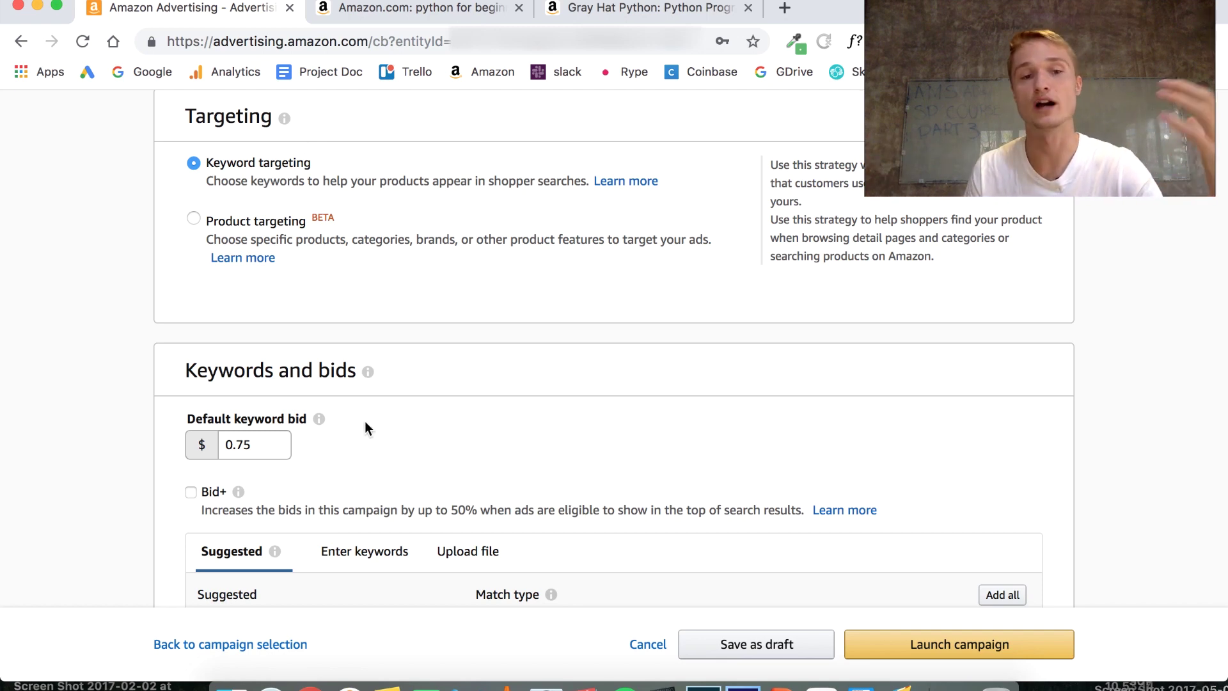
{"action": "left_click", "coordinate": [263, 448]}
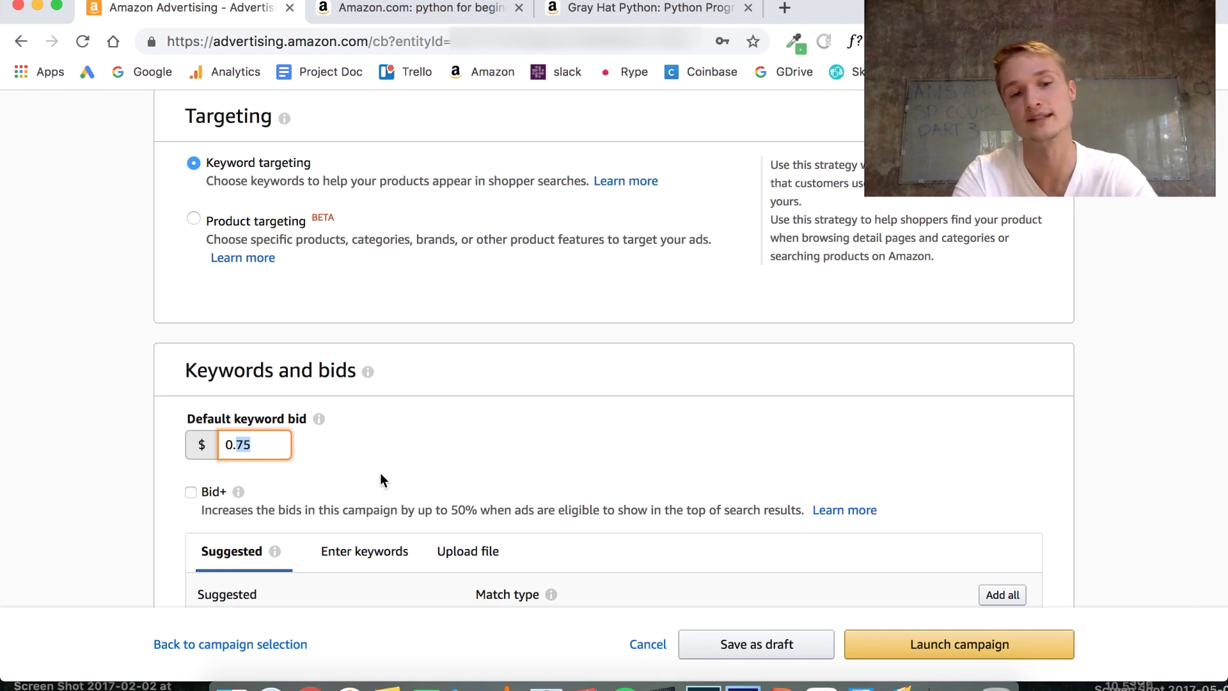
{"action": "type", "text": "30"}
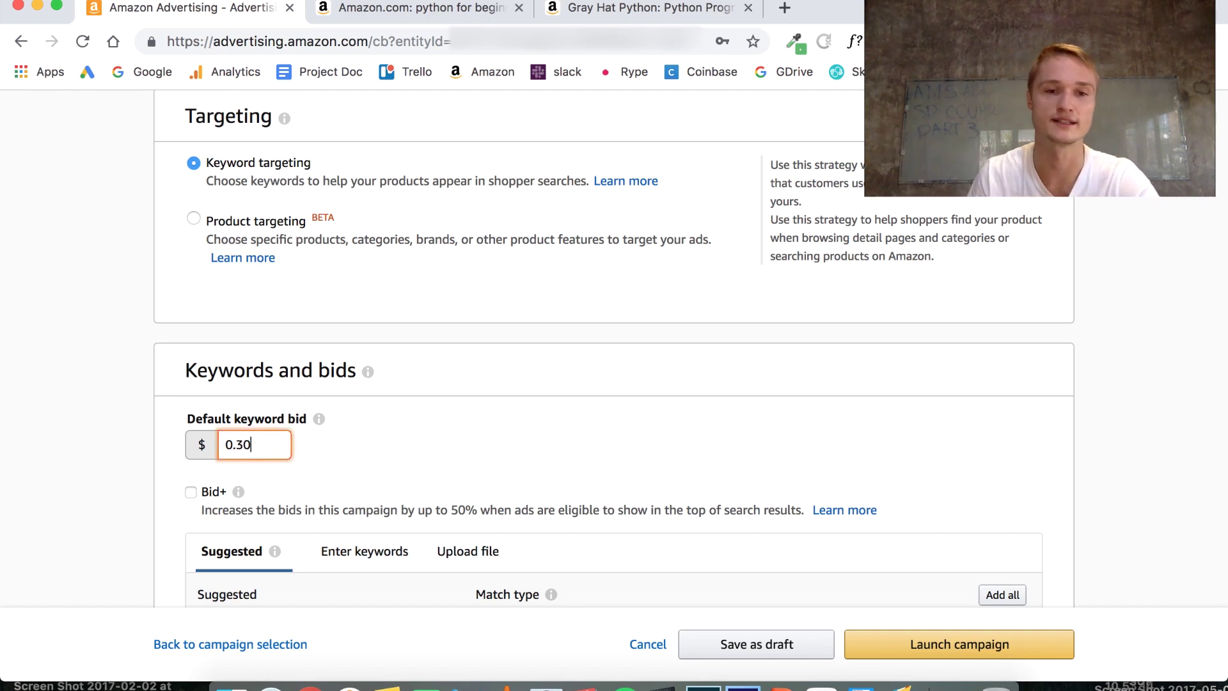
{"action": "left_click", "coordinate": [509, 470]}
Examine the Bid+ option and the suggested keywords with their match types under Keywords and bids.
{"action": "scroll", "coordinate": [511, 473], "scroll_direction": "down", "scroll_amount": 2}
{"action": "scroll", "coordinate": [510, 473], "scroll_direction": "down", "scroll_amount": 2}
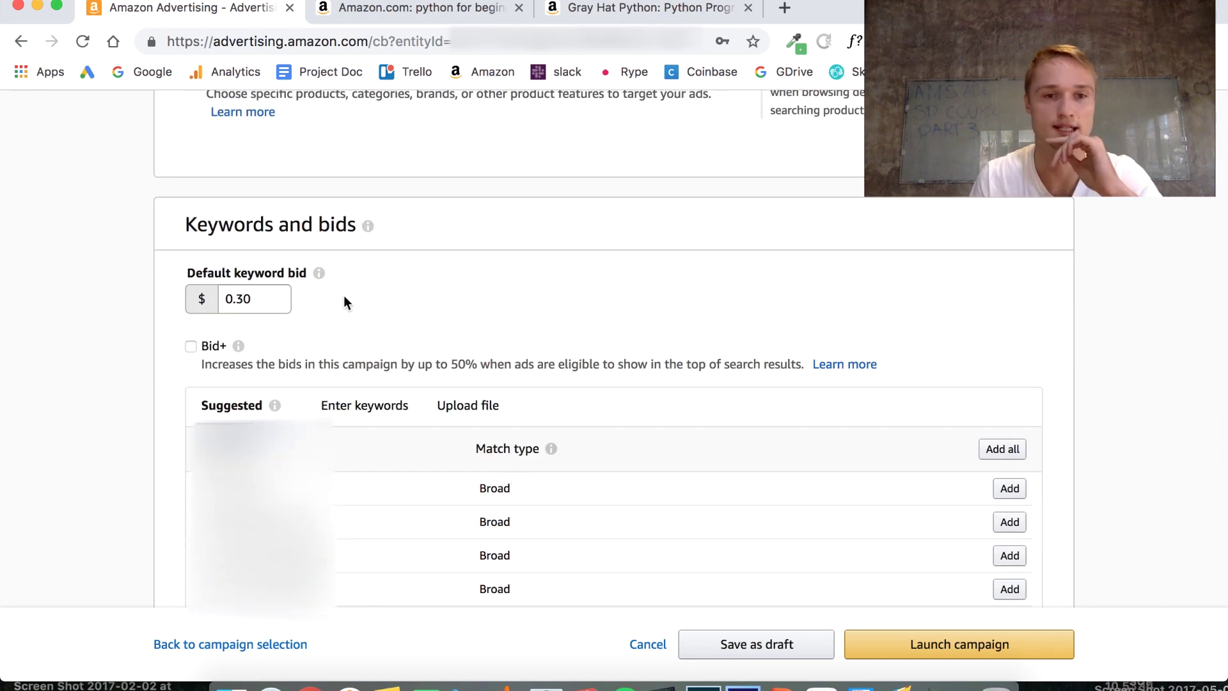
{"action": "scroll", "coordinate": [381, 345], "scroll_direction": "down", "scroll_amount": 1}
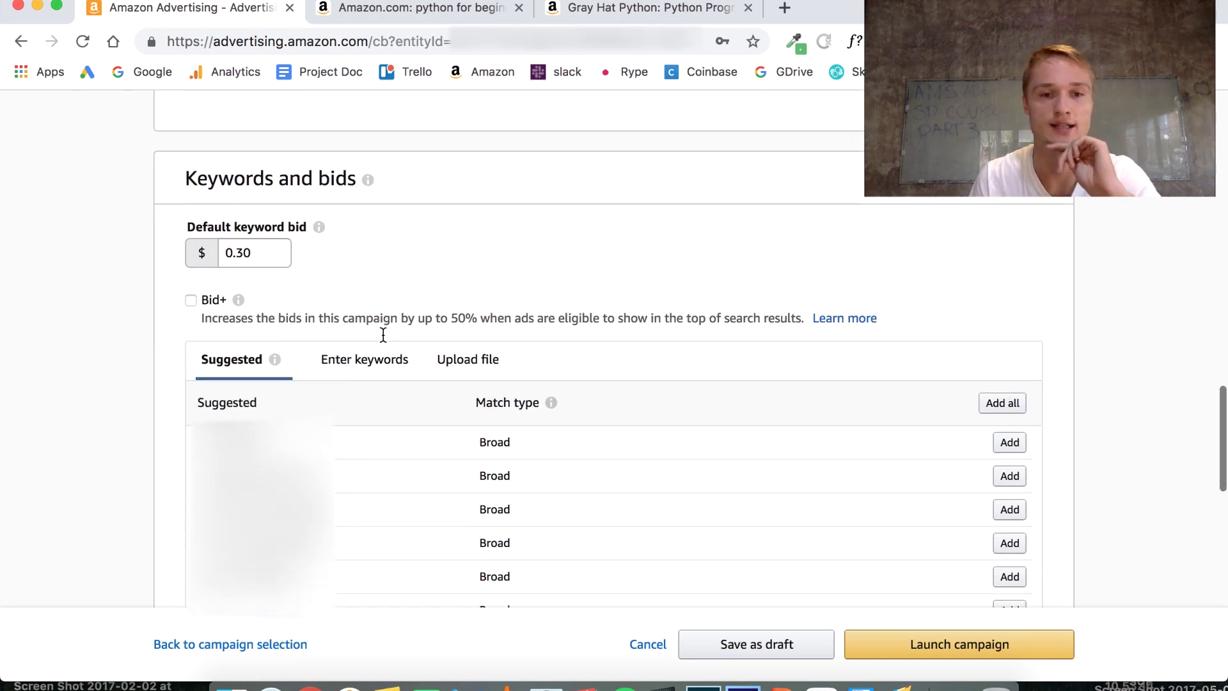
{"action": "scroll", "coordinate": [382, 336], "scroll_direction": "down", "scroll_amount": 2}
{"action": "scroll", "coordinate": [354, 276], "scroll_direction": "down", "scroll_amount": 2}
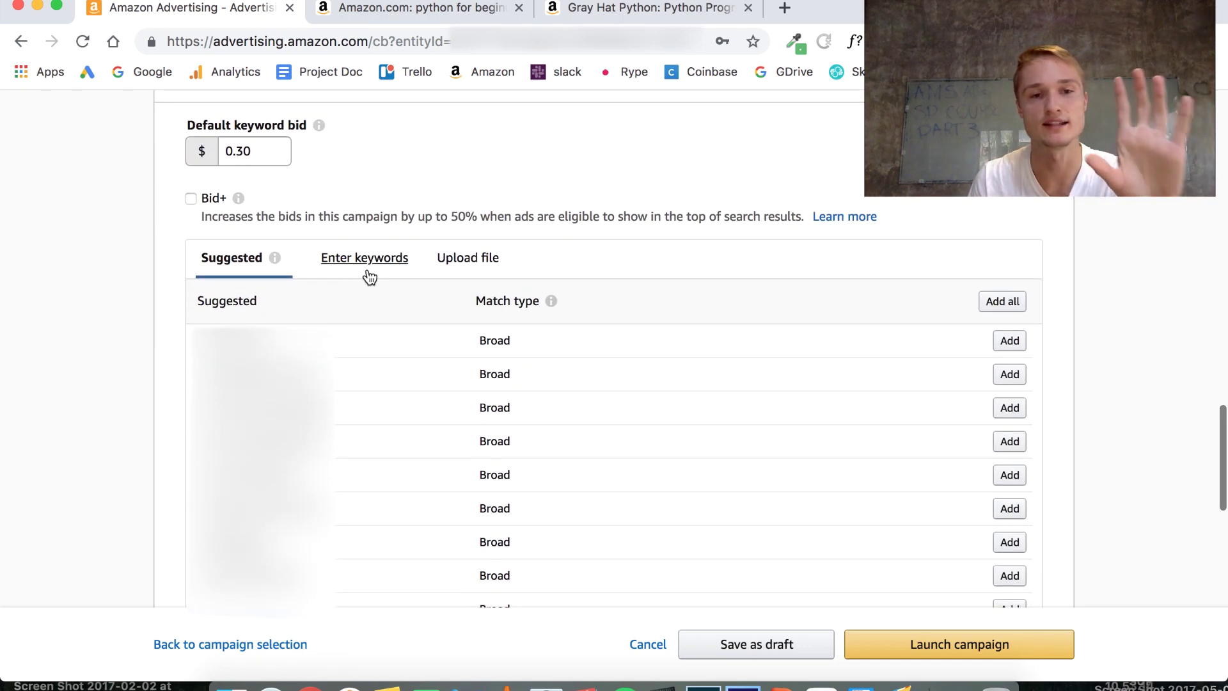
{"action": "scroll", "coordinate": [620, 266], "scroll_direction": "down", "scroll_amount": 2}
{"action": "scroll", "coordinate": [611, 273], "scroll_direction": "up", "scroll_amount": 1}
{"action": "scroll", "coordinate": [611, 267], "scroll_direction": "down", "scroll_amount": 1}
{"action": "scroll", "coordinate": [611, 267], "scroll_direction": "down", "scroll_amount": 1}
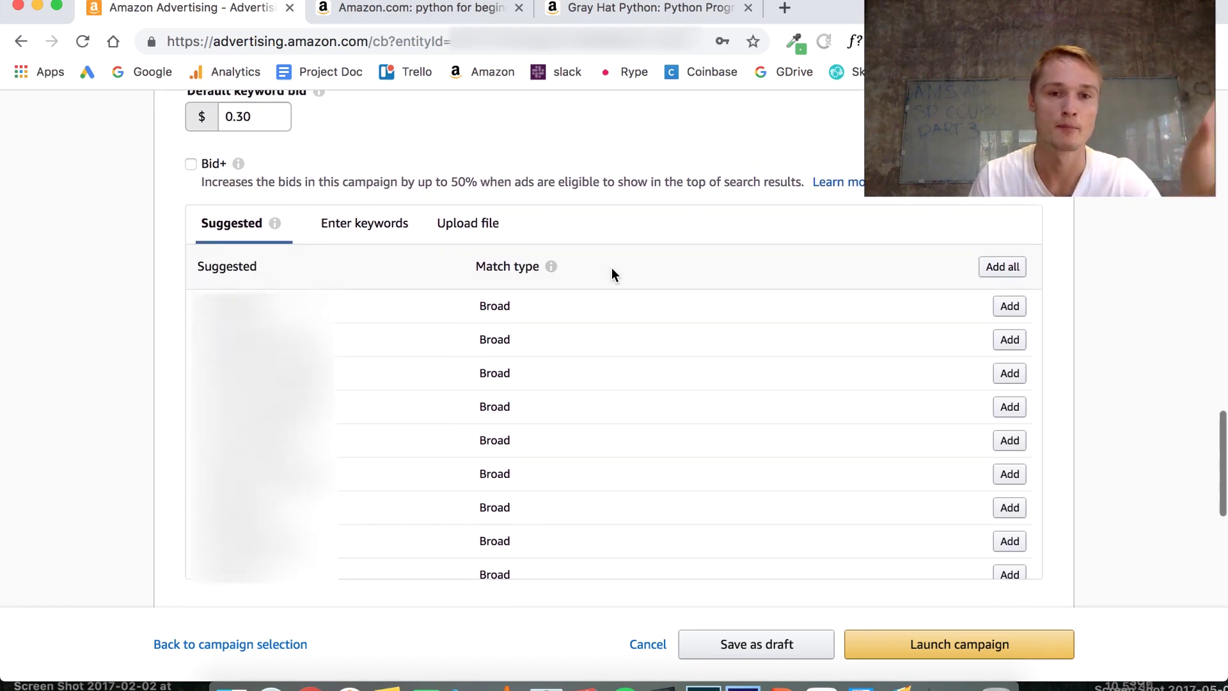
{"action": "scroll", "coordinate": [559, 367], "scroll_direction": "up", "scroll_amount": 1}
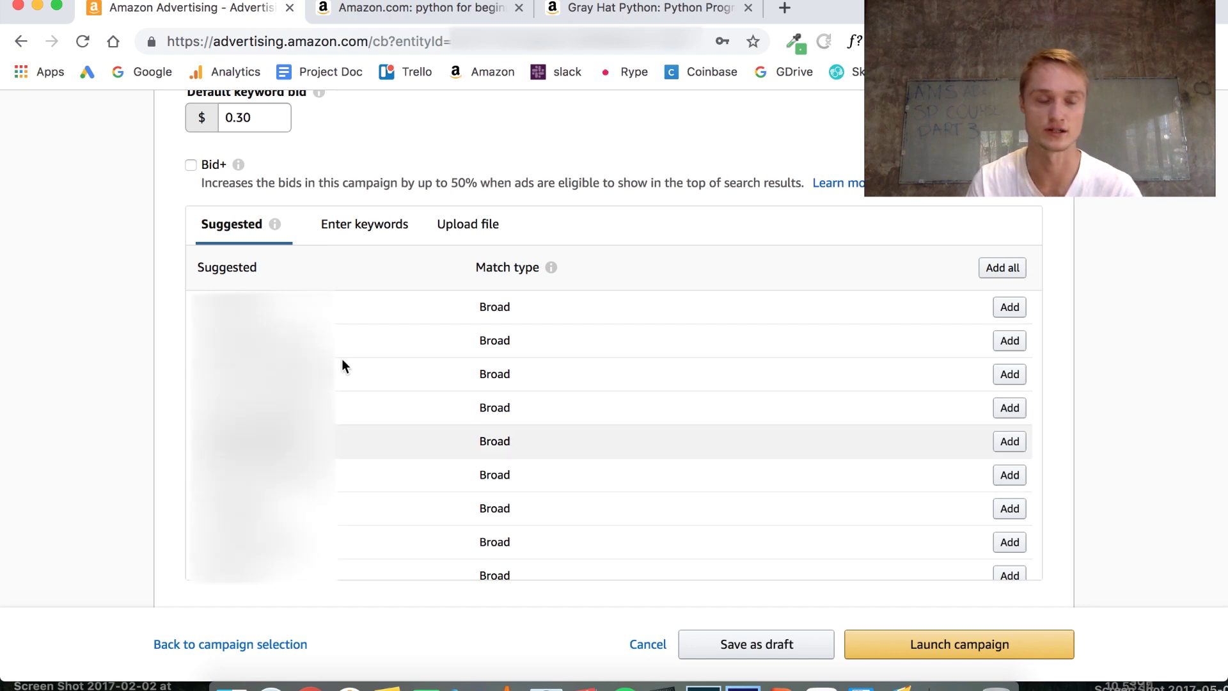
{"action": "scroll", "coordinate": [362, 243], "scroll_direction": "down", "scroll_amount": 2}
{"action": "scroll", "coordinate": [362, 243], "scroll_direction": "up", "scroll_amount": 1}
{"action": "scroll", "coordinate": [362, 243], "scroll_direction": "down", "scroll_amount": 1}
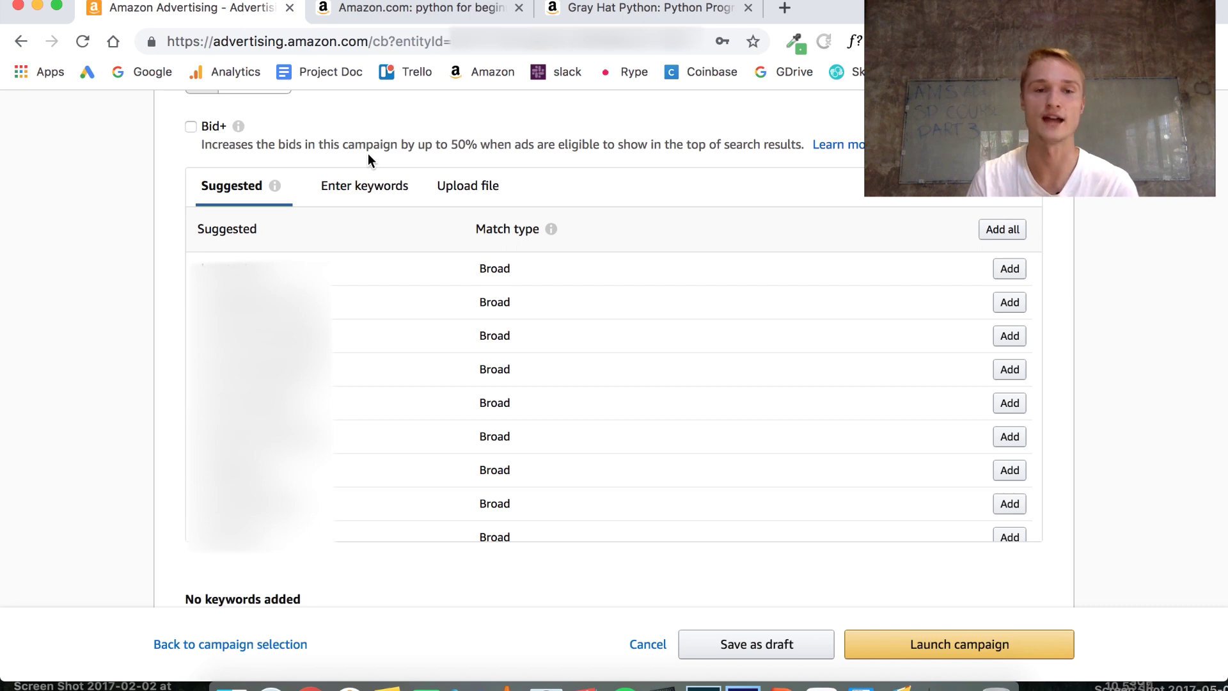
Switch to entering keywords manually and add the autocomplete suggestion "python programming" with Broad match.
{"action": "left_click", "coordinate": [365, 190]}
{"action": "left_click", "coordinate": [387, 349]}
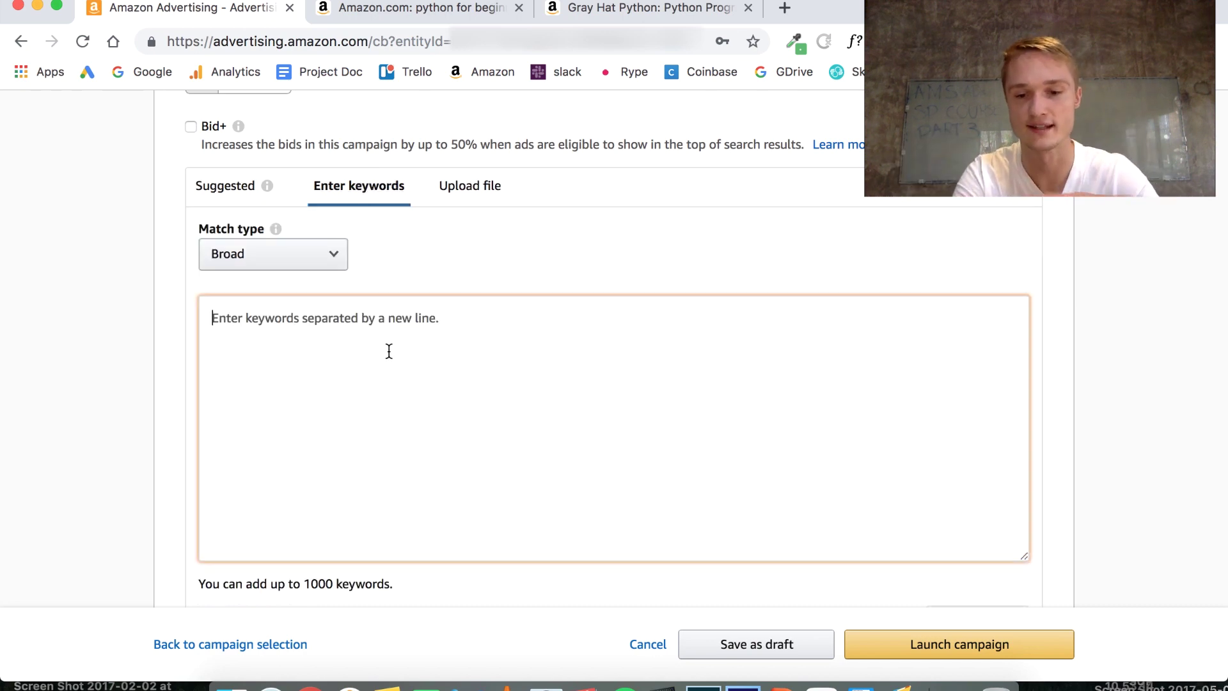
{"action": "type", "text": "python"}
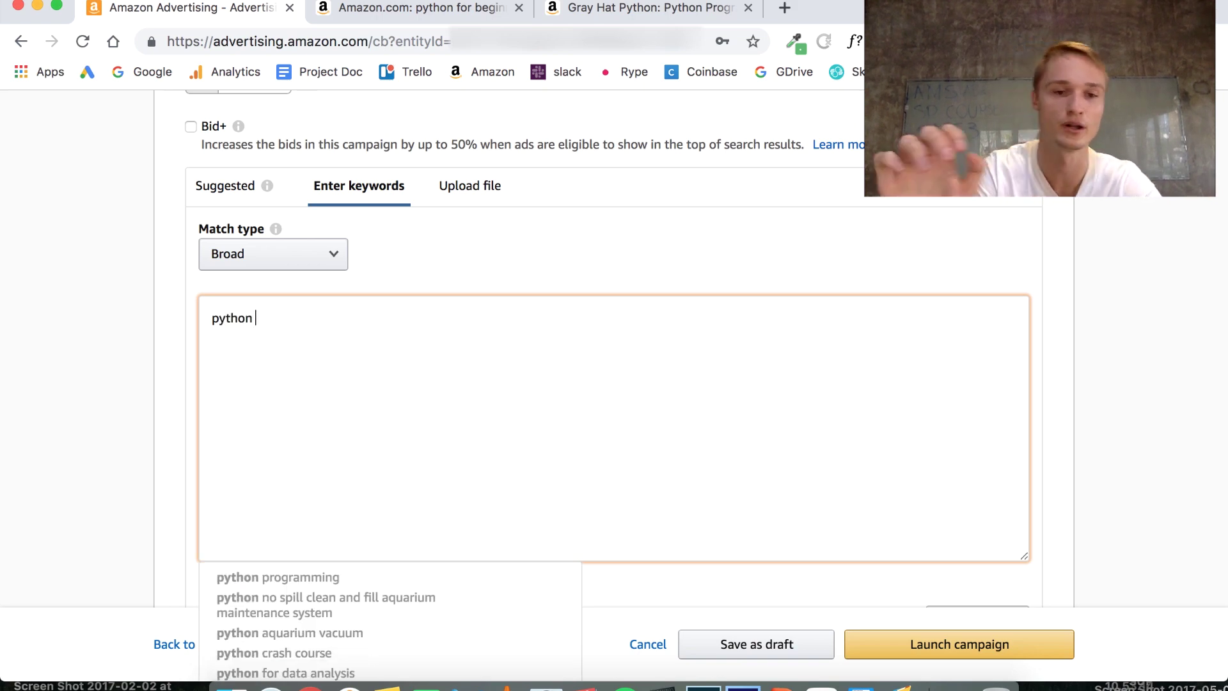
{"action": "scroll", "coordinate": [477, 354], "scroll_direction": "down", "scroll_amount": 3}
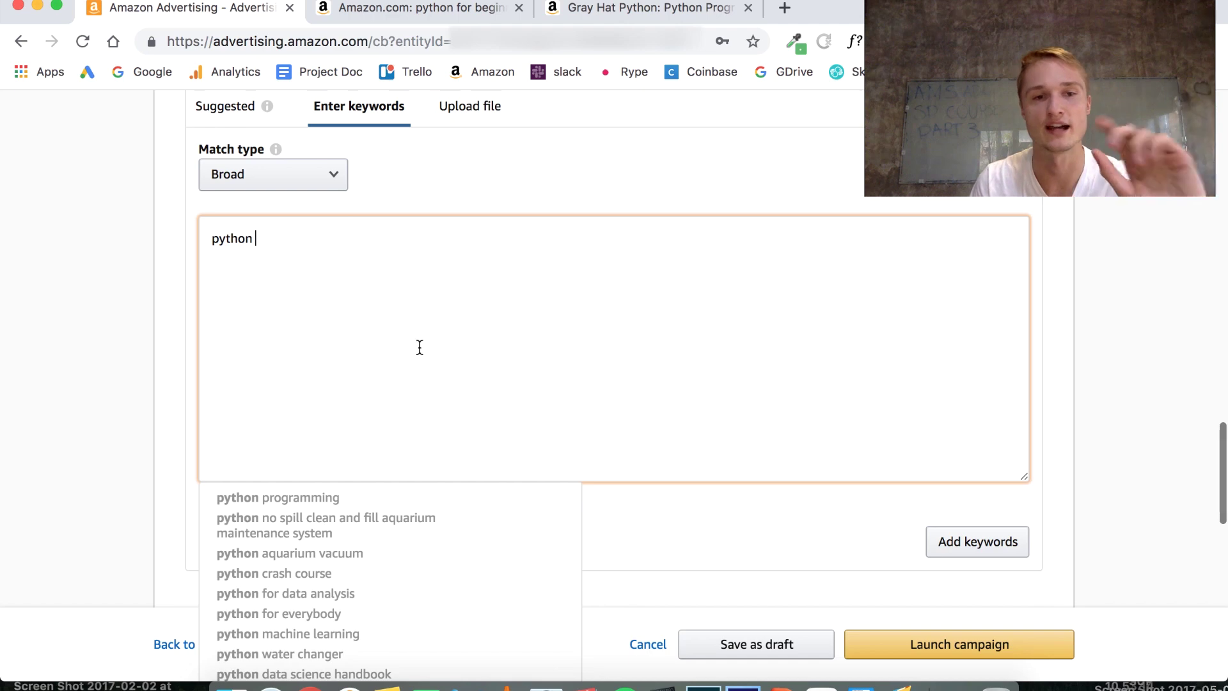
{"action": "scroll", "coordinate": [420, 347], "scroll_direction": "down", "scroll_amount": 5}
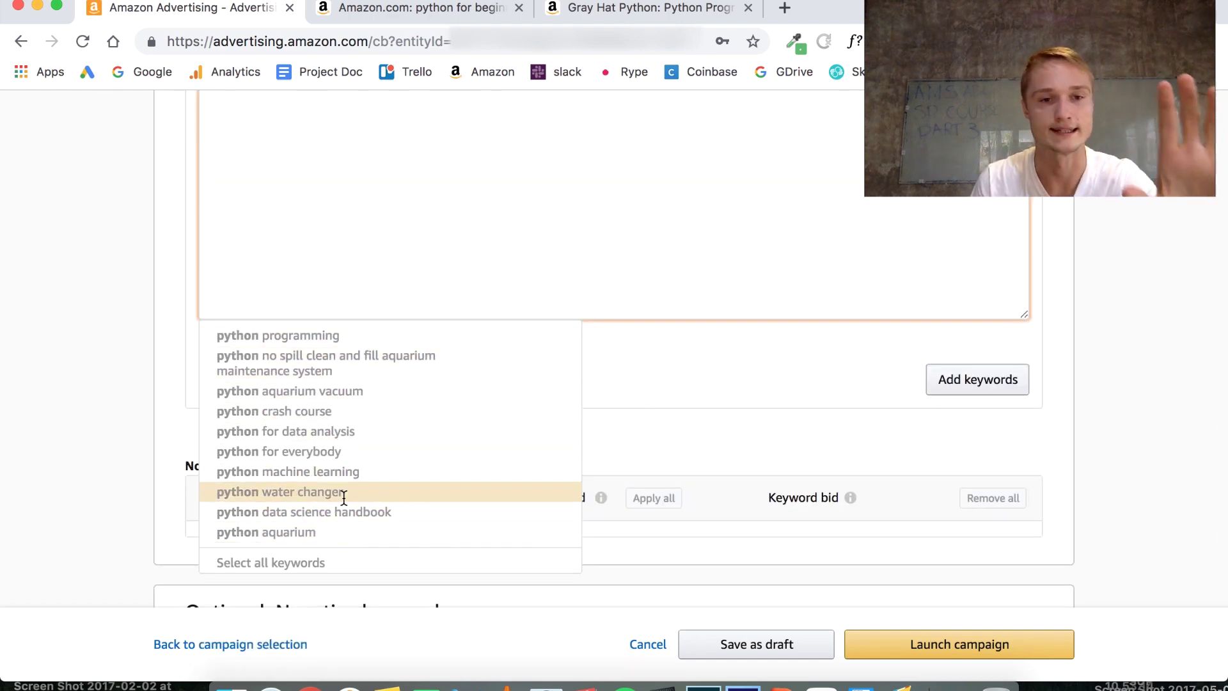
{"action": "left_click", "coordinate": [321, 335]}
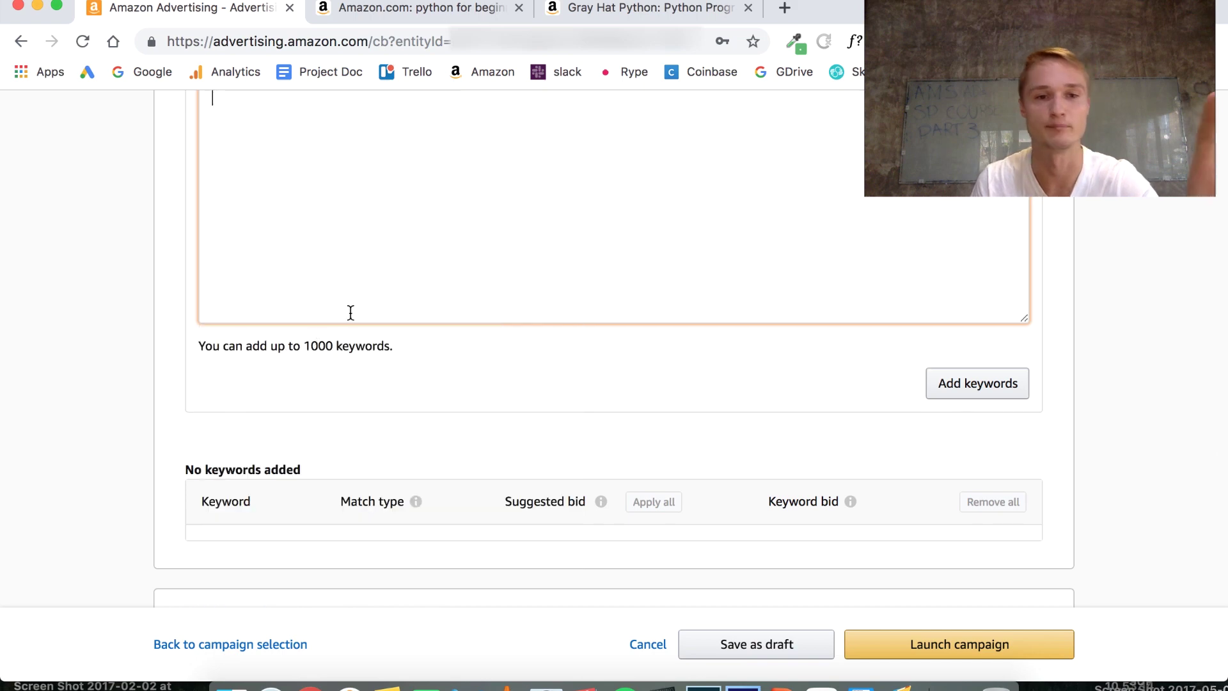
Add "python" and "python for beginners" on separate lines of the keyword list.
{"action": "scroll", "coordinate": [381, 280], "scroll_direction": "up", "scroll_amount": 2}
{"action": "type", "text": "python"}
{"action": "key", "text": "Return"}
{"action": "type", "text": "python for beginners"}
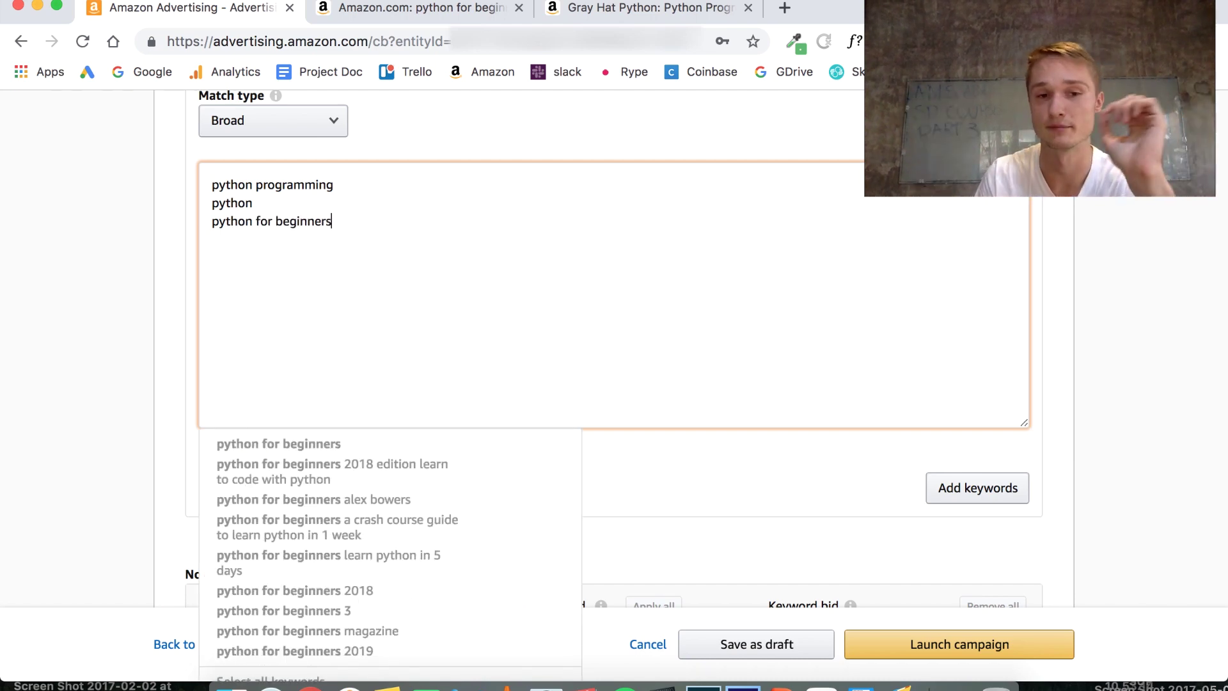
{"action": "left_click", "coordinate": [324, 440]}
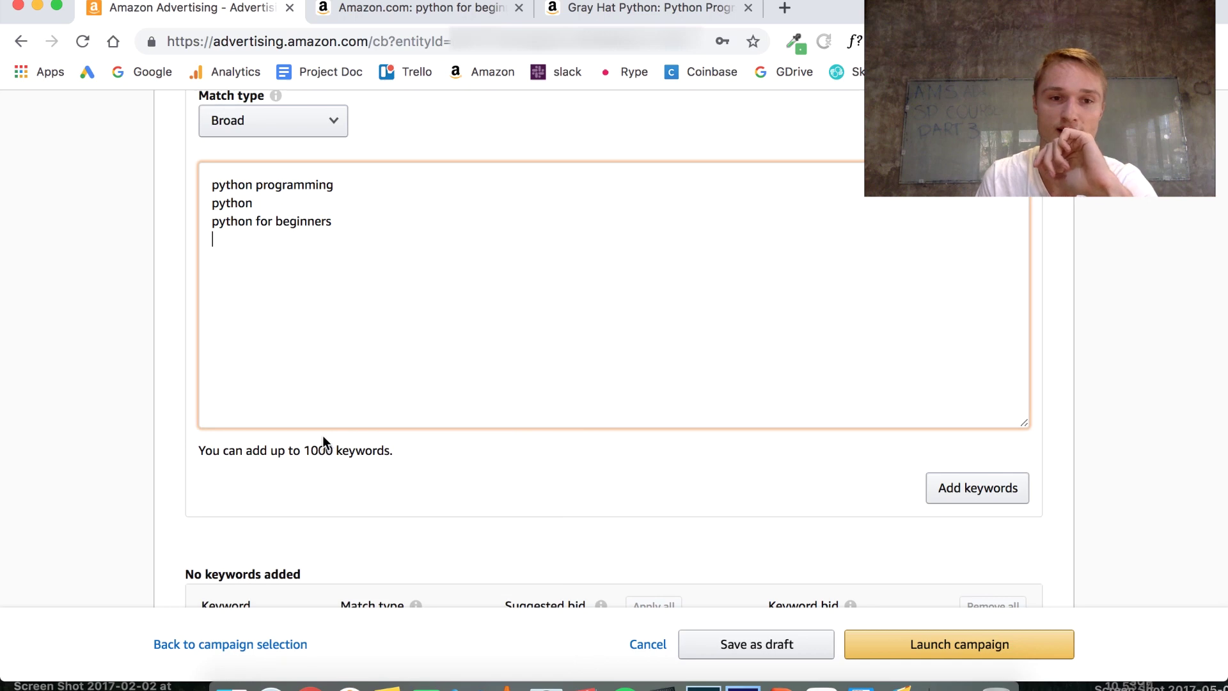
Bring up the autocomplete suggestions for "python" and add all of them to the keyword list.
{"action": "type", "text": "python"}
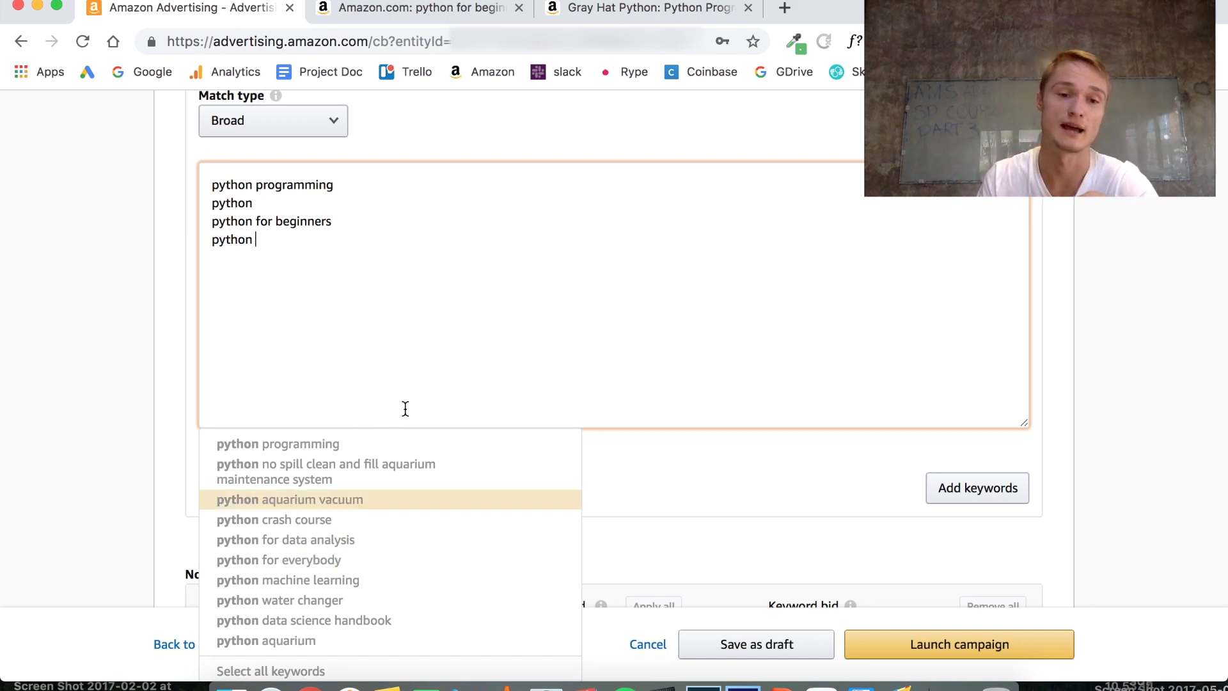
{"action": "scroll", "coordinate": [417, 334], "scroll_direction": "down", "scroll_amount": 3}
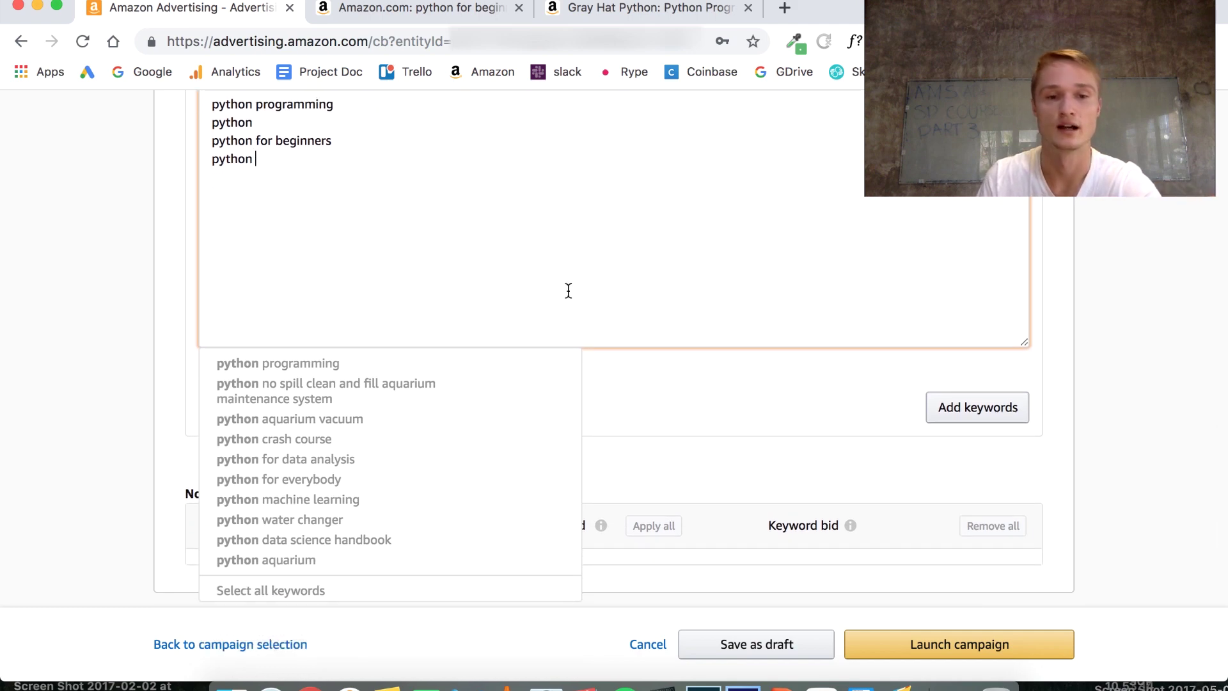
{"action": "scroll", "coordinate": [568, 288], "scroll_direction": "down", "scroll_amount": 1}
{"action": "scroll", "coordinate": [617, 604], "scroll_direction": "up", "scroll_amount": 3}
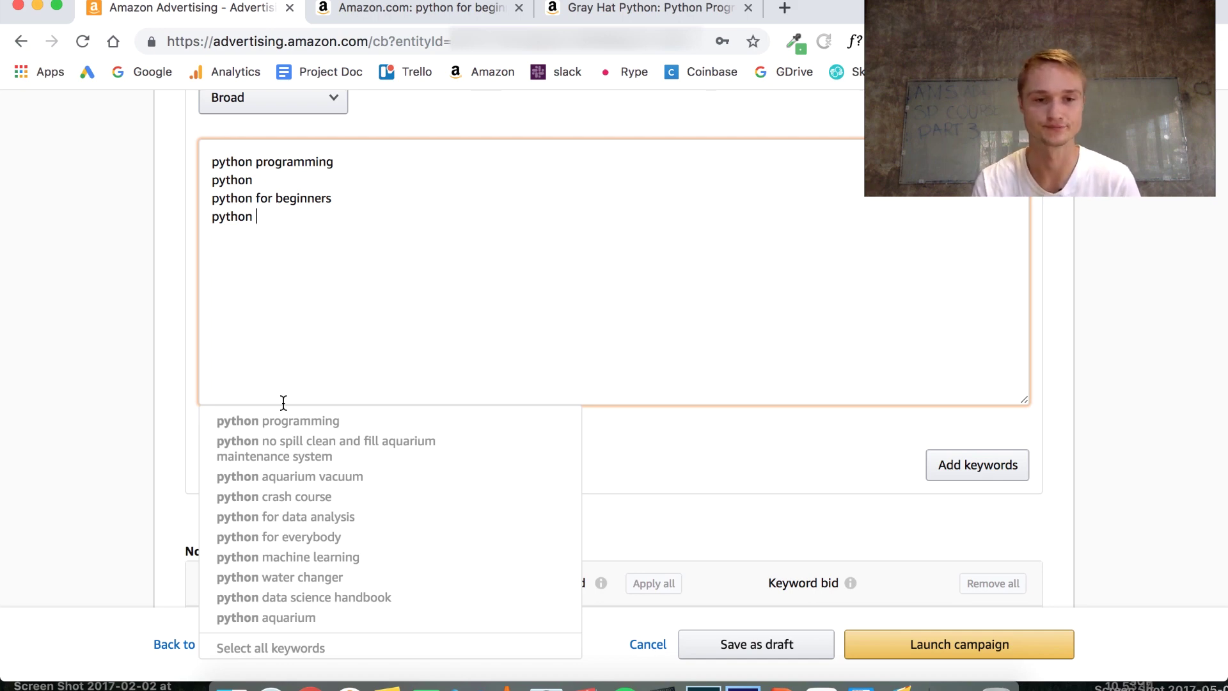
{"action": "left_click", "coordinate": [262, 647]}
Delete the irrelevant water changer, aquarium maintenance system, aquarium vacuum and aquarium keywords from the list.
{"action": "left_click_drag", "start_coordinate": [415, 349], "coordinate": [477, 318]}
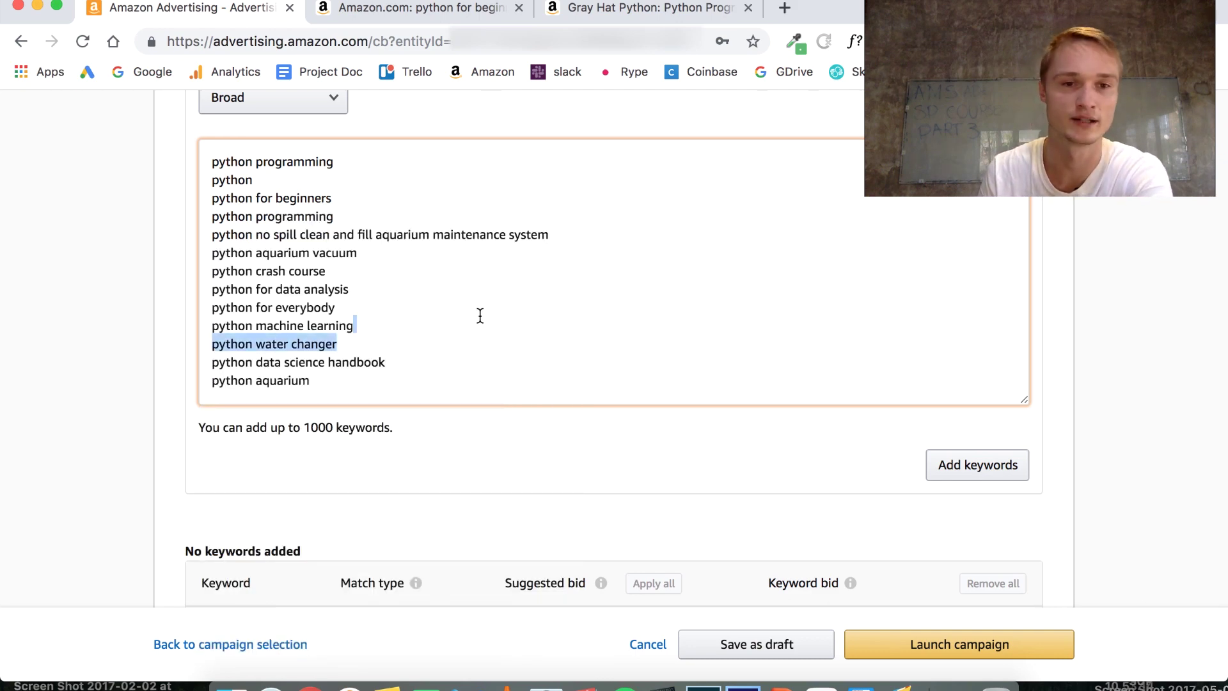
{"action": "key", "text": "BackSpace"}
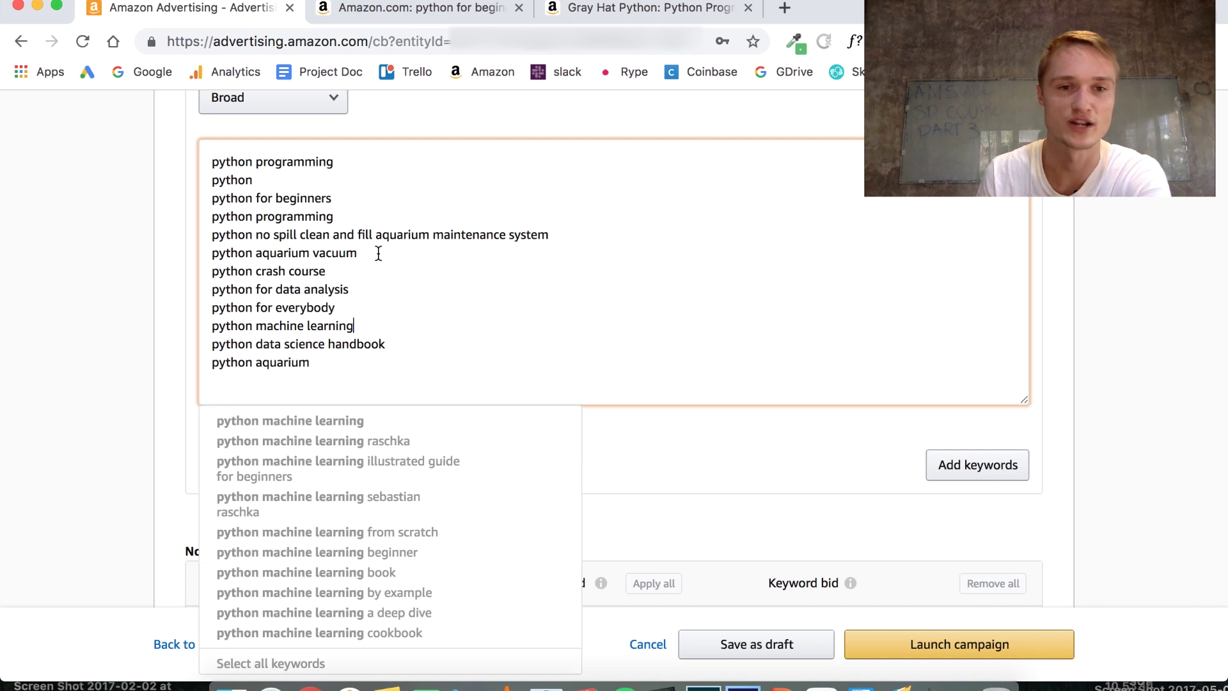
{"action": "left_click_drag", "start_coordinate": [625, 243], "coordinate": [467, 208]}
{"action": "key", "text": "BackSpace"}
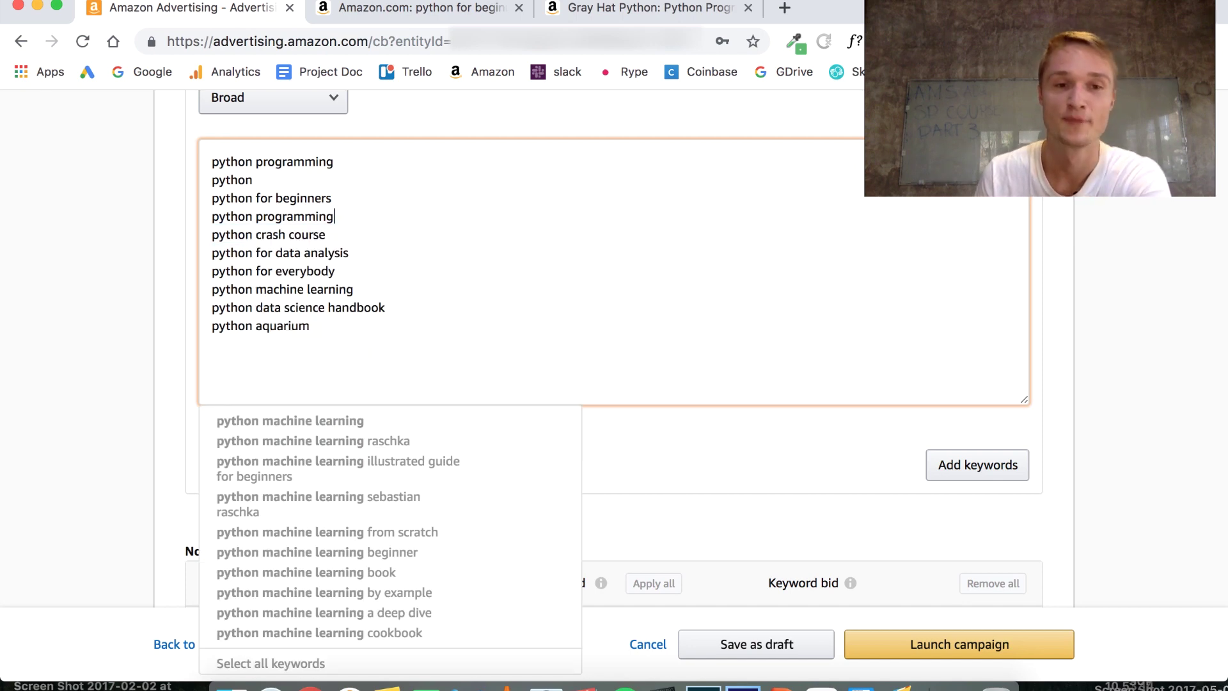
{"action": "left_click", "coordinate": [88, 294]}
{"action": "left_click_drag", "start_coordinate": [486, 351], "coordinate": [402, 301]}
{"action": "key", "text": "BackSpace"}
{"action": "left_click", "coordinate": [74, 355]}
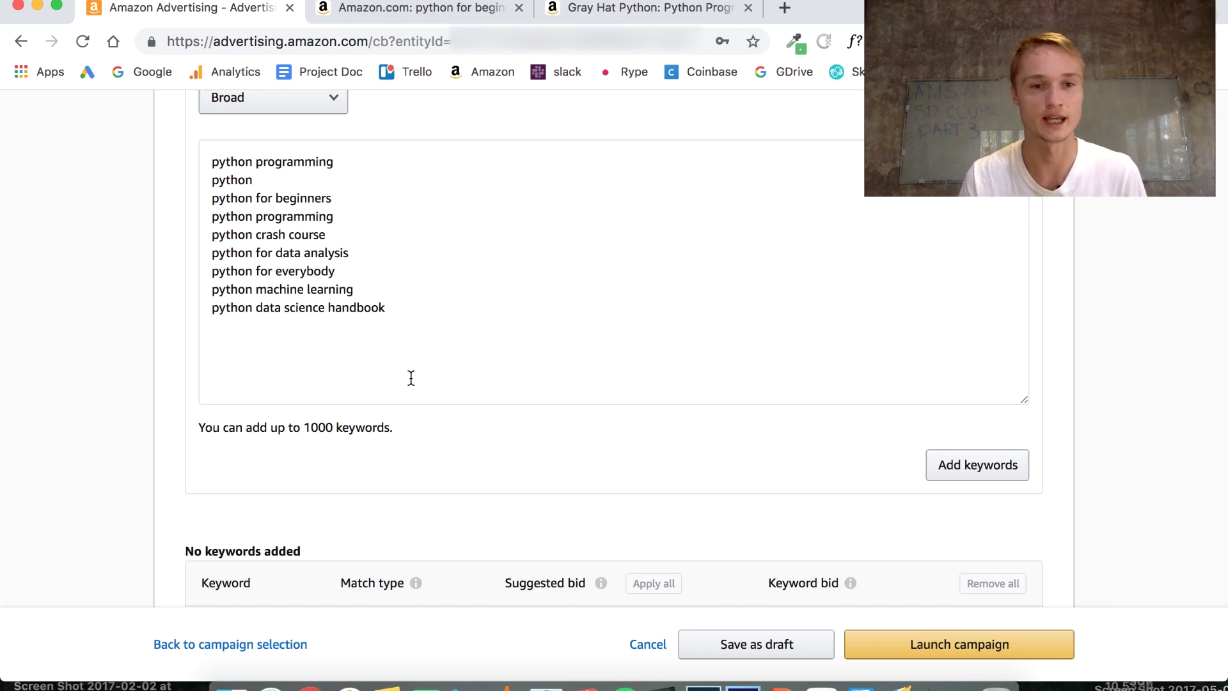
Add the keywords "coding for beginners" and "coding" at the end of the list.
{"action": "left_click", "coordinate": [416, 343]}
{"action": "key", "text": "Return"}
{"action": "type", "text": "coding"}
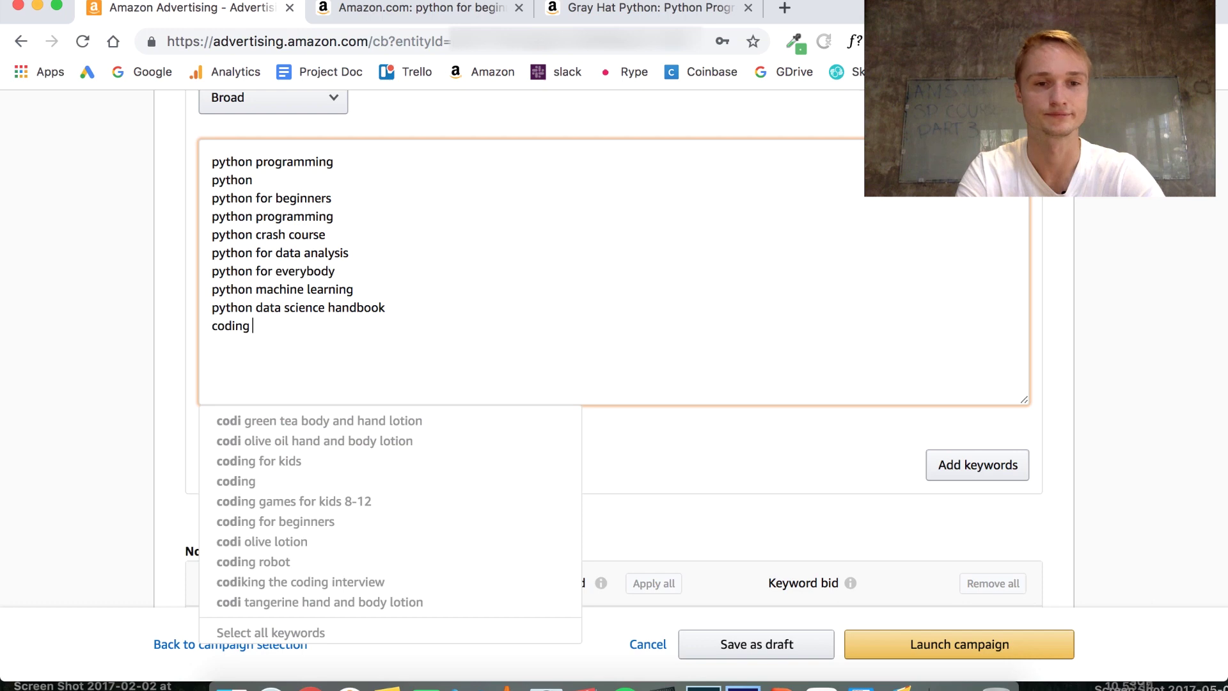
{"action": "type", "text": " for "}
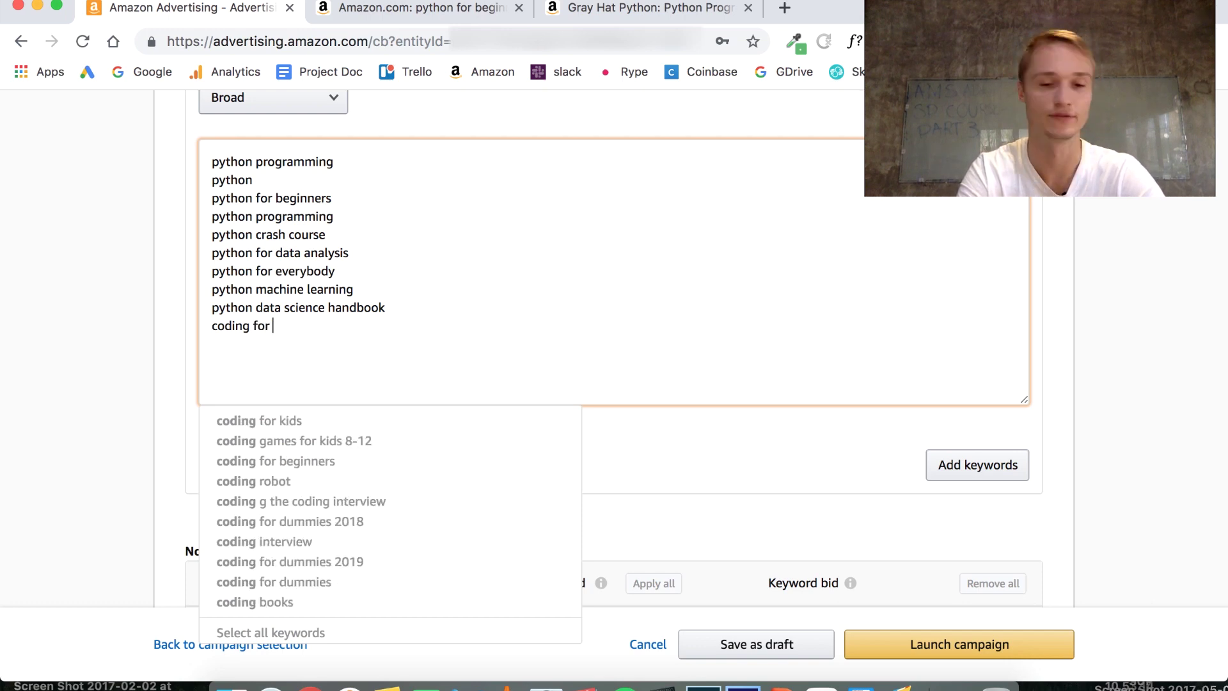
{"action": "type", "text": "begin"}
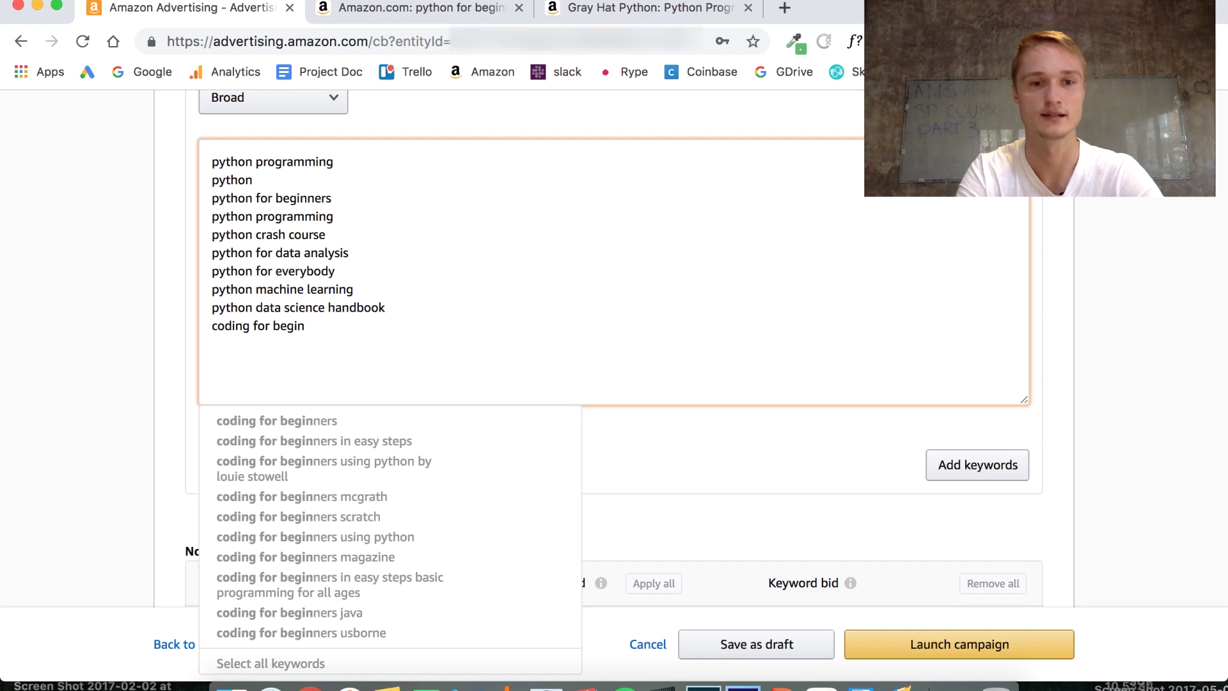
{"action": "type", "text": "ners"}
{"action": "left_click", "coordinate": [381, 383]}
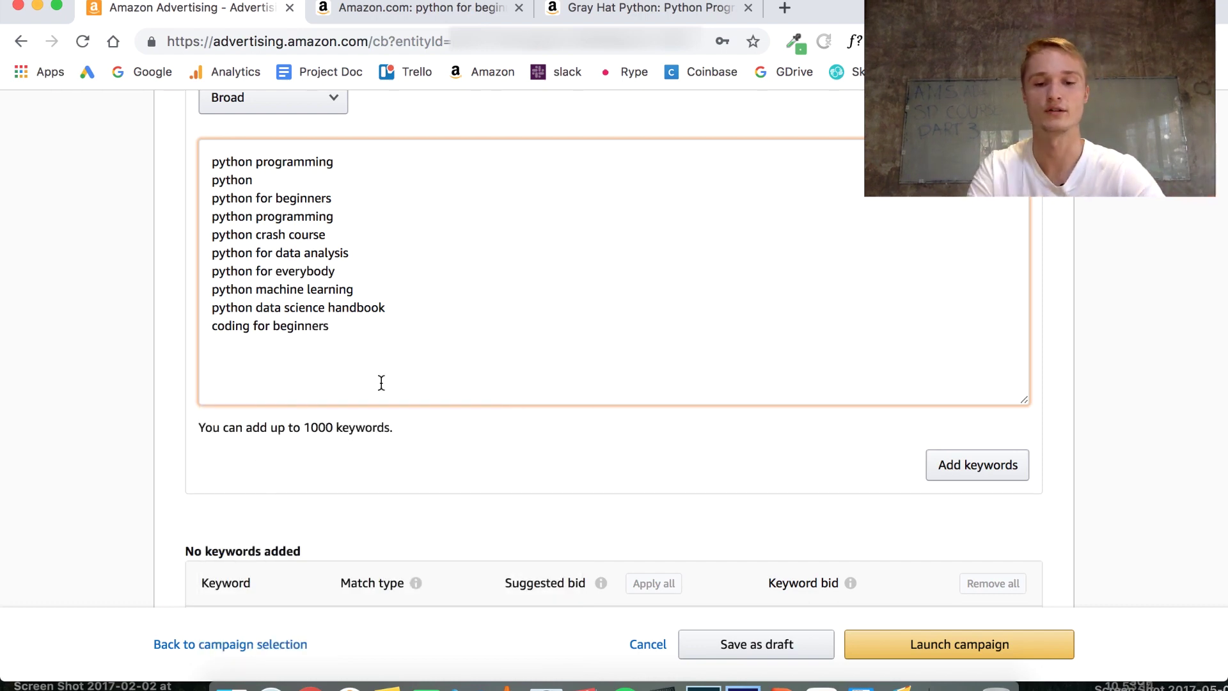
{"action": "key", "text": "Return"}
{"action": "type", "text": "coding"}
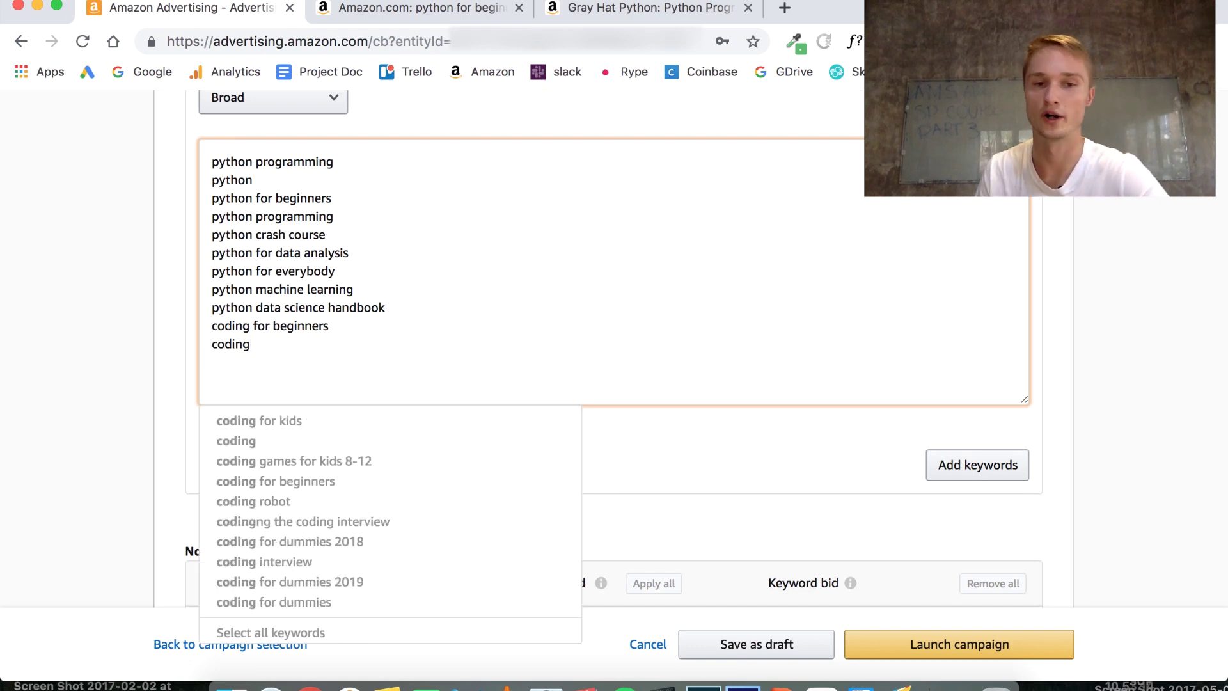
{"action": "left_click", "coordinate": [669, 435]}
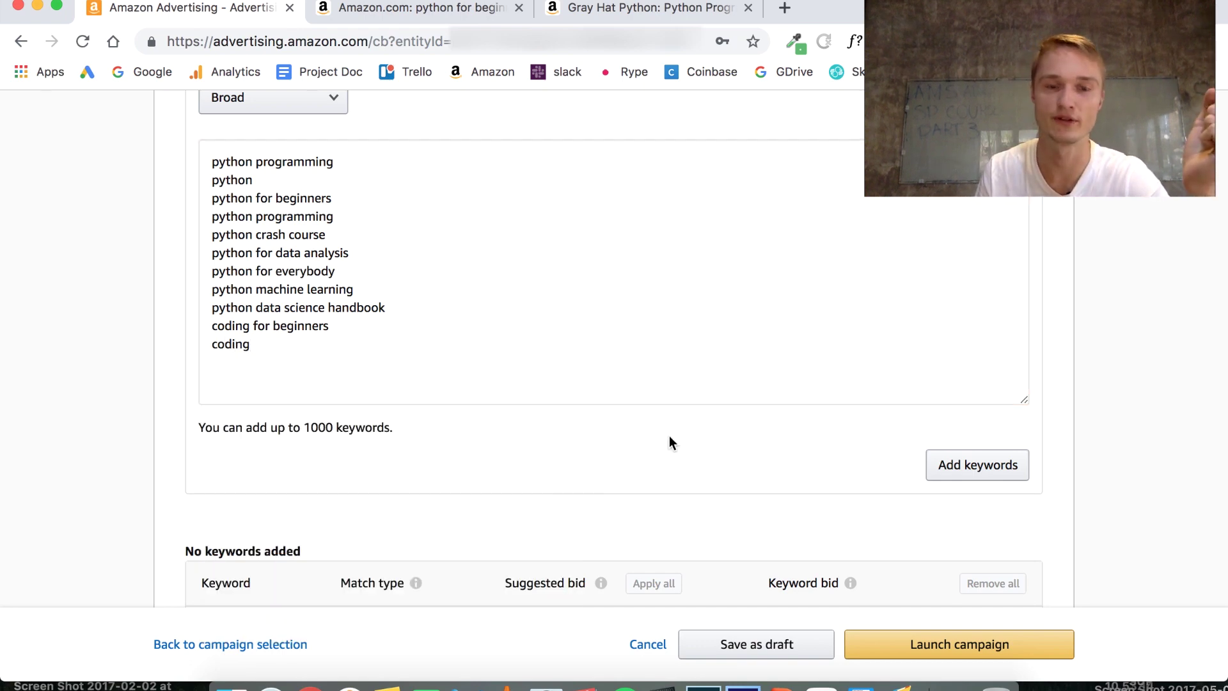
Review the autocomplete suggestions for "coding", then check the Amazon book search for "python for beginners" and return to the campaign form.
{"action": "left_click", "coordinate": [301, 375]}
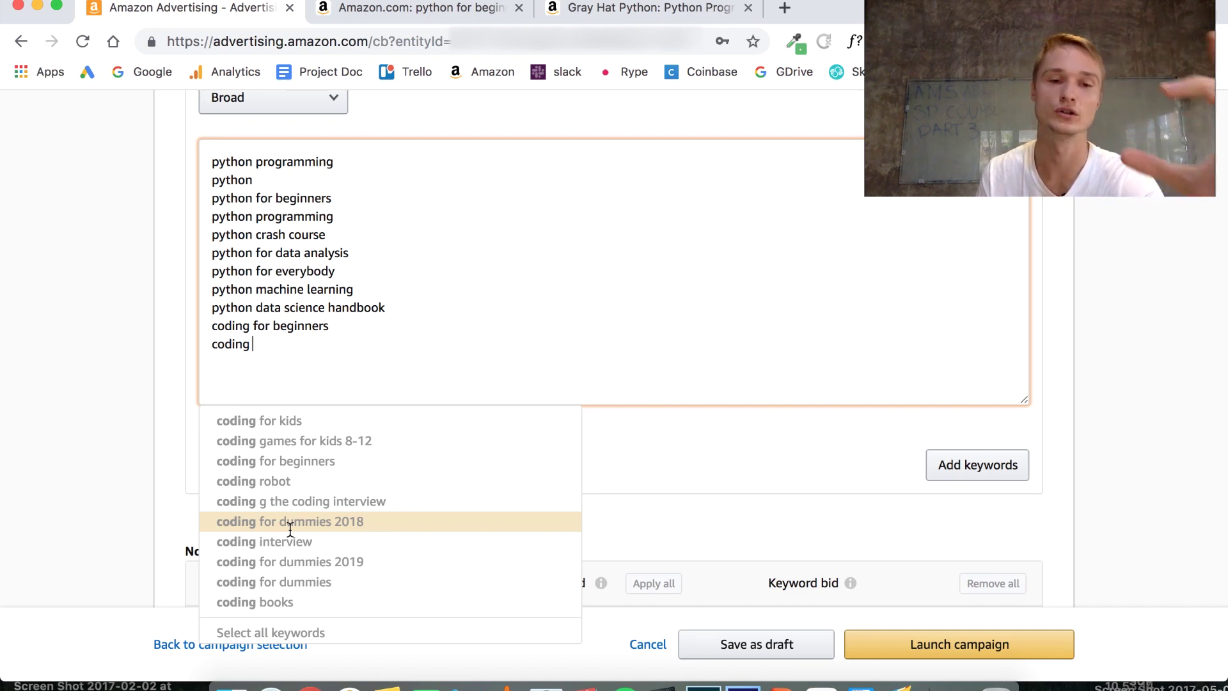
{"action": "left_click", "coordinate": [386, 25]}
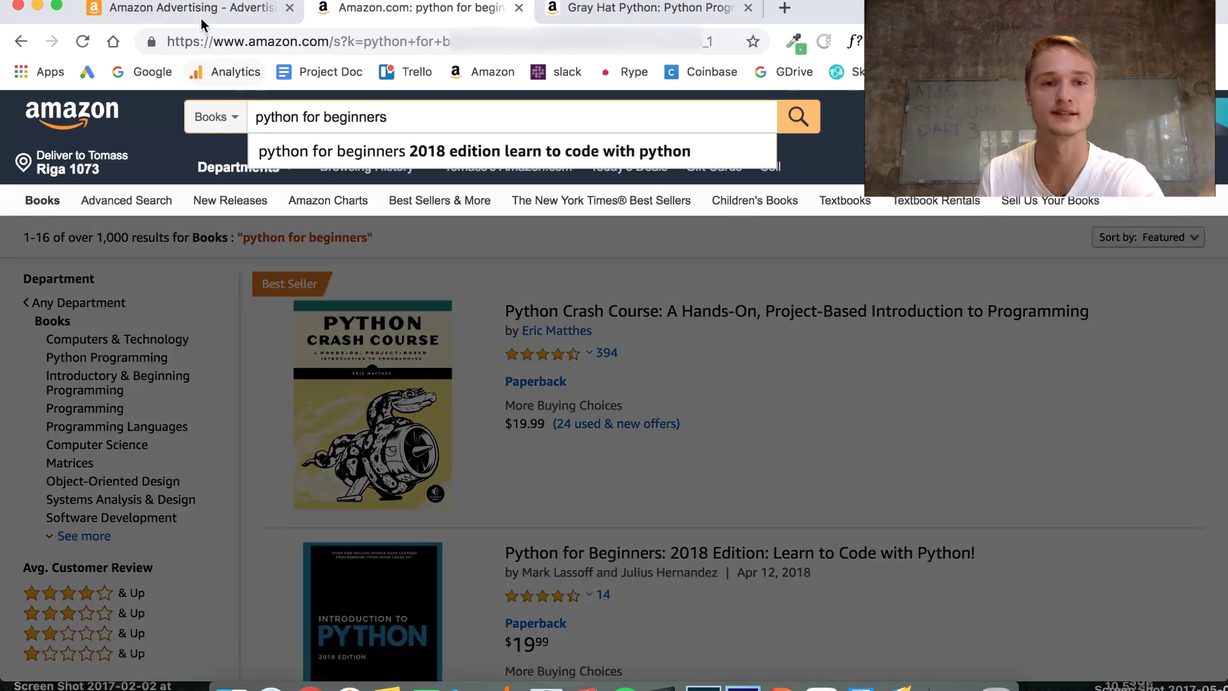
{"action": "left_click", "coordinate": [254, 18]}
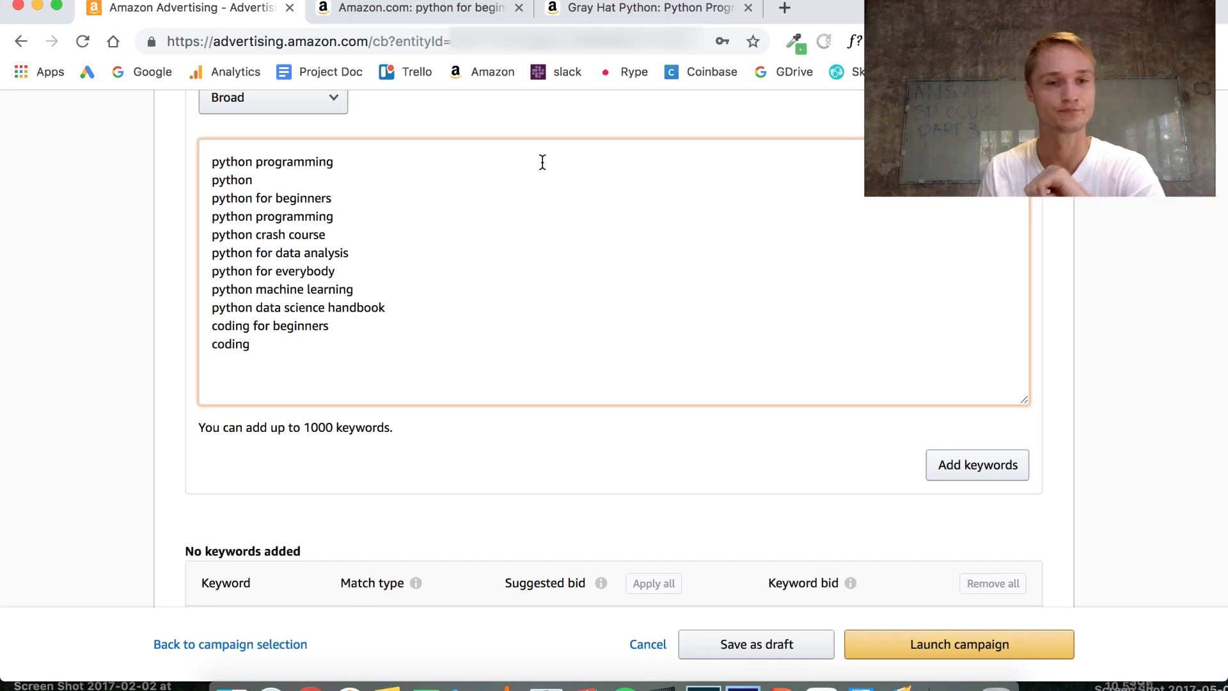
Add the entered python and coding keywords to the campaign as Broad match.
{"action": "scroll", "coordinate": [527, 404], "scroll_direction": "down", "scroll_amount": 1}
{"action": "left_click", "coordinate": [950, 432]}
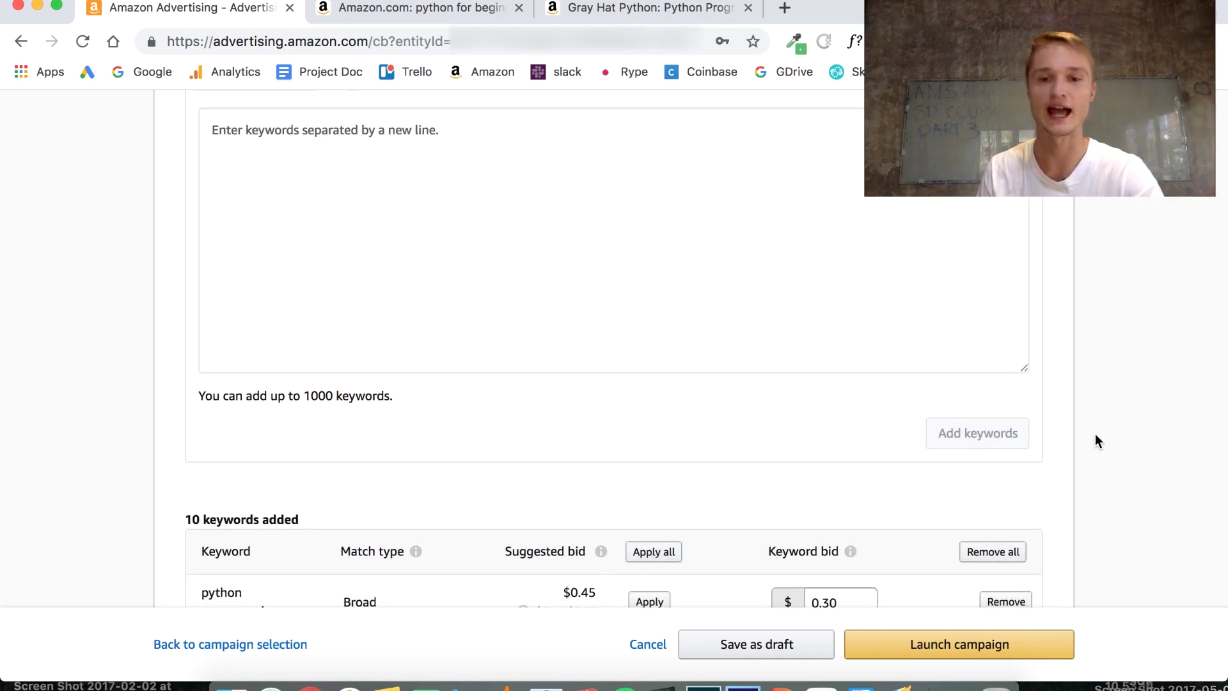
{"action": "scroll", "coordinate": [1094, 434], "scroll_direction": "down", "scroll_amount": 6}
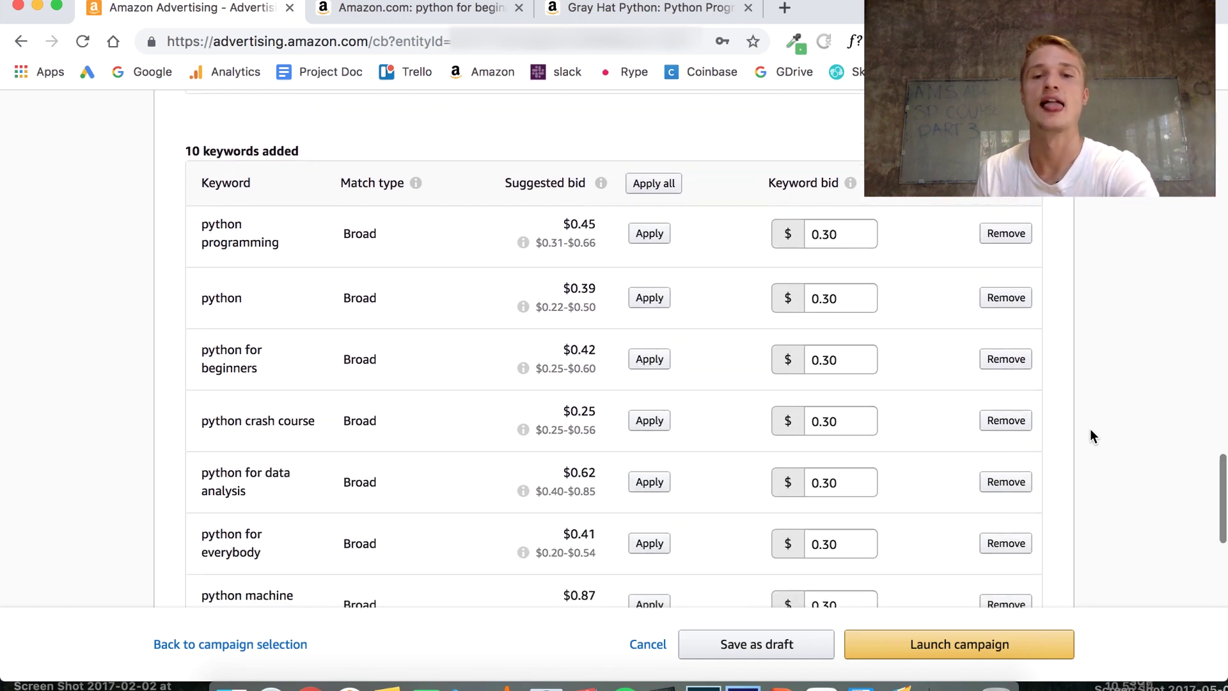
Examine the suggested bids and bid ranges of the added keywords against their keyword bids.
{"action": "scroll", "coordinate": [1090, 428], "scroll_direction": "up", "scroll_amount": 1}
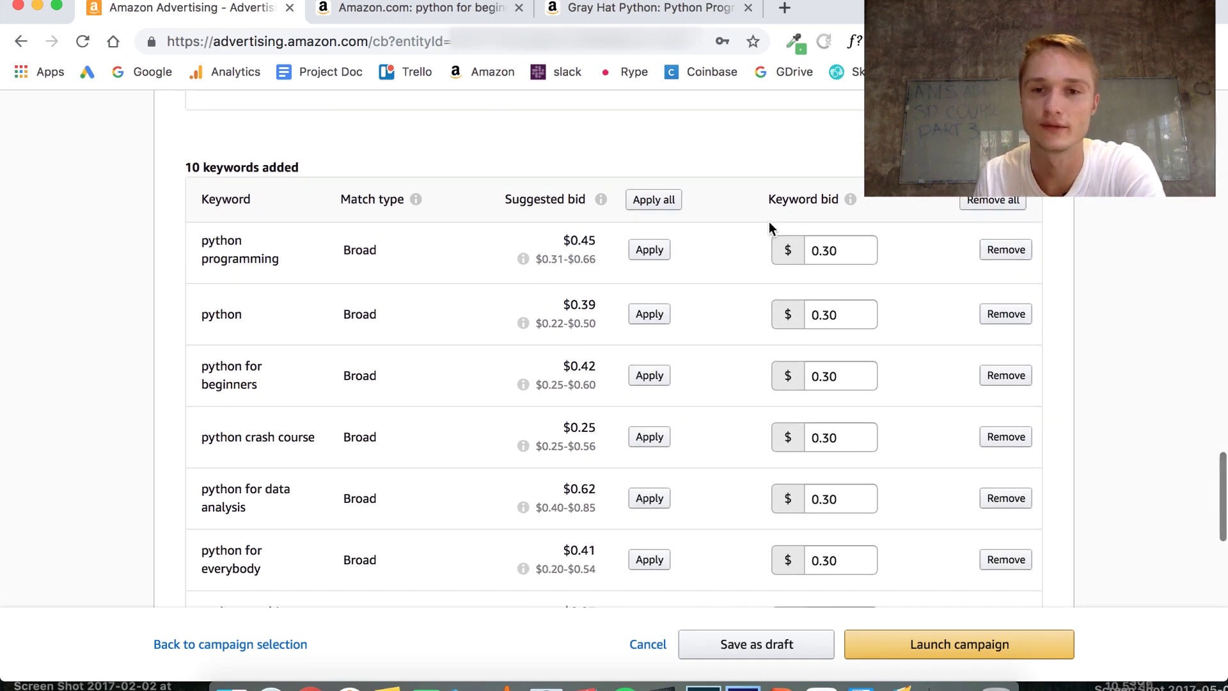
{"action": "scroll", "coordinate": [778, 205], "scroll_direction": "up", "scroll_amount": 1}
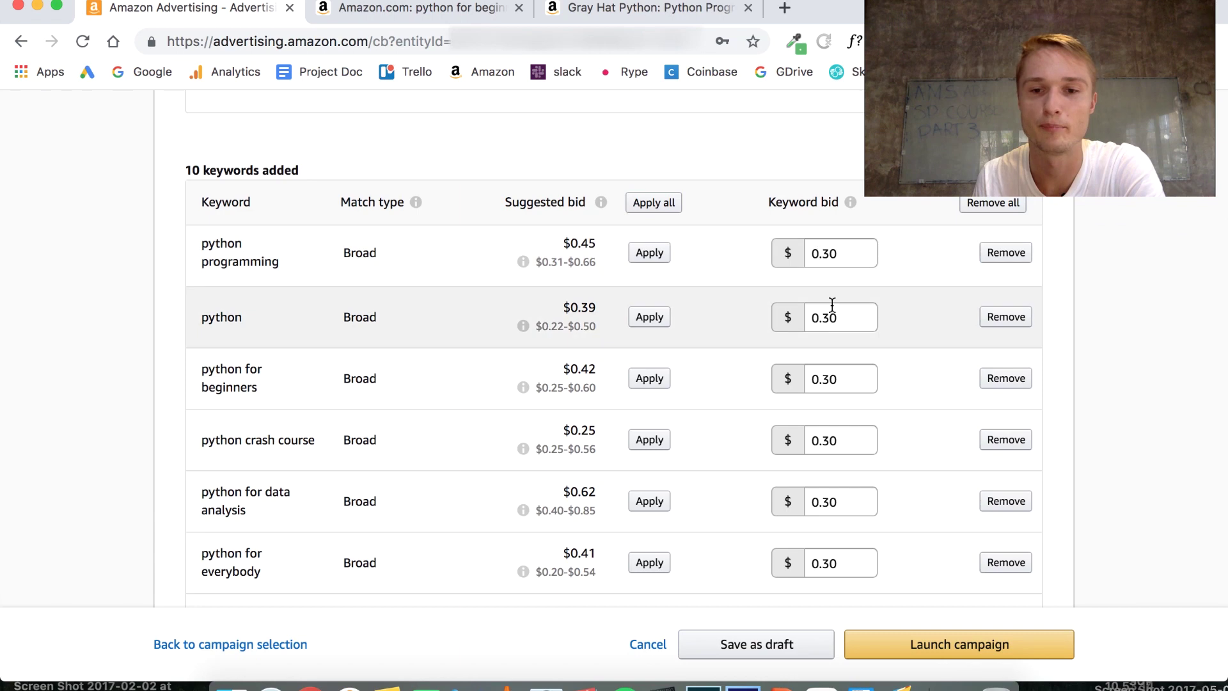
{"action": "scroll", "coordinate": [910, 489], "scroll_direction": "down", "scroll_amount": 3}
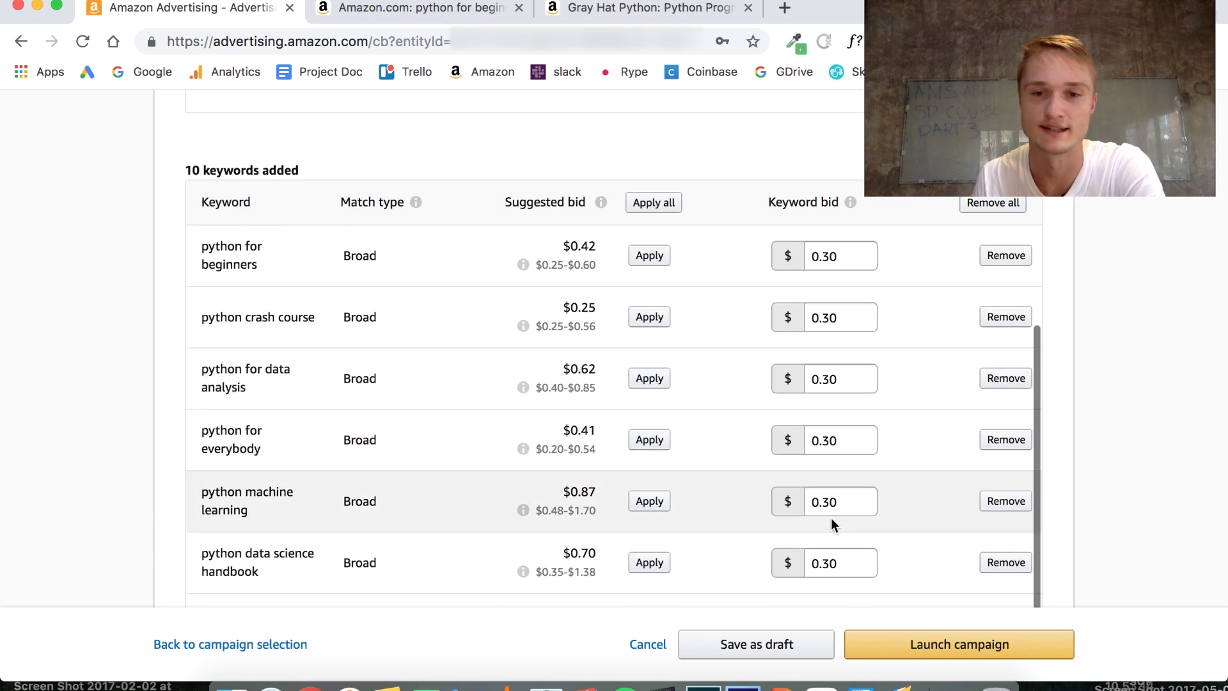
{"action": "scroll", "coordinate": [839, 332], "scroll_direction": "up", "scroll_amount": 2}
{"action": "scroll", "coordinate": [844, 297], "scroll_direction": "up", "scroll_amount": 2}
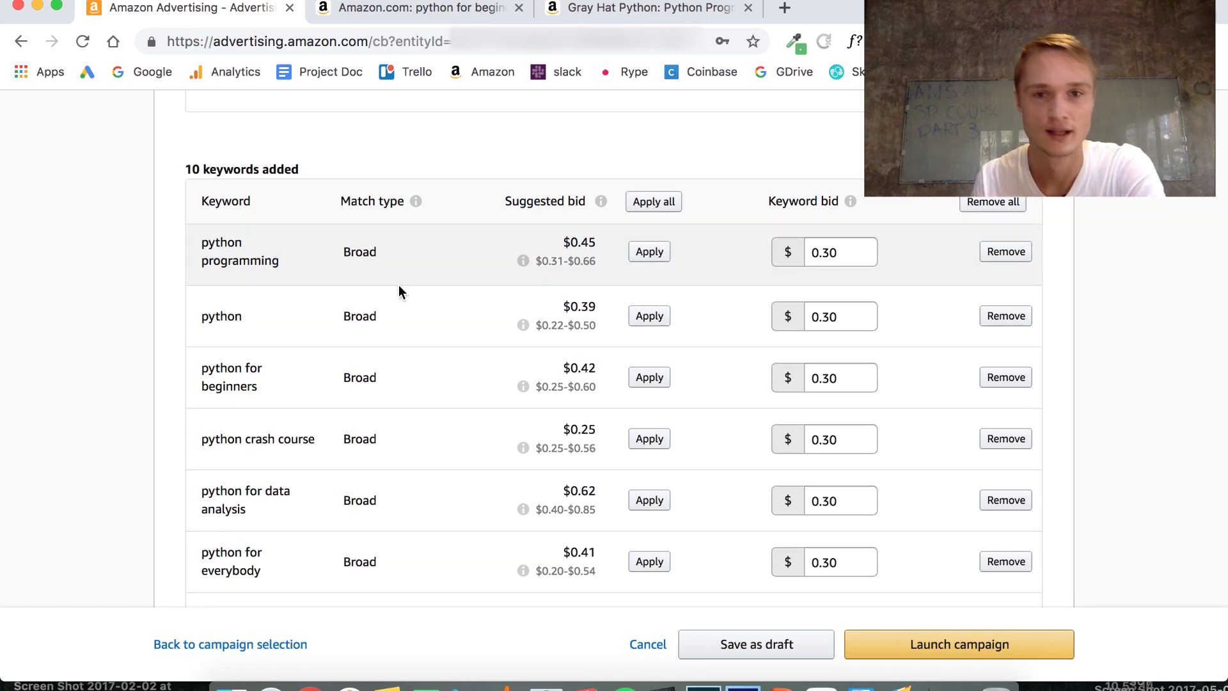
{"action": "left_click_drag", "start_coordinate": [504, 200], "coordinate": [598, 215]}
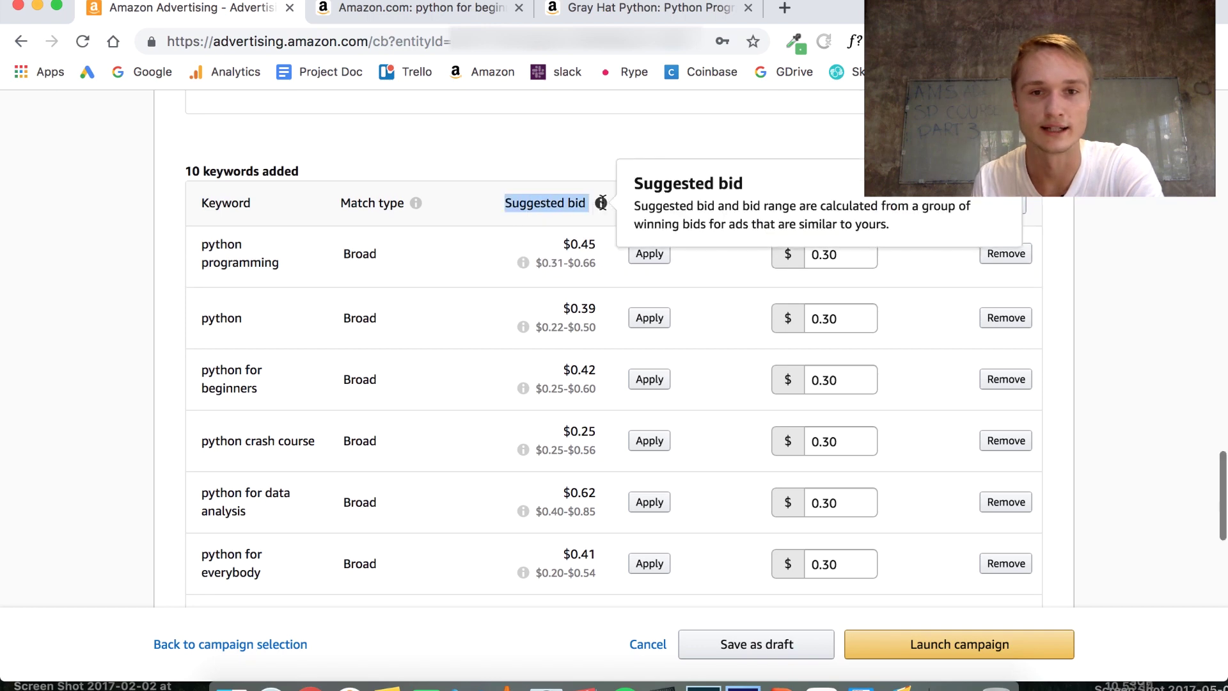
{"action": "left_click", "coordinate": [605, 239]}
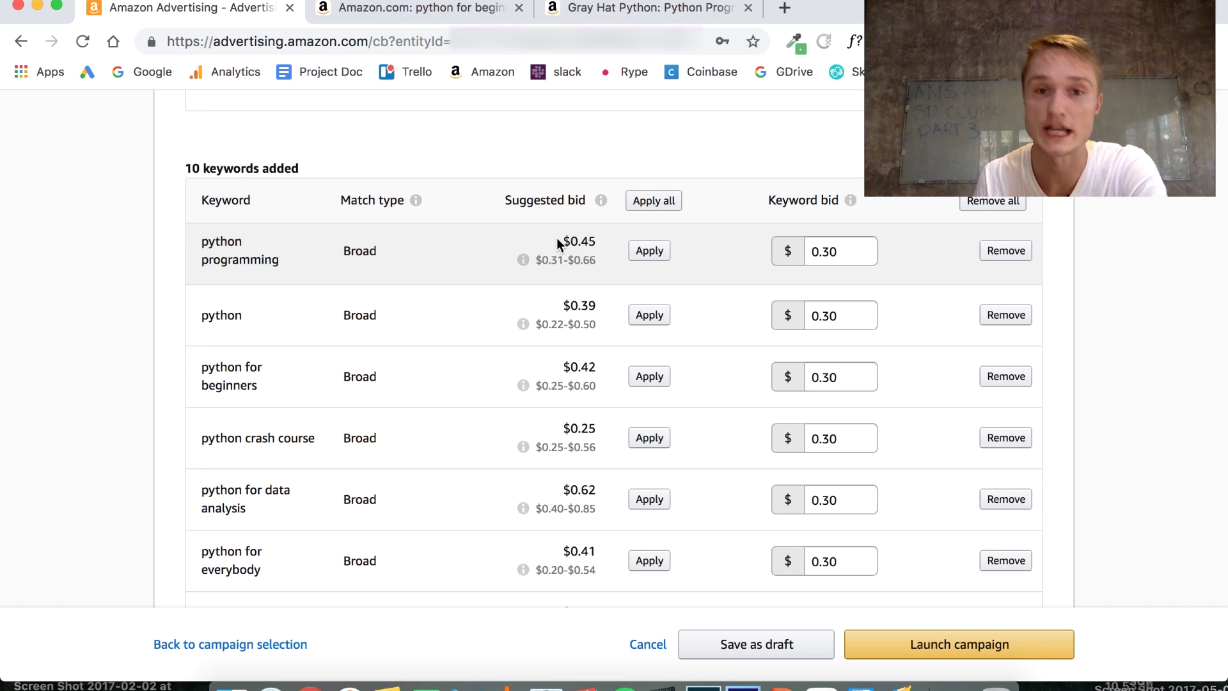
{"action": "scroll", "coordinate": [557, 238], "scroll_direction": "up", "scroll_amount": 1}
{"action": "left_click_drag", "start_coordinate": [507, 202], "coordinate": [598, 204]}
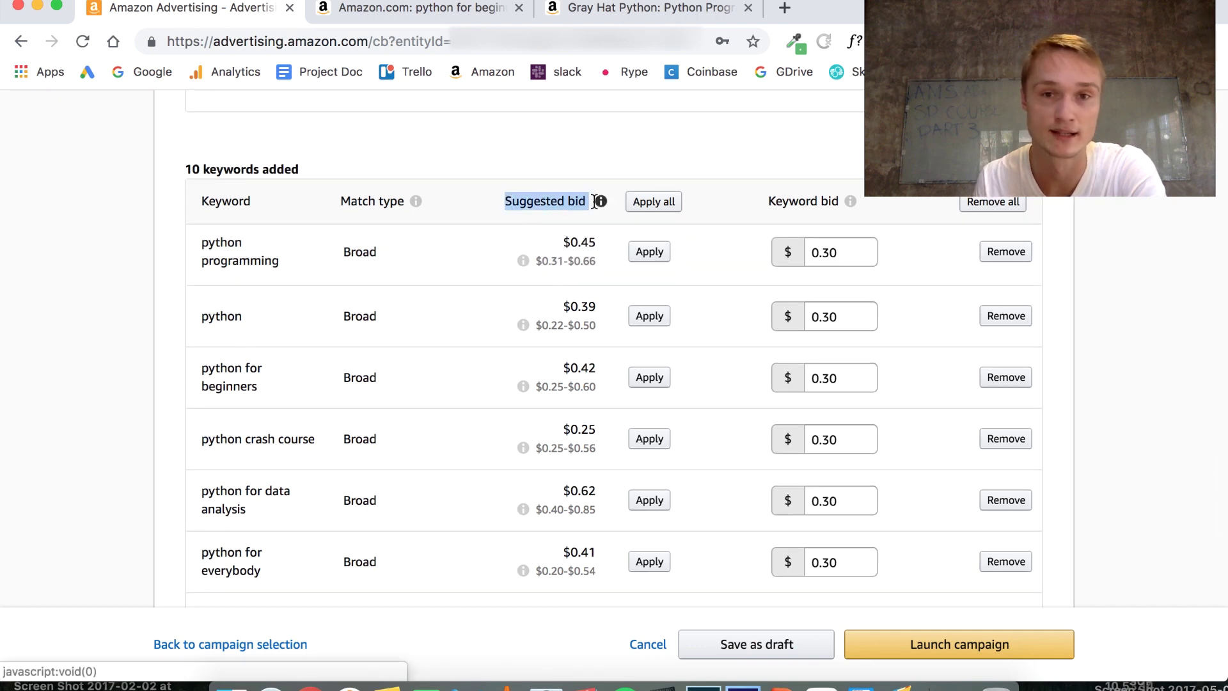
{"action": "left_click", "coordinate": [581, 246]}
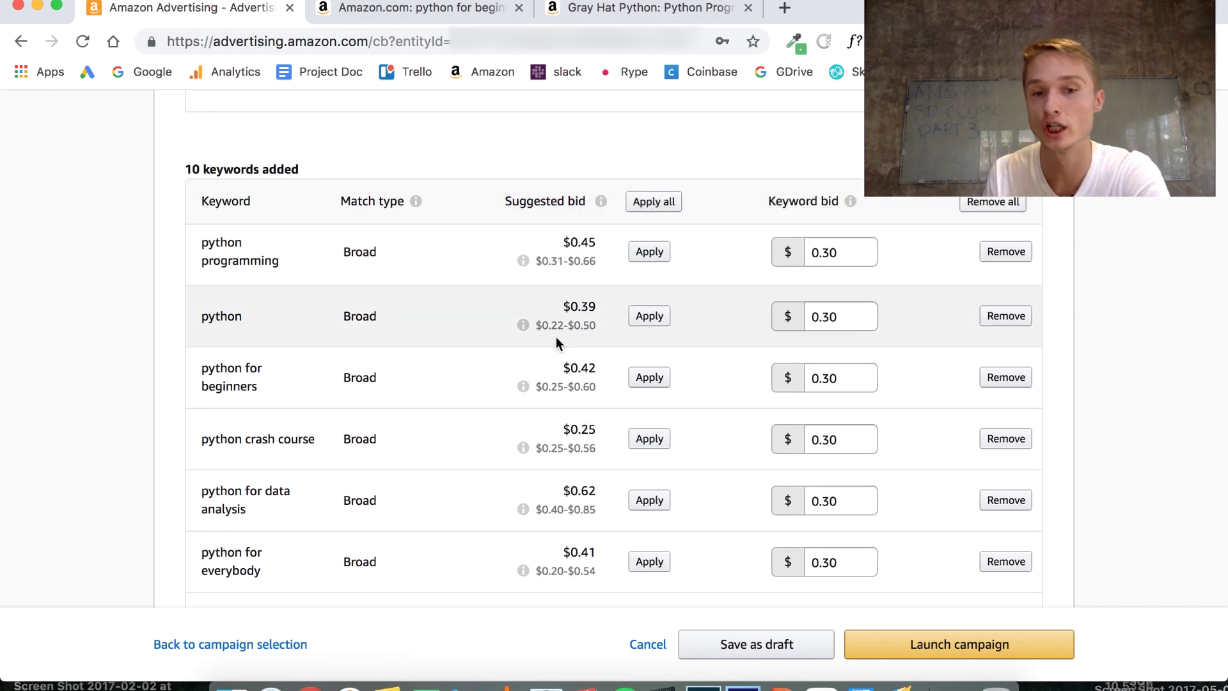
{"action": "scroll", "coordinate": [557, 441], "scroll_direction": "down", "scroll_amount": 2}
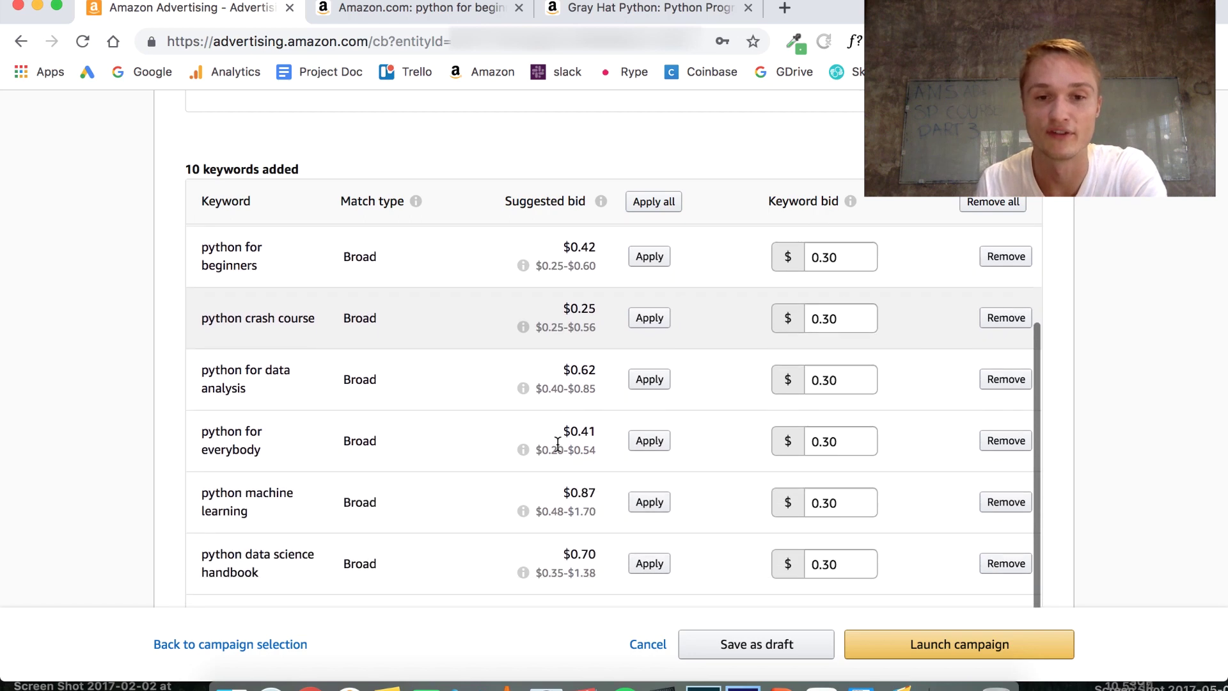
{"action": "scroll", "coordinate": [581, 500], "scroll_direction": "up", "scroll_amount": 2}
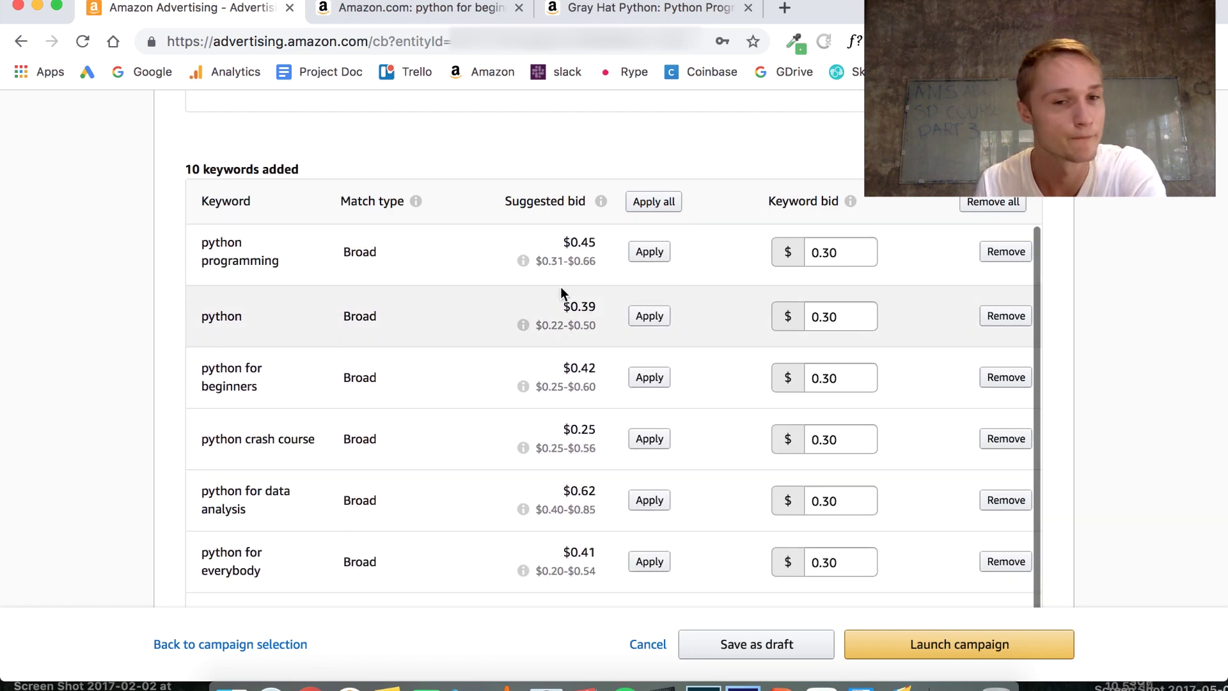
Examine the suggested bids across the added keywords, including the bid range explanation for "python data science handbook".
{"action": "scroll", "coordinate": [583, 325], "scroll_direction": "down", "scroll_amount": 2}
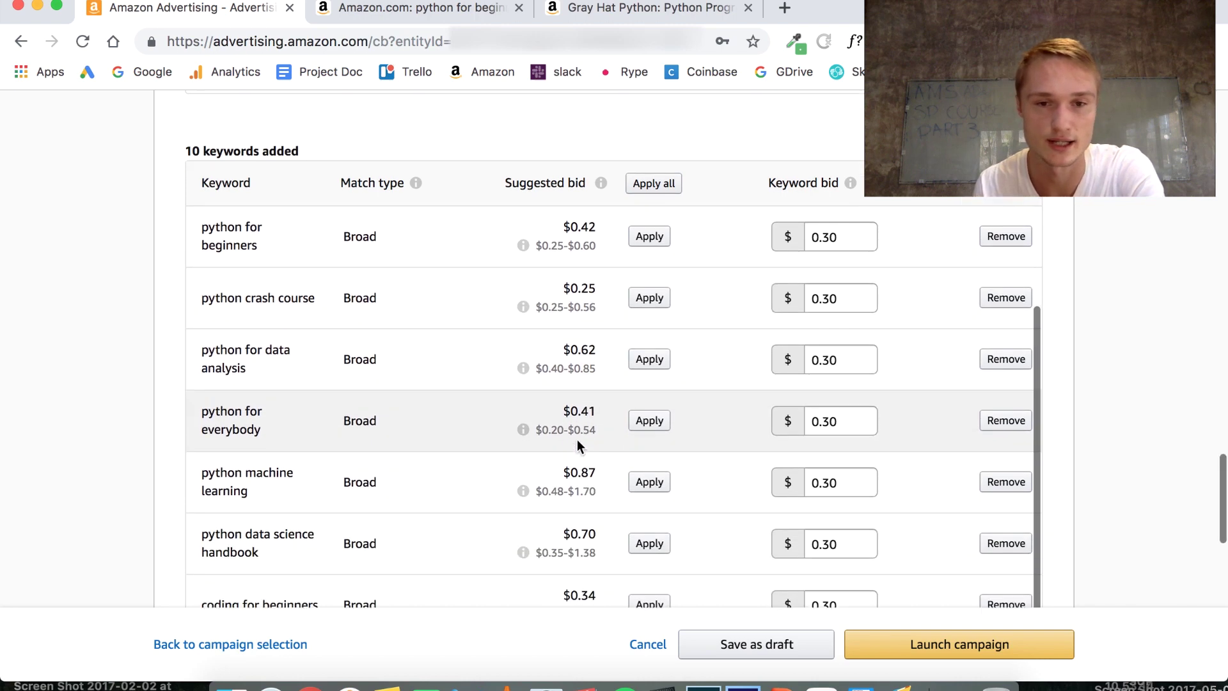
{"action": "scroll", "coordinate": [577, 442], "scroll_direction": "down", "scroll_amount": 2}
{"action": "left_click", "coordinate": [523, 455]}
{"action": "scroll", "coordinate": [529, 468], "scroll_direction": "up", "scroll_amount": 1}
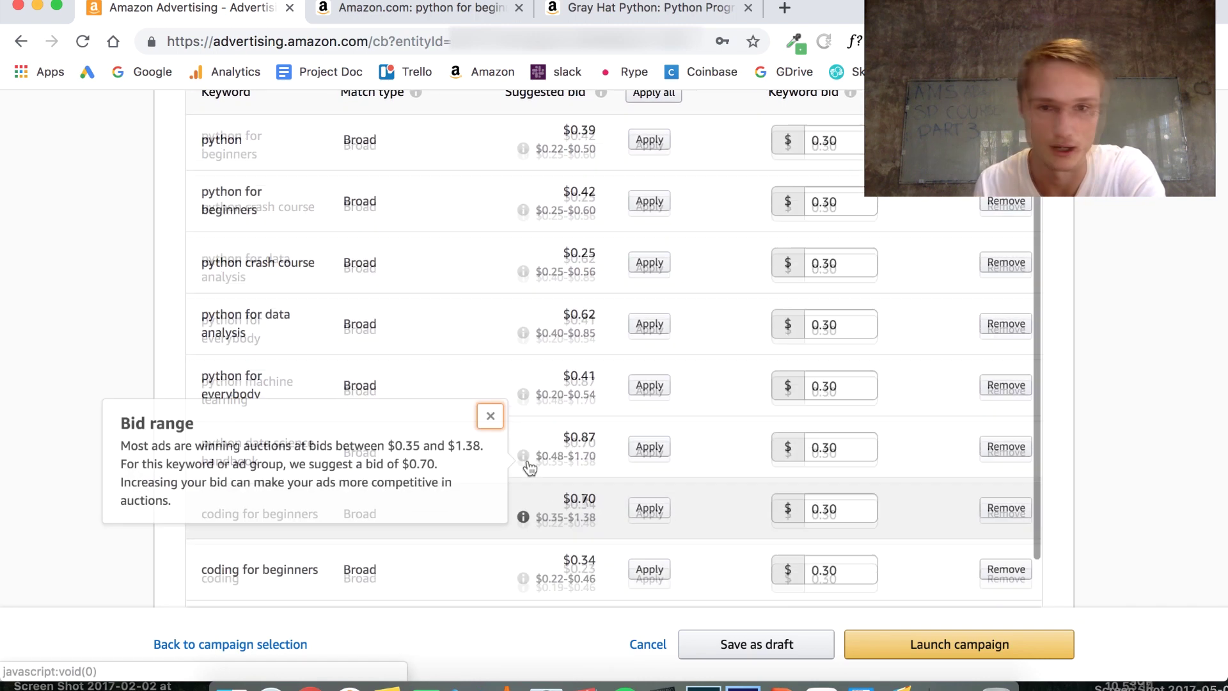
{"action": "scroll", "coordinate": [529, 468], "scroll_direction": "up", "scroll_amount": 2}
{"action": "scroll", "coordinate": [561, 428], "scroll_direction": "up", "scroll_amount": 3}
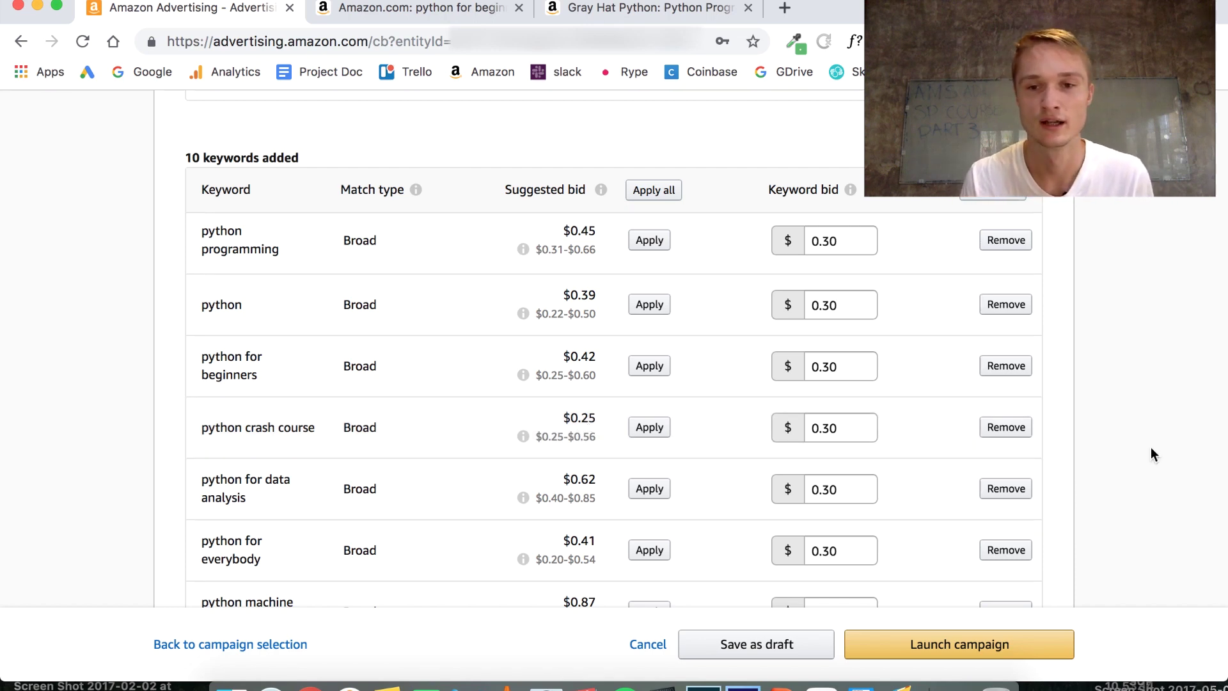
{"action": "scroll", "coordinate": [1145, 451], "scroll_direction": "down", "scroll_amount": 1}
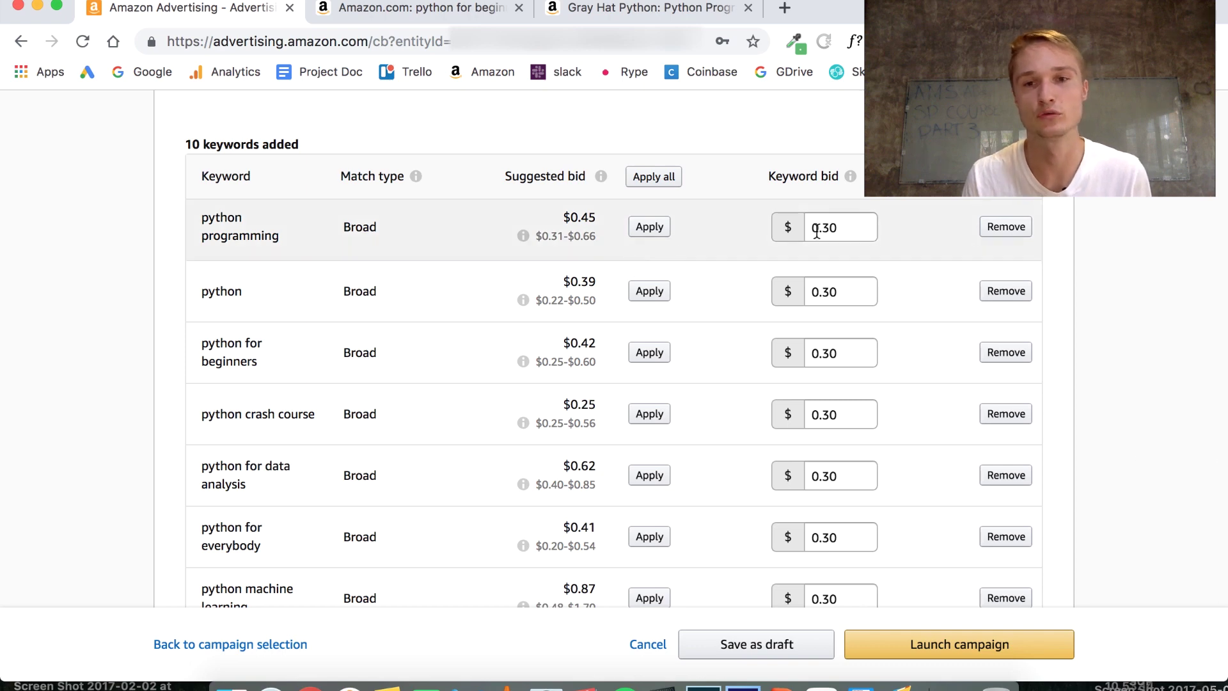
{"action": "scroll", "coordinate": [796, 243], "scroll_direction": "up", "scroll_amount": 2}
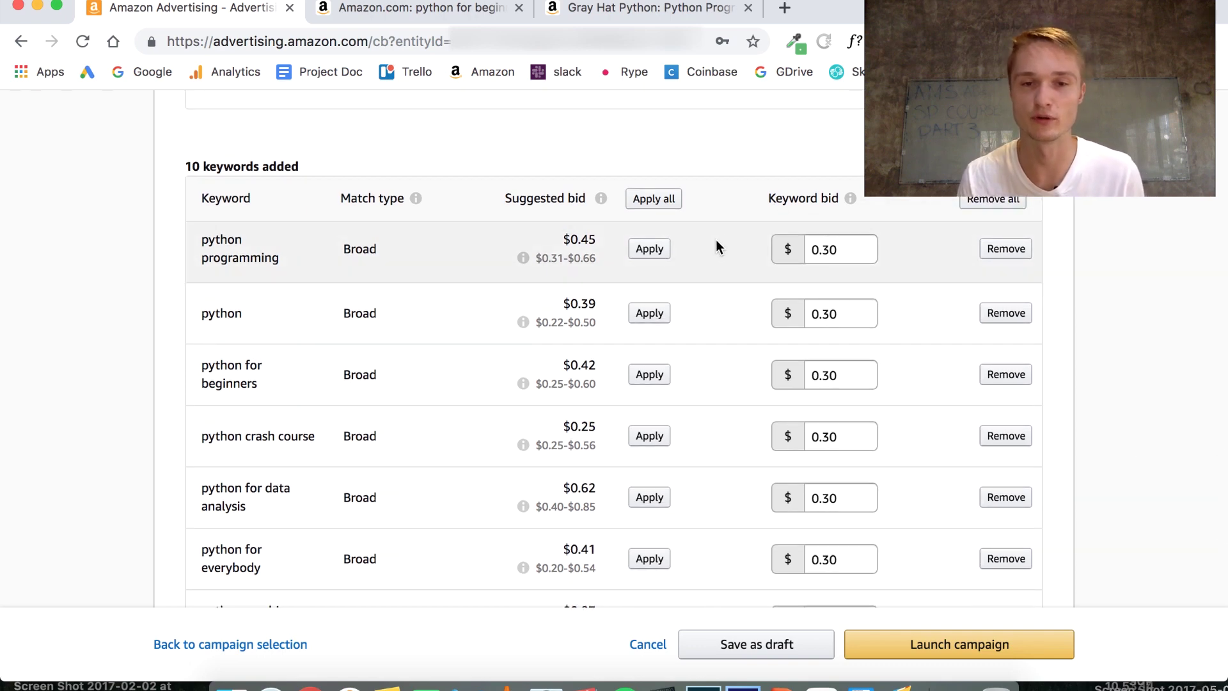
{"action": "scroll", "coordinate": [716, 242], "scroll_direction": "up", "scroll_amount": 1}
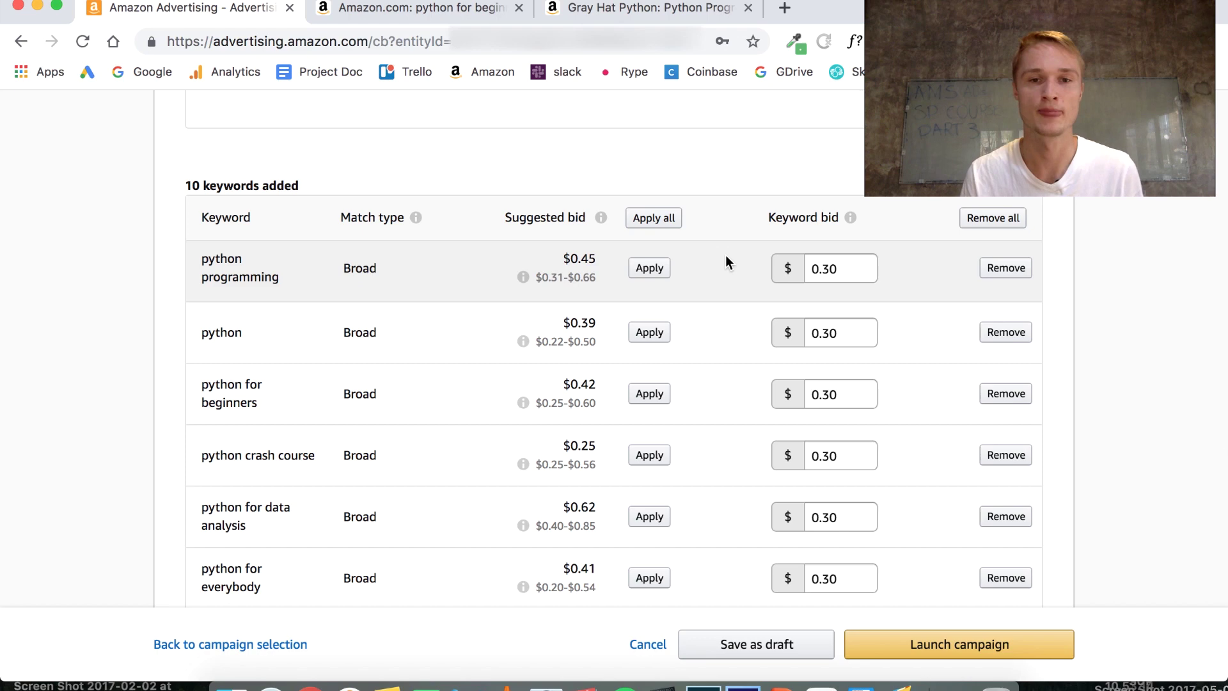
Examine the low and high ends of the suggested bid range for "python programming" in a magnified view.
{"action": "scroll", "coordinate": [725, 254], "scroll_direction": "down", "scroll_amount": 1}
{"action": "left_click_drag", "start_coordinate": [571, 256], "coordinate": [534, 273]}
{"action": "scroll", "coordinate": [579, 300], "scroll_direction": "down", "scroll_amount": 1}
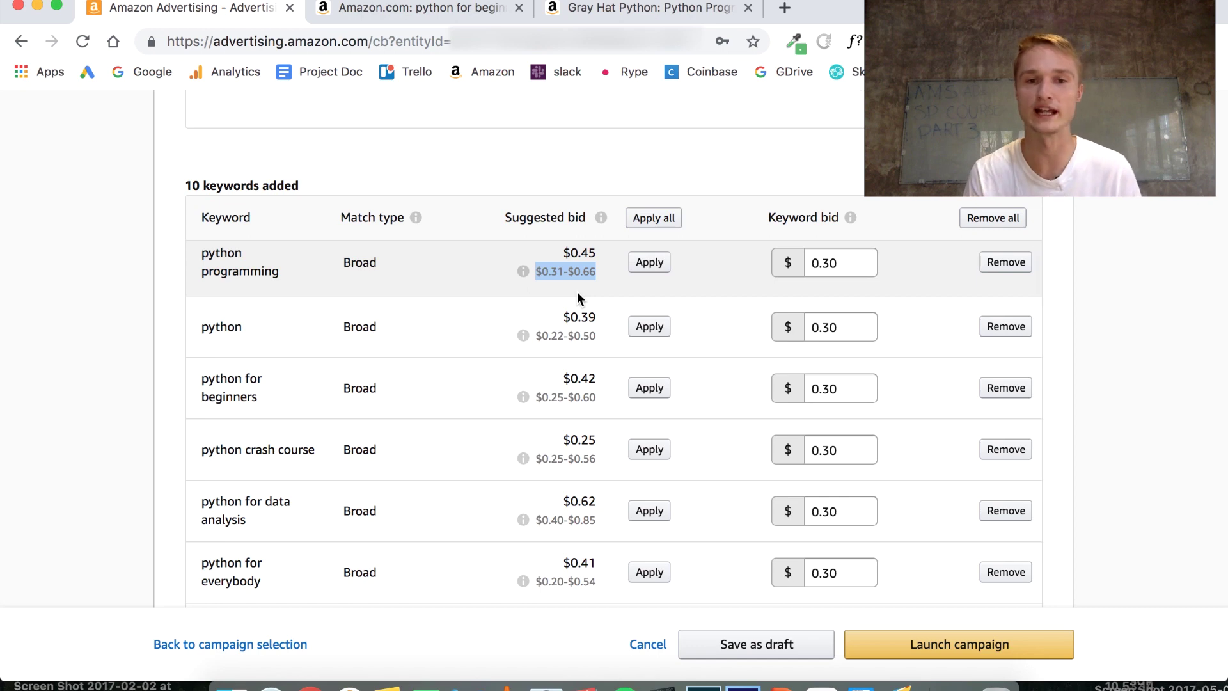
{"action": "left_click", "coordinate": [559, 275]}
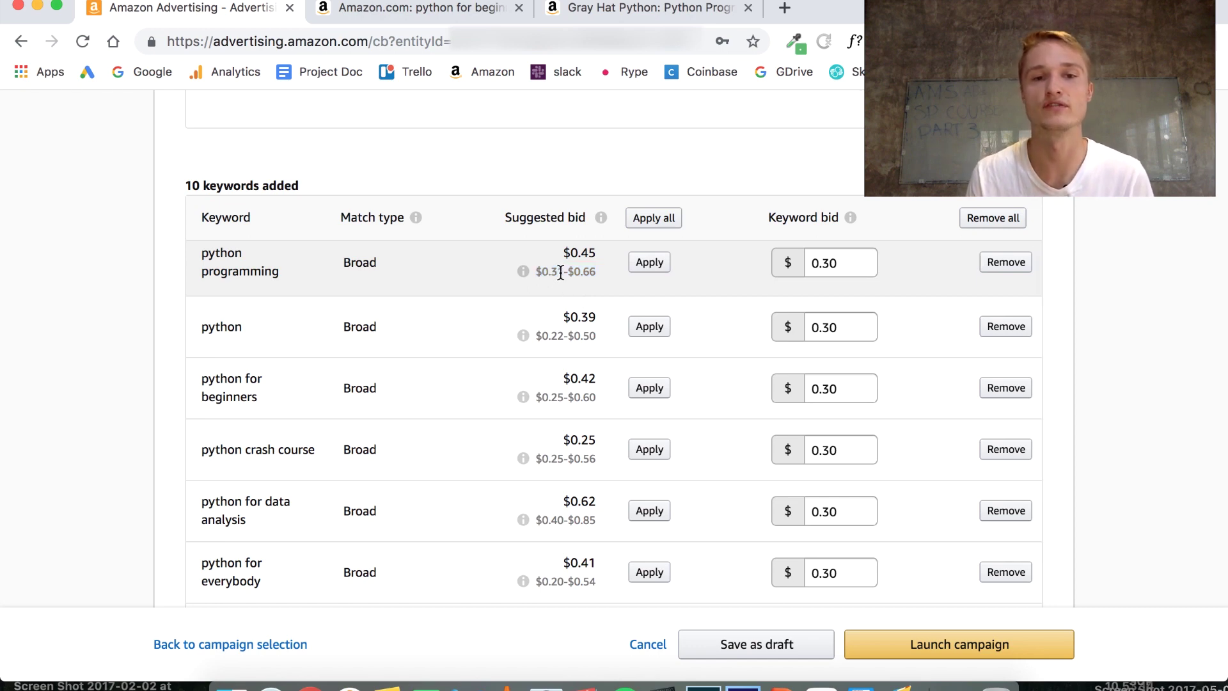
{"action": "left_click_drag", "start_coordinate": [563, 273], "coordinate": [542, 272]}
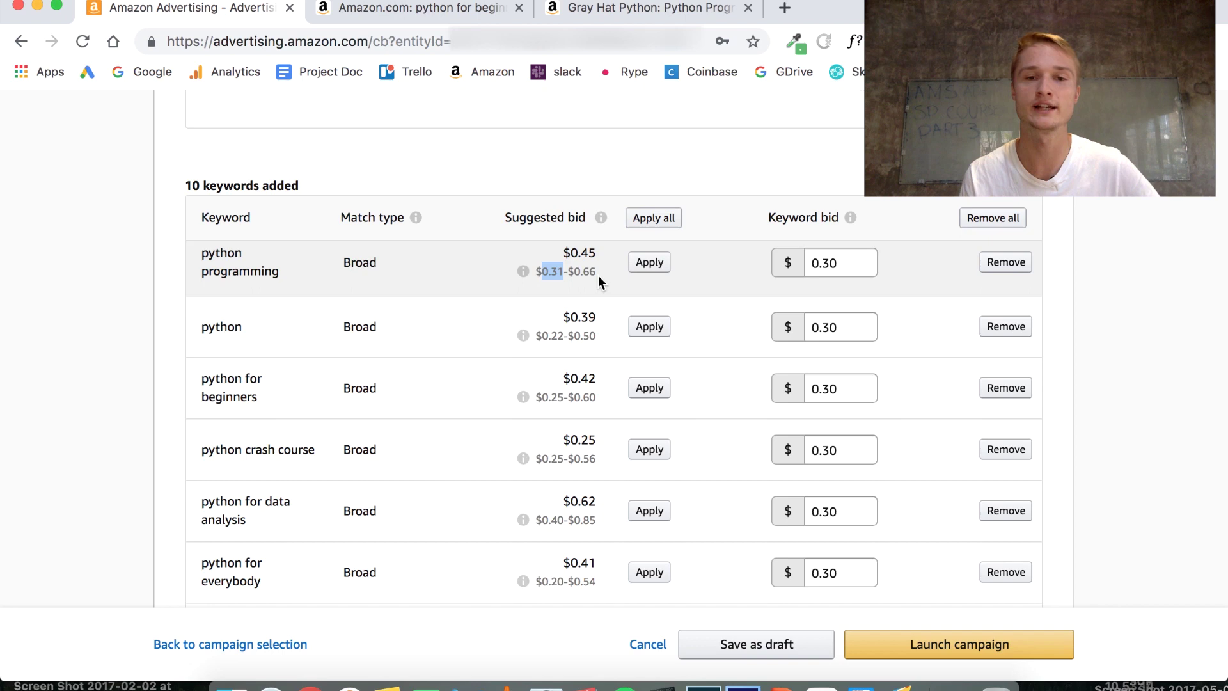
{"action": "scroll", "coordinate": [598, 275], "scroll_direction": "up", "scroll_amount": 1}
{"action": "double_click", "coordinate": [600, 285]}
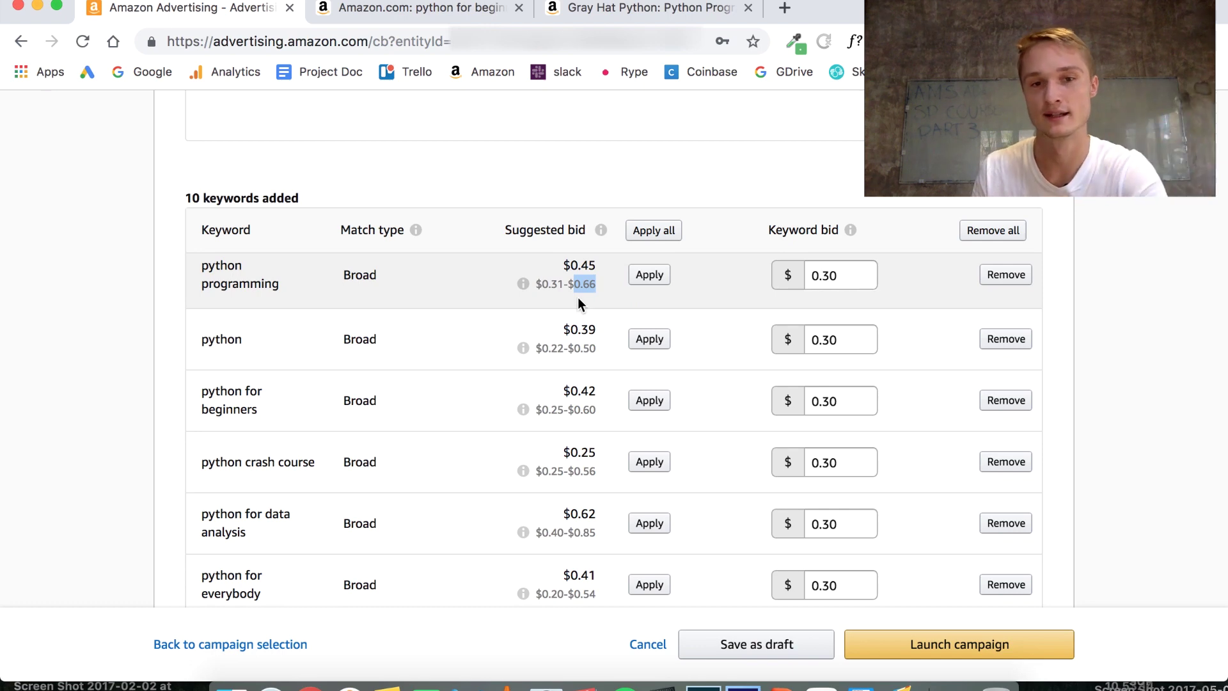
{"action": "scroll", "coordinate": [574, 268], "scroll_direction": "up", "scroll_amount": 5}
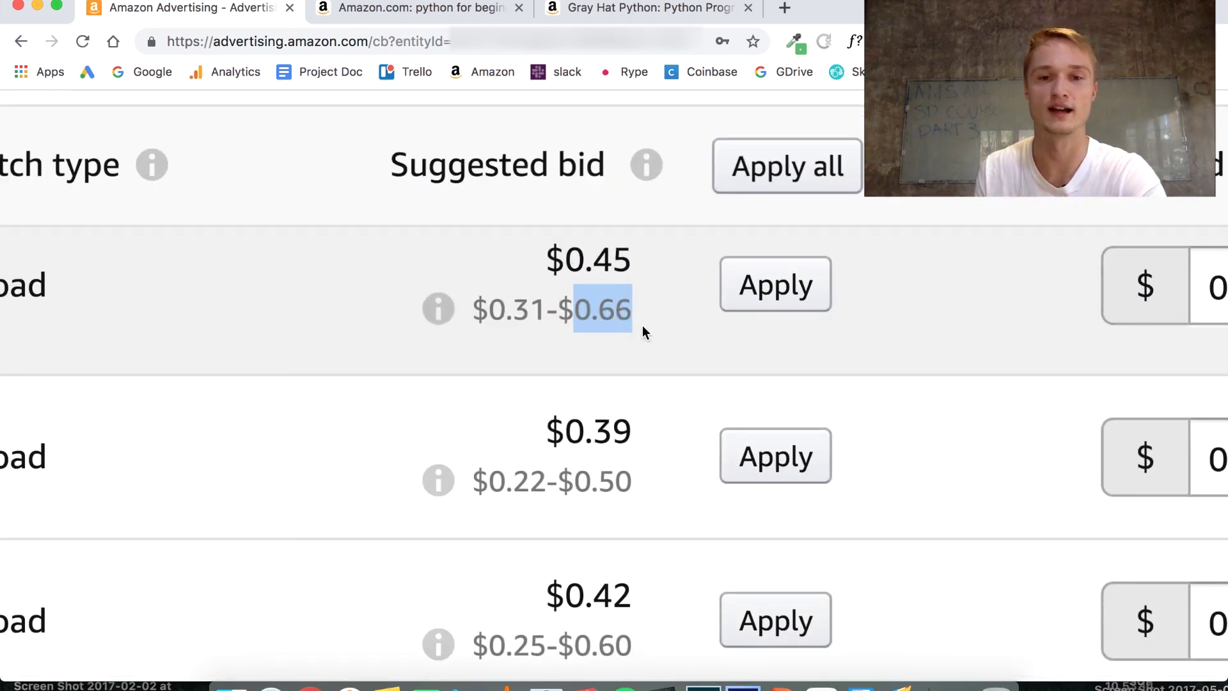
{"action": "left_click", "coordinate": [623, 318]}
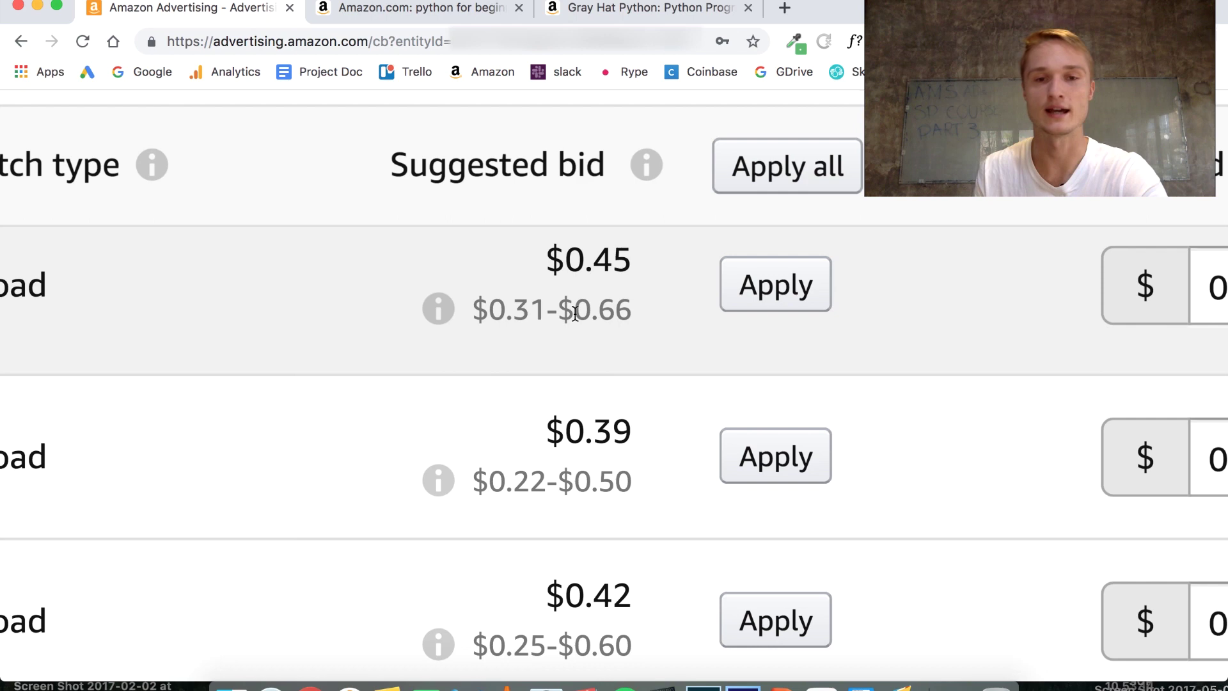
Restore the normal page size and compare the "python programming" suggested bid and range with its keyword bid.
{"action": "key", "text": "super+minus"}
{"action": "key", "text": "super+minus"}
{"action": "key", "text": "super+minus"}
{"action": "key", "text": "super+minus"}
{"action": "key", "text": "super+minus"}
{"action": "key", "text": "super+minus"}
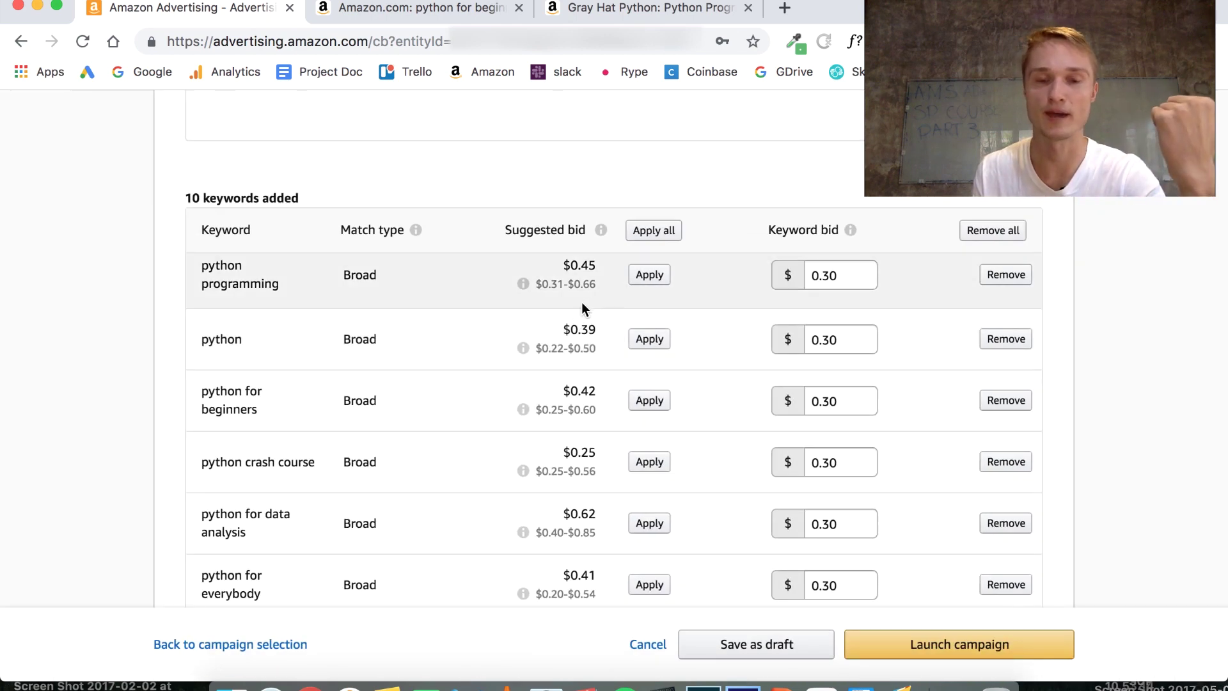
{"action": "scroll", "coordinate": [582, 304], "scroll_direction": "down", "scroll_amount": 1}
{"action": "scroll", "coordinate": [560, 252], "scroll_direction": "up", "scroll_amount": 1}
{"action": "mouse_move", "coordinate": [598, 254]}
{"action": "left_mouse_down"}
{"action": "mouse_move", "coordinate": [603, 278]}
{"action": "mouse_move", "coordinate": [613, 267]}
{"action": "left_mouse_up"}
{"action": "left_click", "coordinate": [596, 276]}
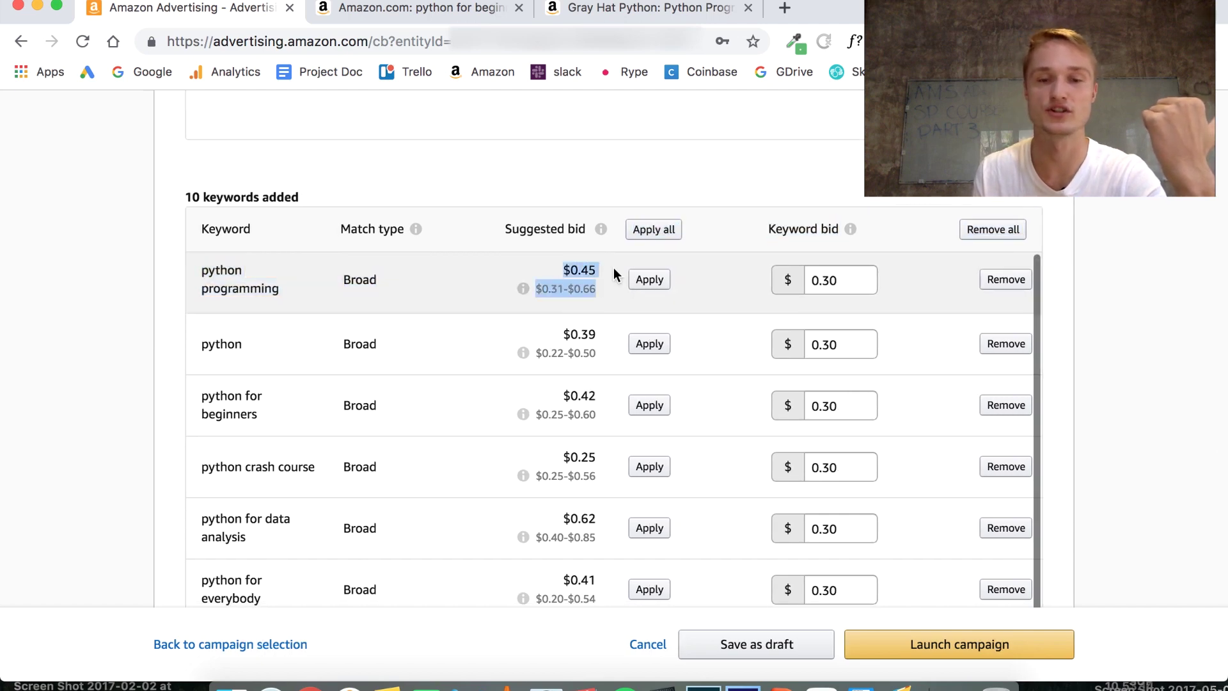
{"action": "left_click", "coordinate": [612, 268]}
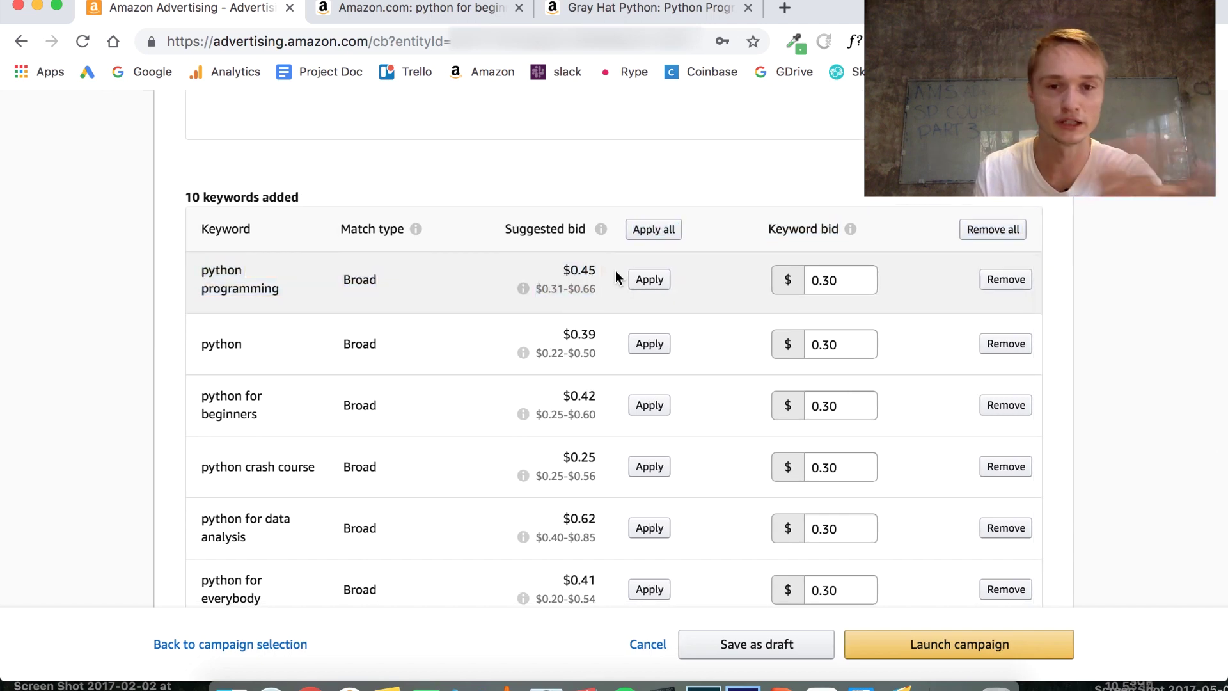
Apply the suggested bid individually to every added keyword from "coding" back up to "python", skipping "python programming".
{"action": "left_click", "coordinate": [837, 344]}
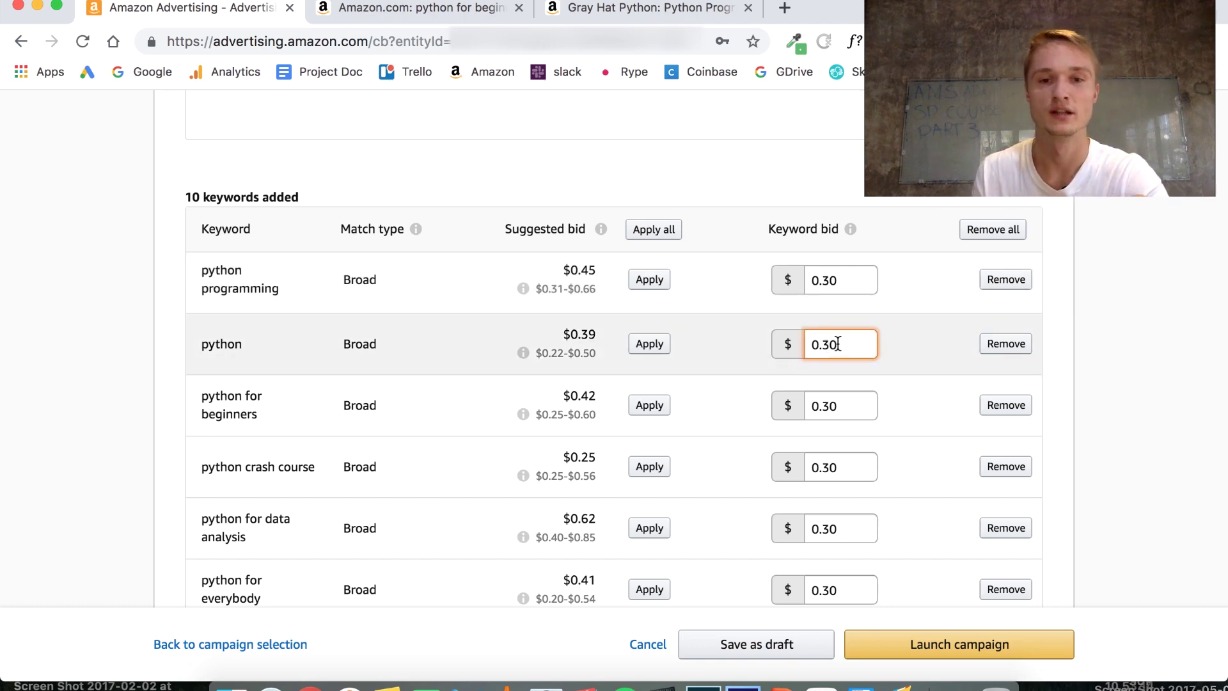
{"action": "scroll", "coordinate": [577, 438], "scroll_direction": "down", "scroll_amount": 3}
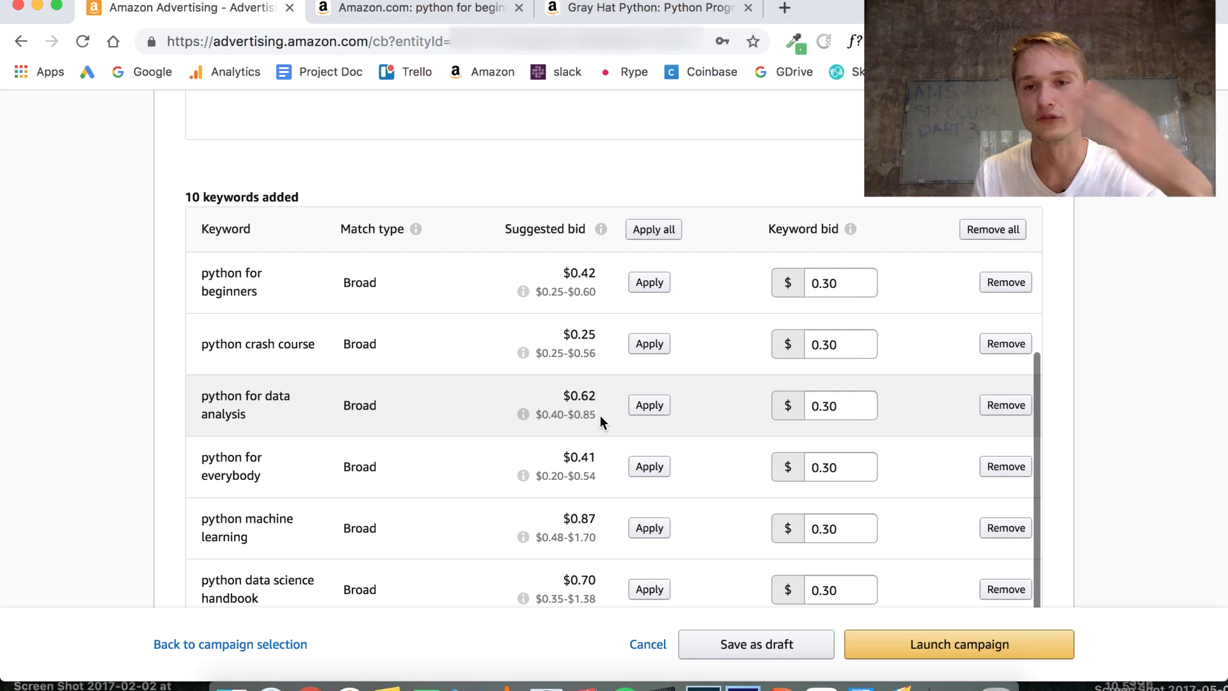
{"action": "scroll", "coordinate": [590, 542], "scroll_direction": "down", "scroll_amount": 2}
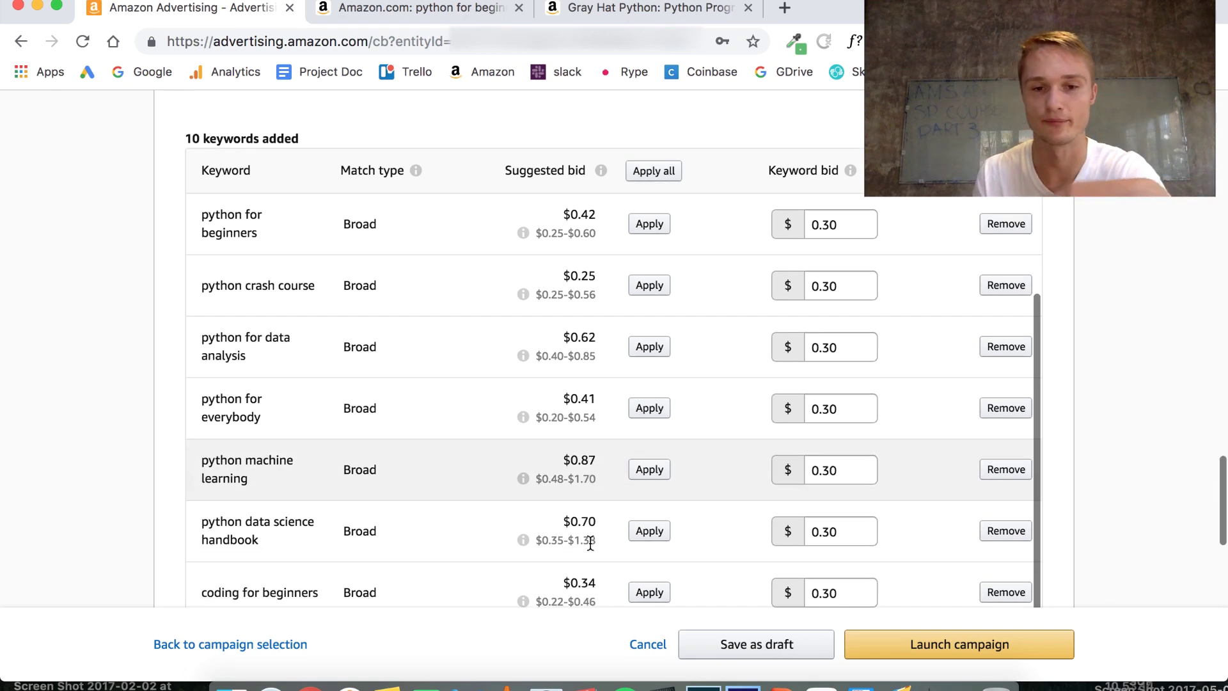
{"action": "scroll", "coordinate": [590, 542], "scroll_direction": "down", "scroll_amount": 3}
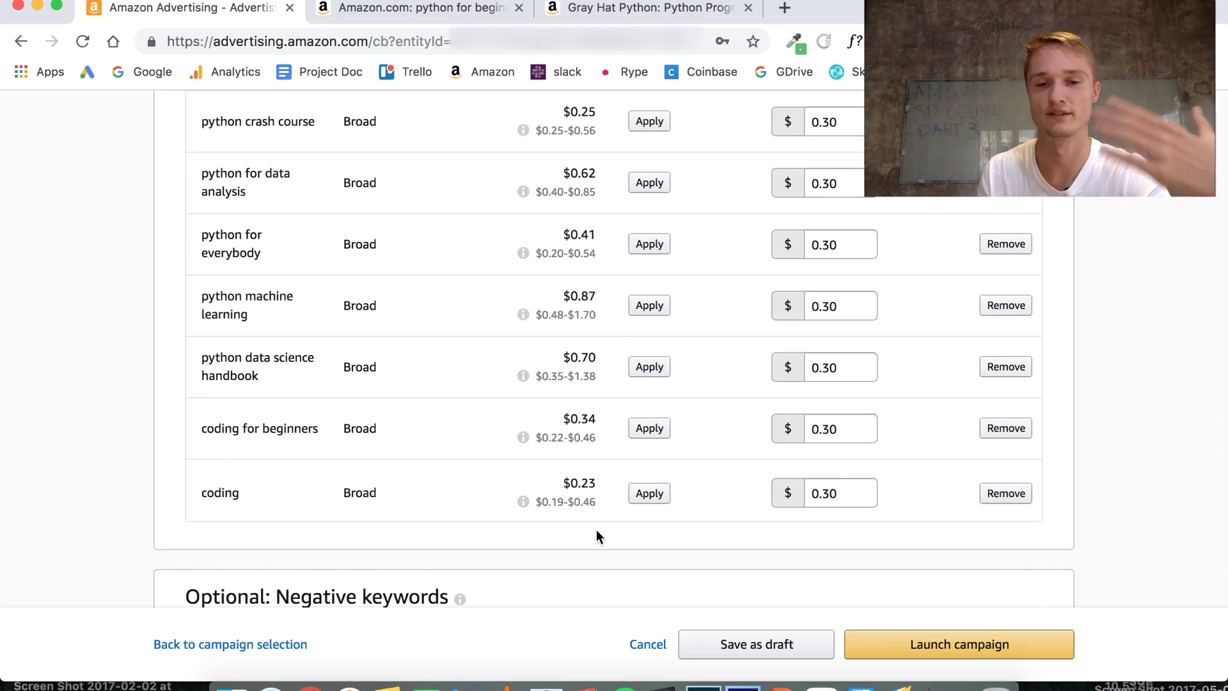
{"action": "left_click", "coordinate": [649, 493]}
{"action": "left_click", "coordinate": [651, 428]}
{"action": "left_click", "coordinate": [652, 366]}
{"action": "left_click", "coordinate": [653, 305]}
{"action": "left_click", "coordinate": [654, 243]}
{"action": "scroll", "coordinate": [661, 288], "scroll_direction": "up", "scroll_amount": 1}
{"action": "left_click", "coordinate": [663, 259]}
{"action": "scroll", "coordinate": [661, 257], "scroll_direction": "up", "scroll_amount": 1}
{"action": "left_click", "coordinate": [653, 241]}
{"action": "left_click", "coordinate": [643, 177]}
{"action": "left_click", "coordinate": [650, 115]}
{"action": "scroll", "coordinate": [668, 191], "scroll_direction": "up", "scroll_amount": 1}
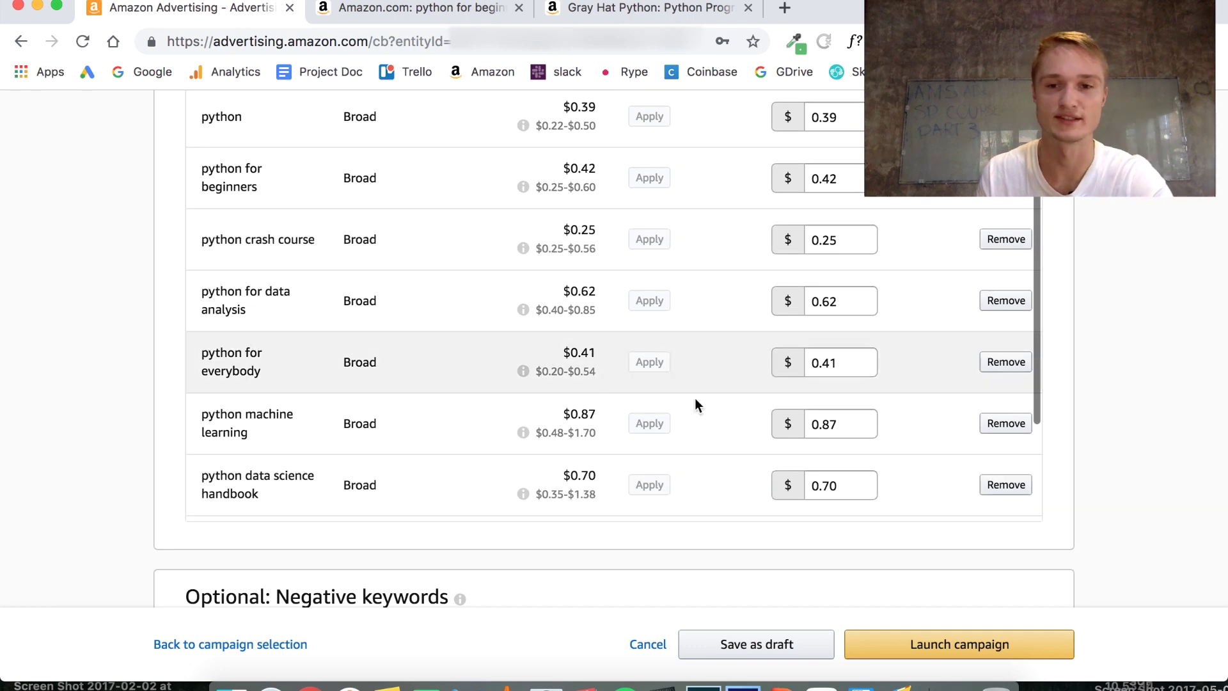
Set the keyword bid for "python machine learning" to $0.48.
{"action": "left_click_drag", "start_coordinate": [857, 428], "coordinate": [739, 425]}
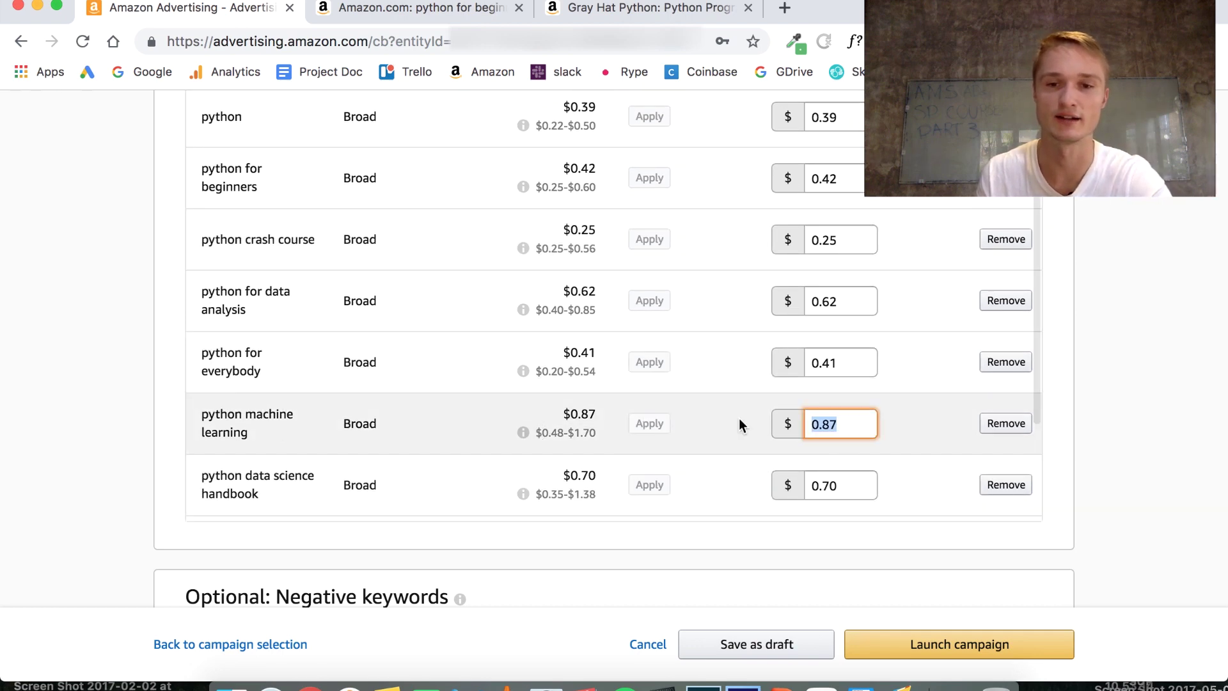
{"action": "type", "text": "0.48"}
{"action": "left_click", "coordinate": [1110, 396]}
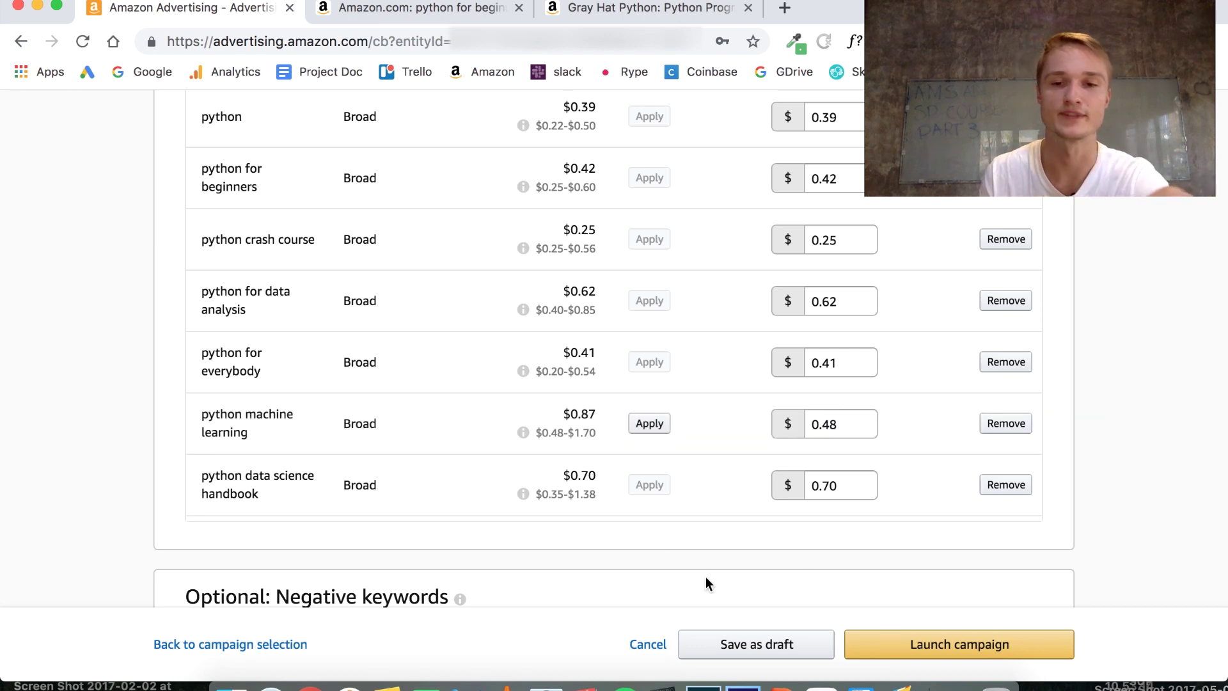
Review the keyword bids and the optional negative keywords section of the campaign form.
{"action": "scroll", "coordinate": [685, 488], "scroll_direction": "down", "scroll_amount": 3}
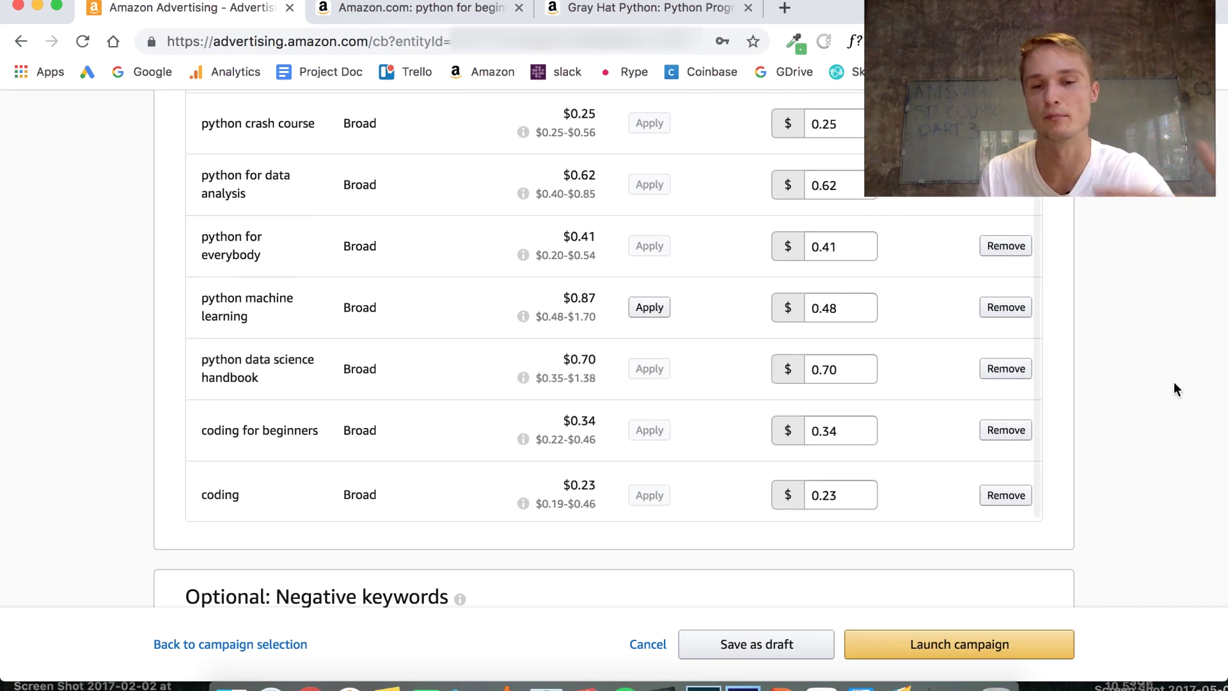
{"action": "scroll", "coordinate": [1149, 403], "scroll_direction": "down", "scroll_amount": 5}
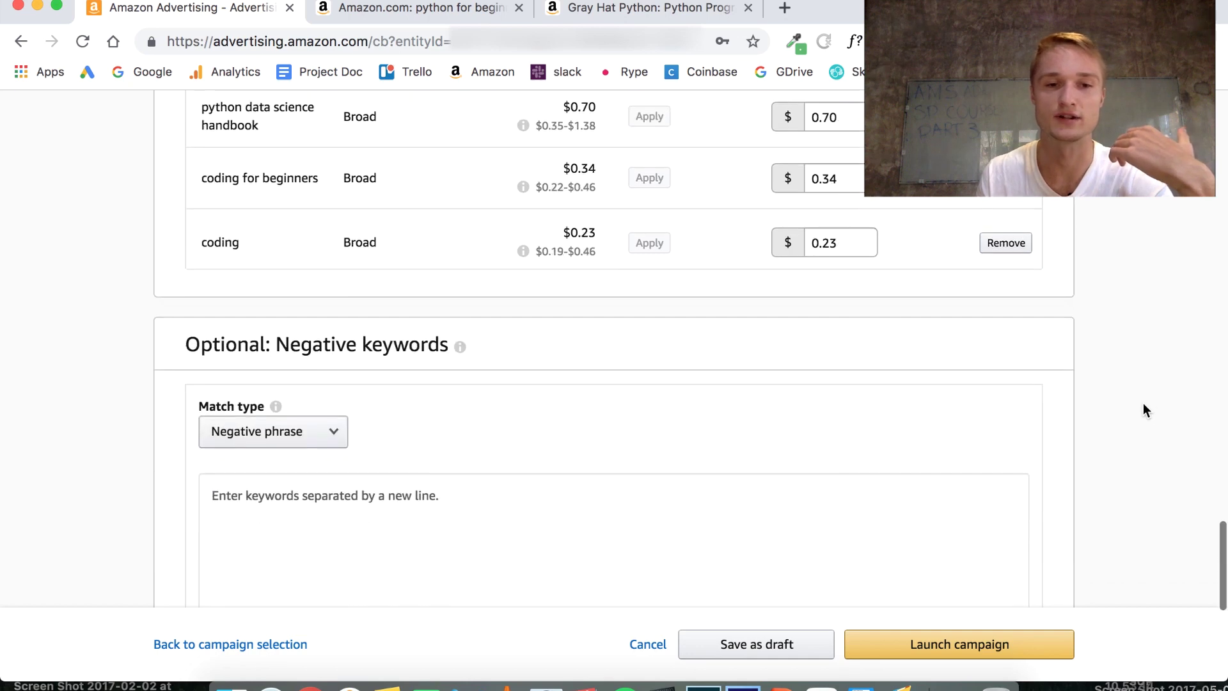
{"action": "scroll", "coordinate": [1142, 407], "scroll_direction": "down", "scroll_amount": 5}
{"action": "scroll", "coordinate": [444, 302], "scroll_direction": "up", "scroll_amount": 2}
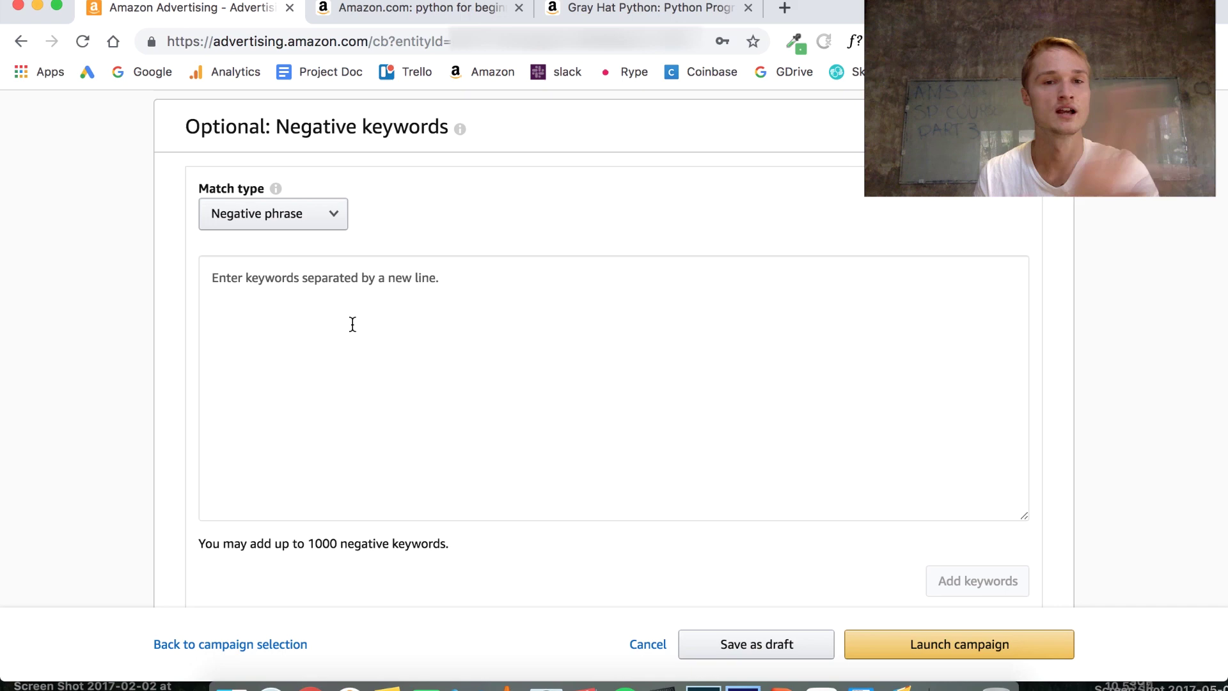
{"action": "scroll", "coordinate": [352, 324], "scroll_direction": "up", "scroll_amount": 10}
{"action": "scroll", "coordinate": [351, 323], "scroll_direction": "down", "scroll_amount": 1}
{"action": "scroll", "coordinate": [351, 324], "scroll_direction": "up", "scroll_amount": 1}
{"action": "scroll", "coordinate": [493, 256], "scroll_direction": "up", "scroll_amount": 5}
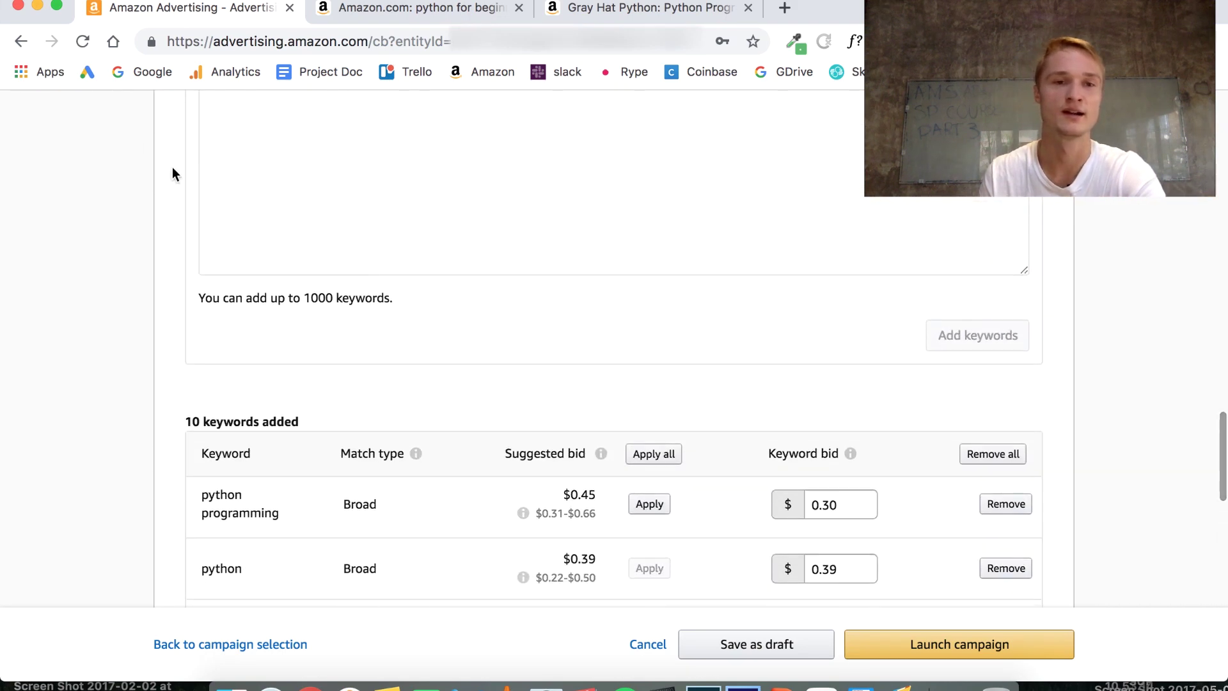
Enter "python" in the negative keywords box with the Negative phrase match type.
{"action": "scroll", "coordinate": [282, 388], "scroll_direction": "down", "scroll_amount": 6}
{"action": "scroll", "coordinate": [284, 394], "scroll_direction": "down", "scroll_amount": 8}
{"action": "left_click", "coordinate": [293, 431]}
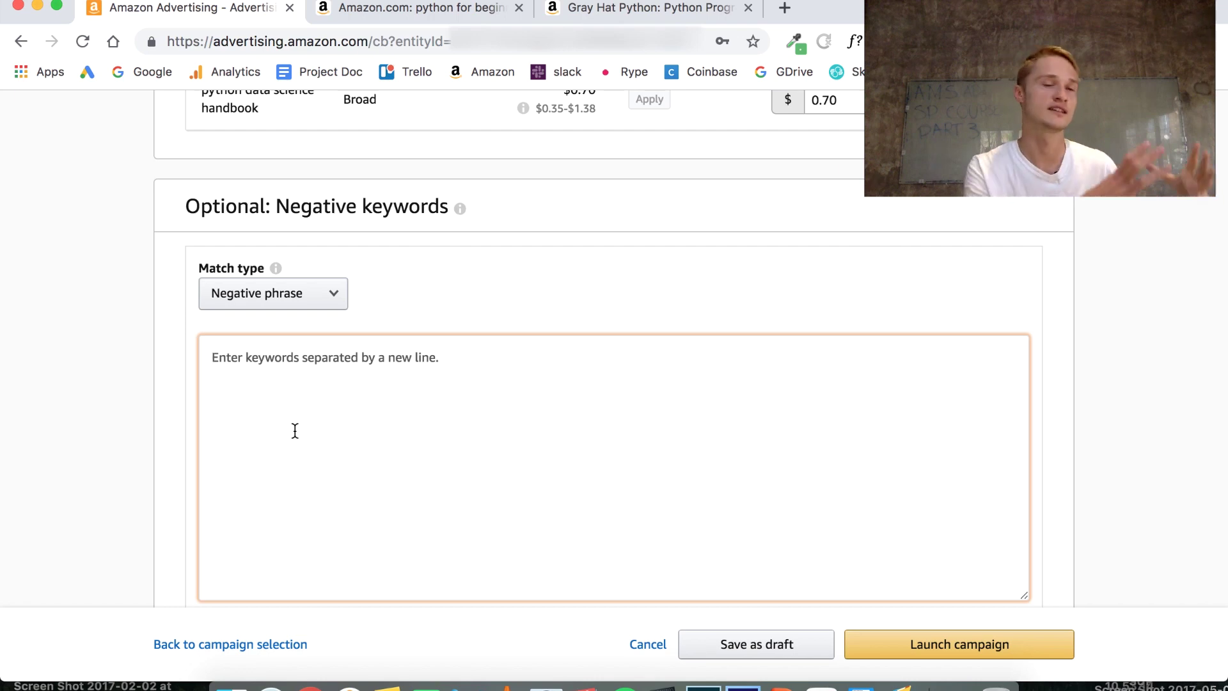
{"action": "type", "text": "pyth"}
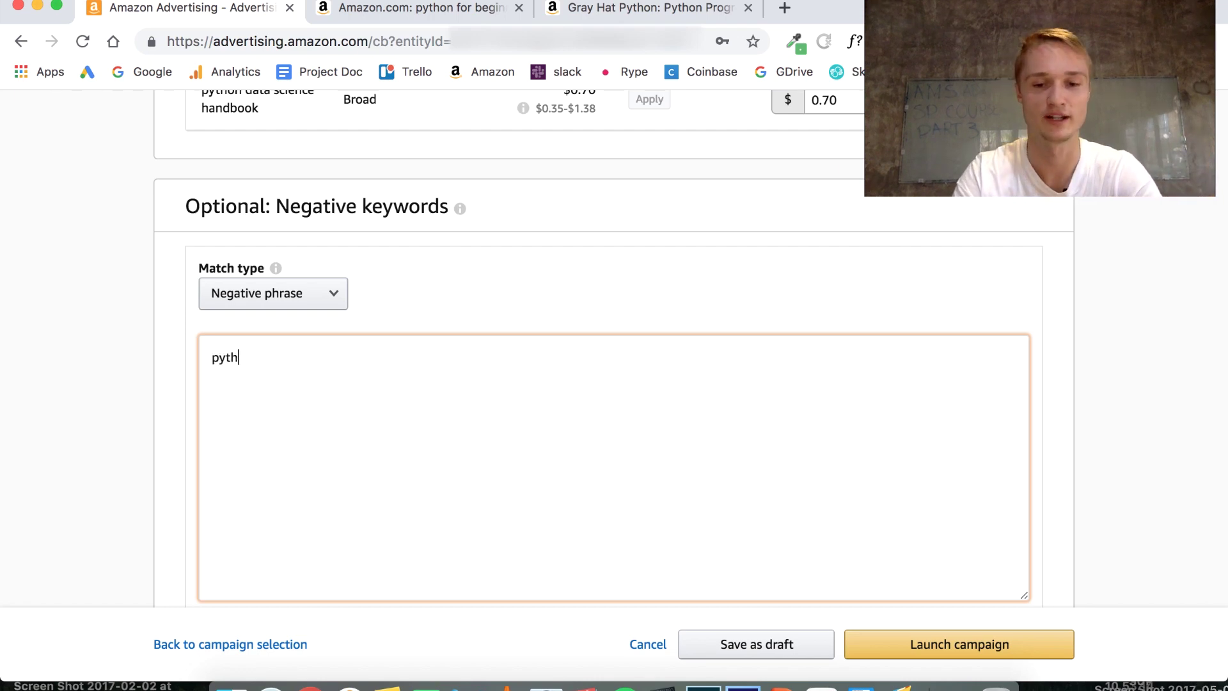
{"action": "type", "text": "on"}
Look over the keyword bids once more, launch the campaign without adding negative keywords, and review the campaign summary.
{"action": "scroll", "coordinate": [269, 462], "scroll_direction": "down", "scroll_amount": 3}
{"action": "scroll", "coordinate": [282, 460], "scroll_direction": "down", "scroll_amount": 4}
{"action": "scroll", "coordinate": [324, 269], "scroll_direction": "up", "scroll_amount": 12}
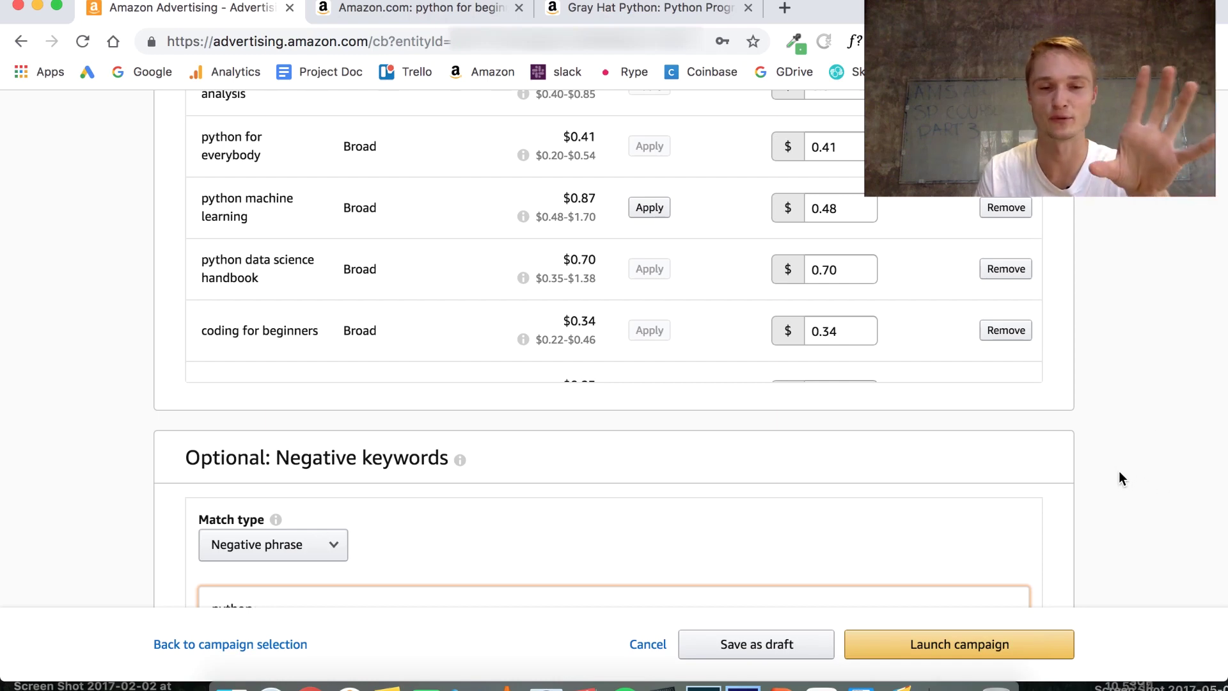
{"action": "scroll", "coordinate": [1118, 471], "scroll_direction": "down", "scroll_amount": 1}
{"action": "scroll", "coordinate": [275, 298], "scroll_direction": "up", "scroll_amount": 4}
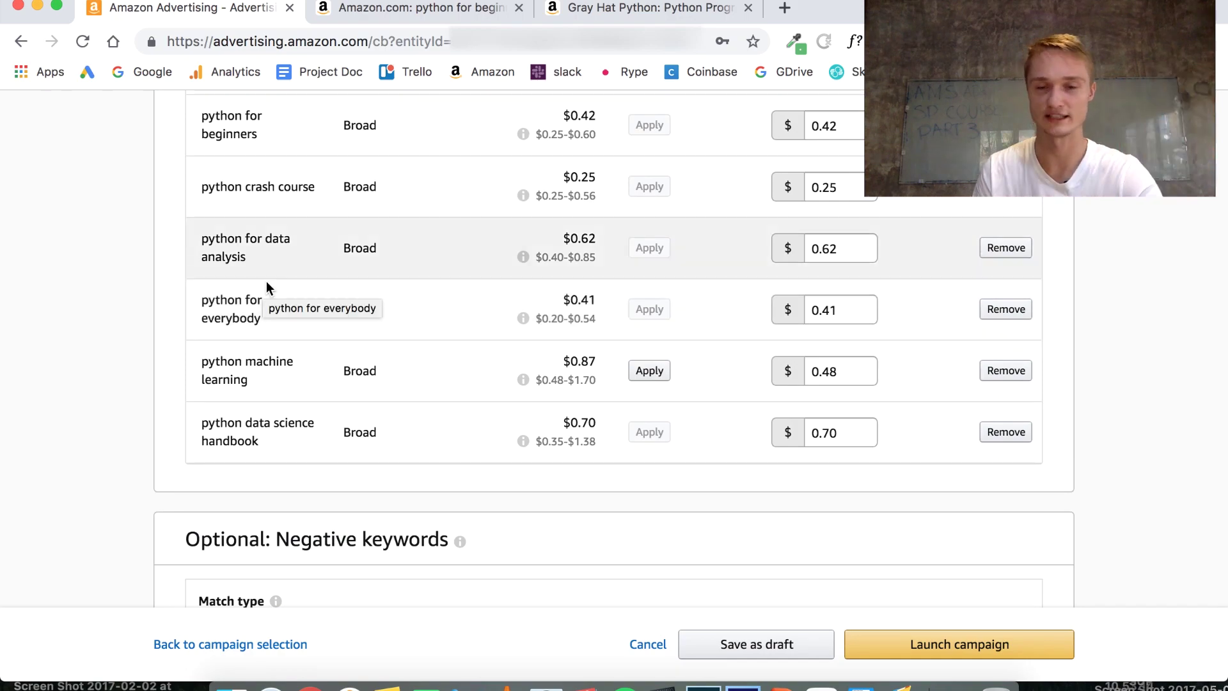
{"action": "scroll", "coordinate": [1121, 459], "scroll_direction": "down", "scroll_amount": 10}
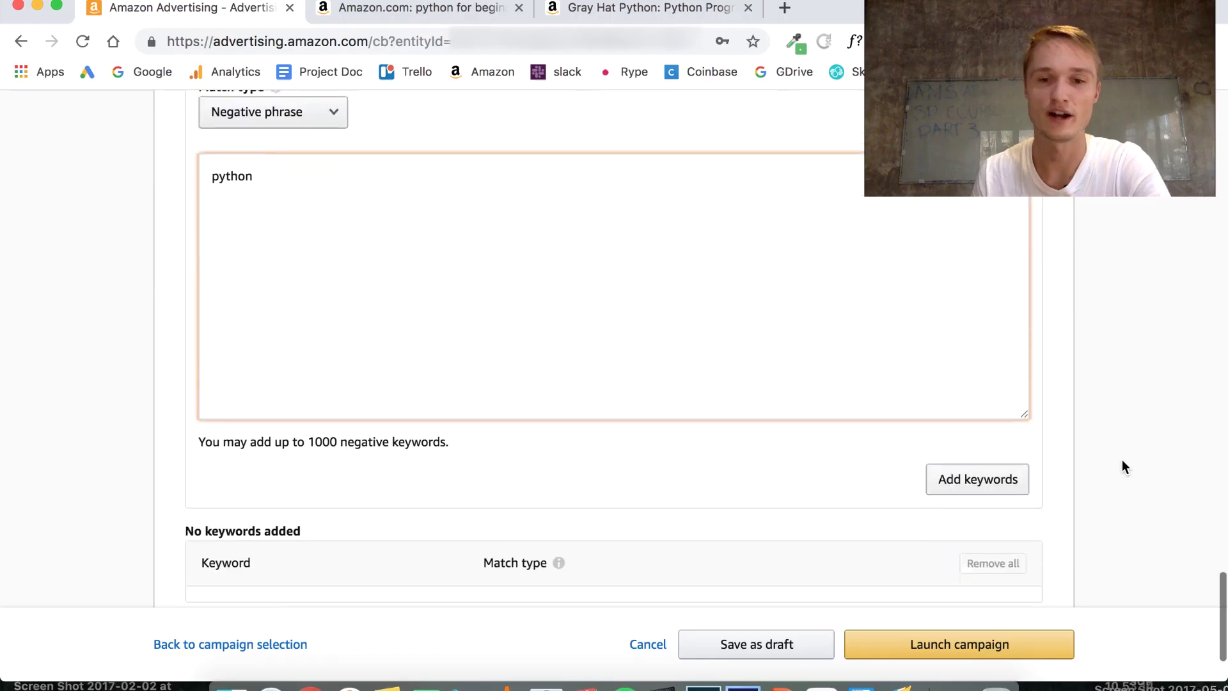
{"action": "scroll", "coordinate": [1124, 482], "scroll_direction": "down", "scroll_amount": 2}
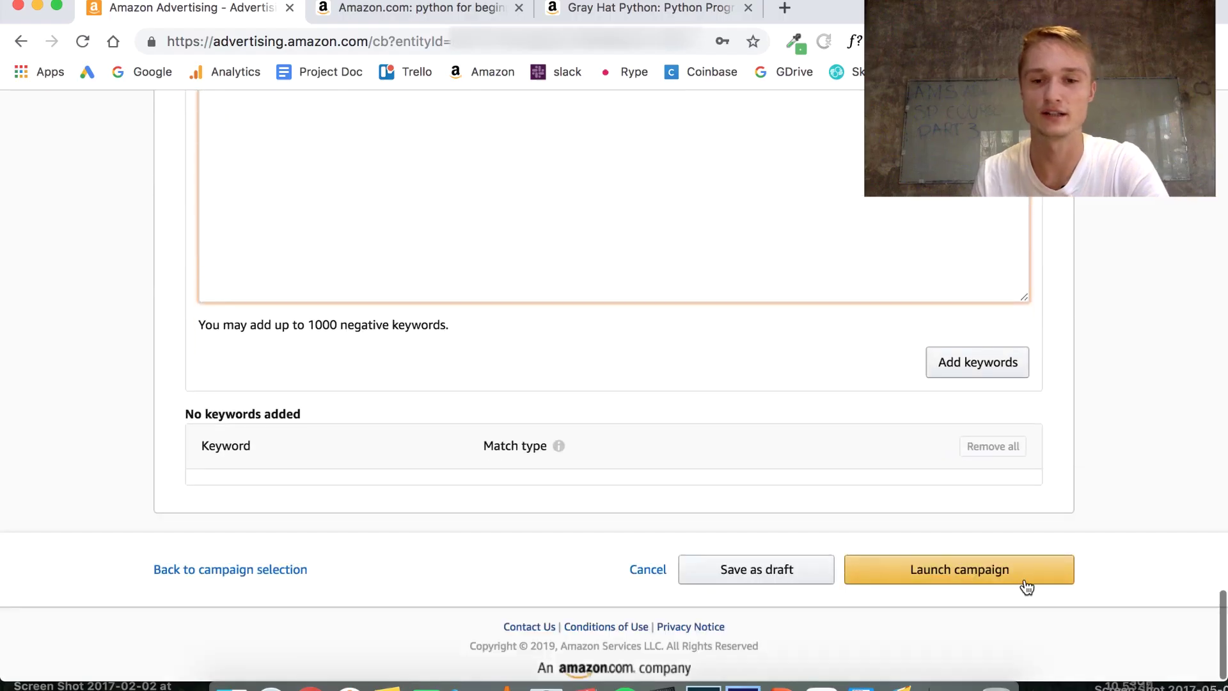
{"action": "left_click", "coordinate": [943, 579]}
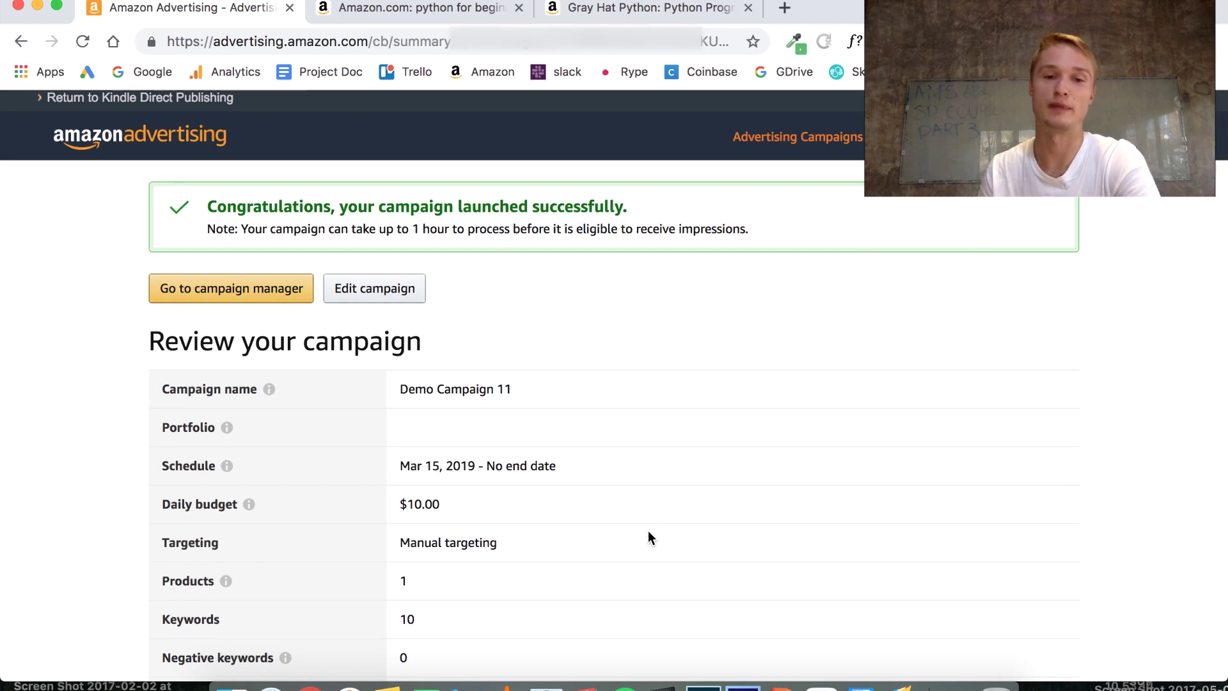
{"action": "scroll", "coordinate": [604, 495], "scroll_direction": "down", "scroll_amount": 3}
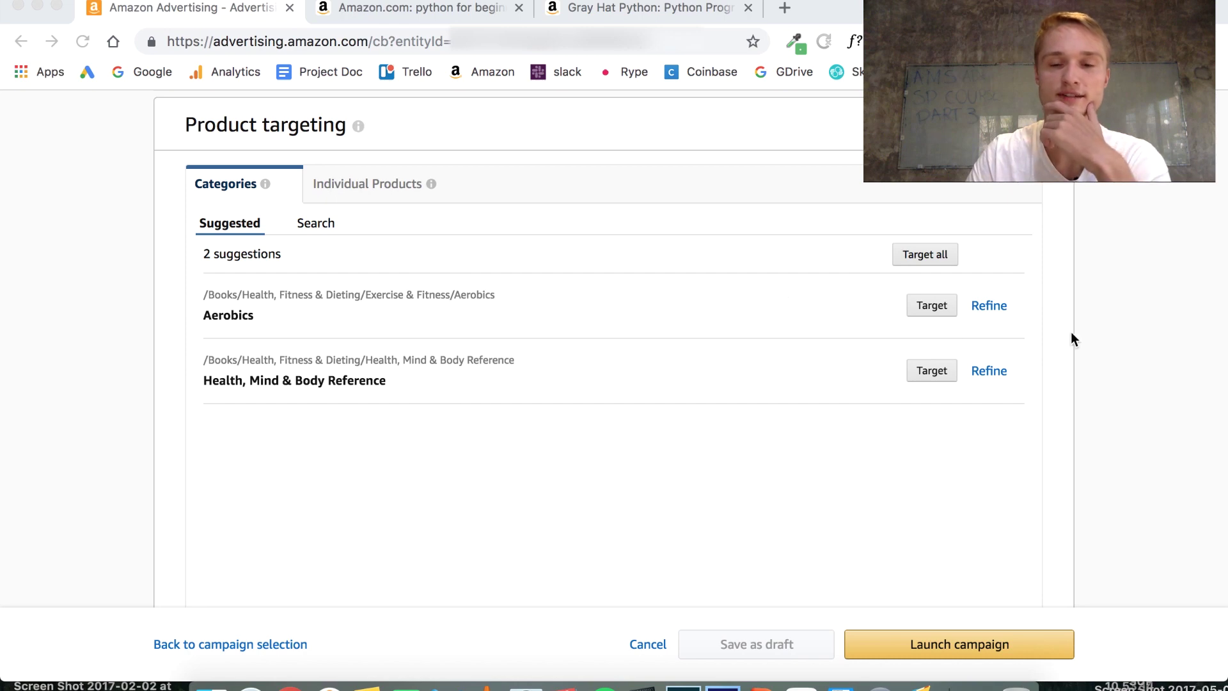
Target all suggested categories, Aerobics and Health, Mind & Body Reference, in the new campaign's product targeting.
{"action": "left_click", "coordinate": [924, 254]}
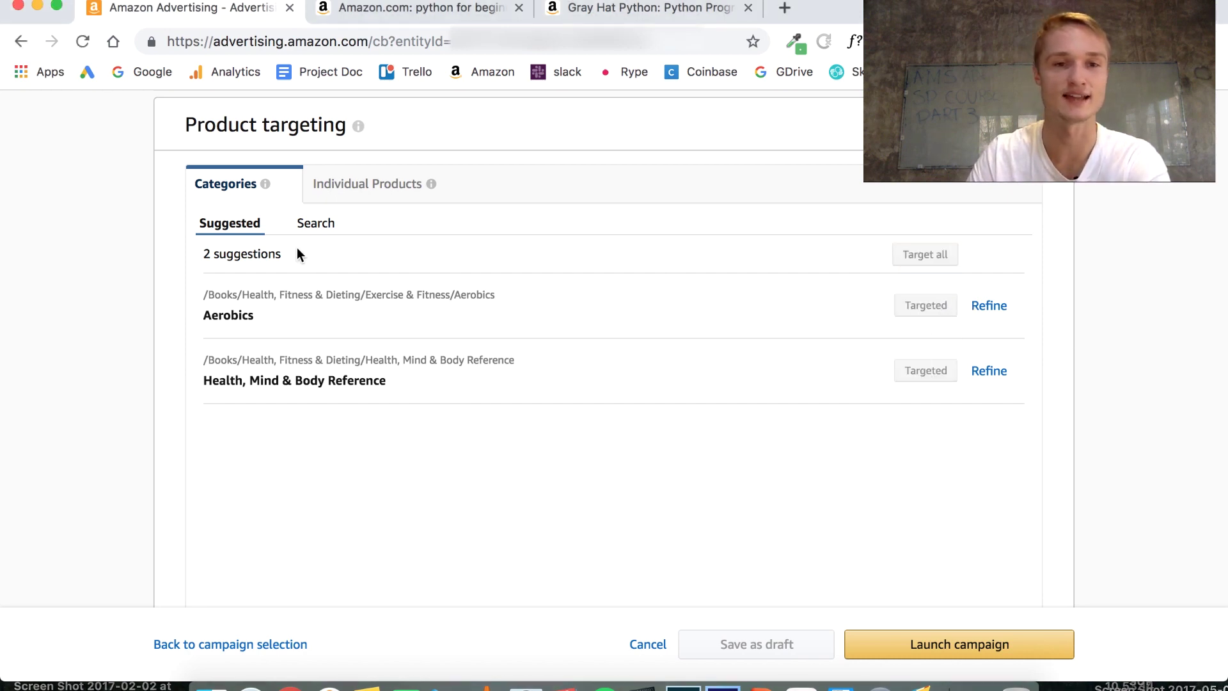
Search the targetable categories for "fitness".
{"action": "left_click", "coordinate": [309, 232]}
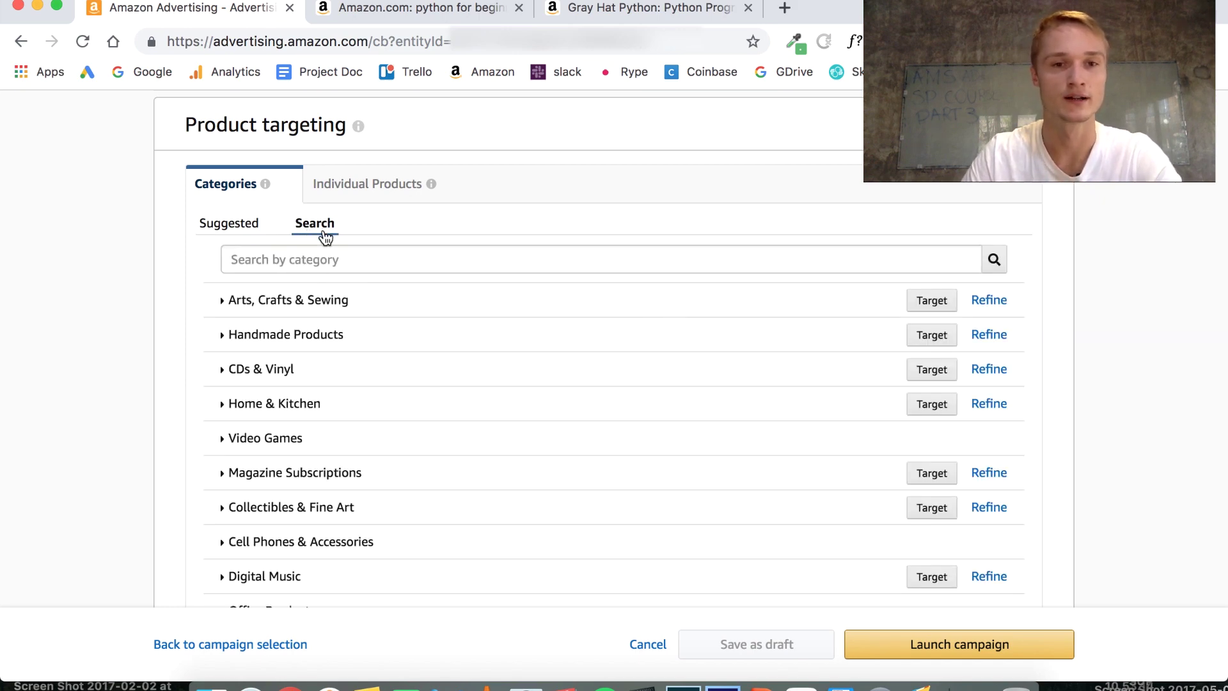
{"action": "scroll", "coordinate": [416, 321], "scroll_direction": "down", "scroll_amount": 1}
{"action": "scroll", "coordinate": [415, 321], "scroll_direction": "up", "scroll_amount": 1}
{"action": "left_click", "coordinate": [291, 260]}
{"action": "type", "text": "fitness"}
{"action": "scroll", "coordinate": [481, 368], "scroll_direction": "down", "scroll_amount": 2}
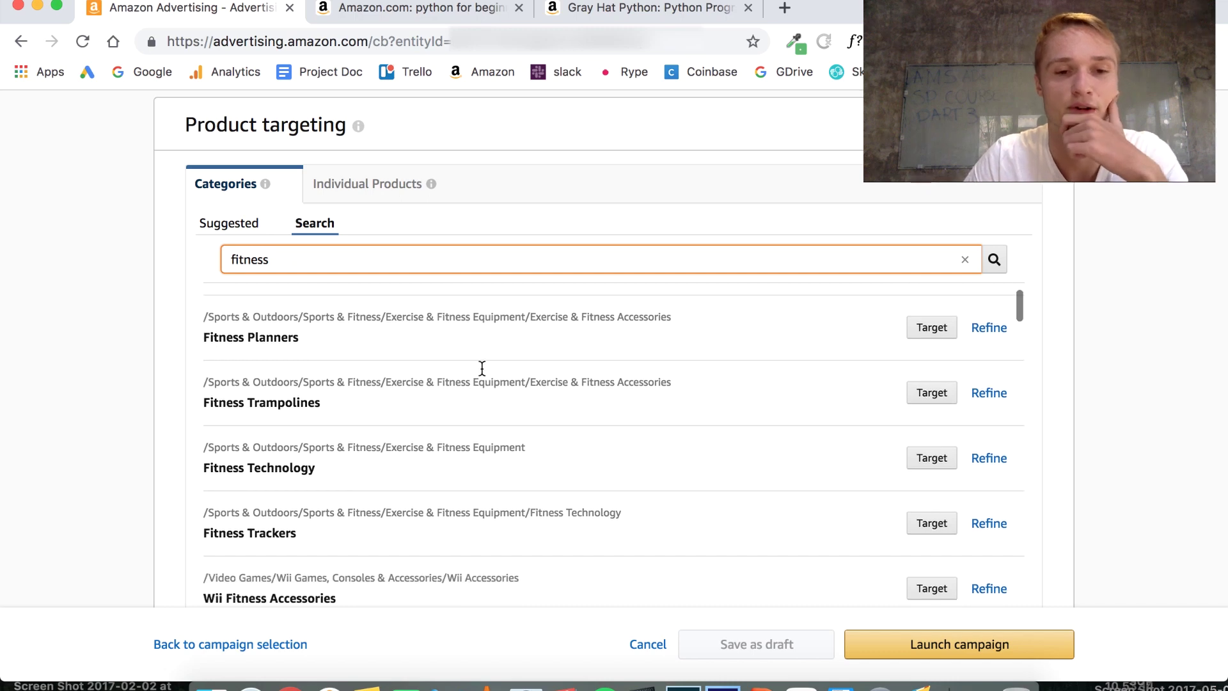
Target the Fitness & Activity Monitors, Fitness Planners and Fitness Trampolines categories from the fitness results.
{"action": "scroll", "coordinate": [482, 409], "scroll_direction": "down", "scroll_amount": 4}
{"action": "left_click", "coordinate": [932, 315]}
{"action": "left_click", "coordinate": [943, 391]}
{"action": "left_click", "coordinate": [931, 446]}
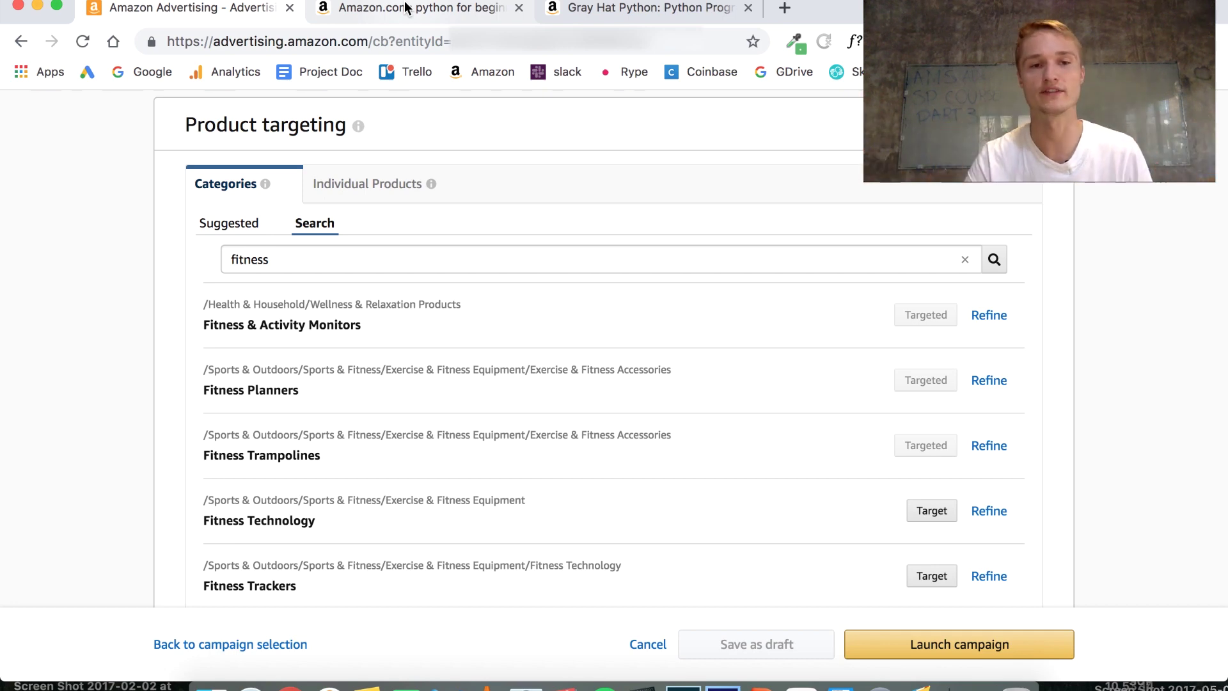
Search the individual products available for targeting for "fitness".
{"action": "left_click", "coordinate": [374, 186]}
{"action": "left_click", "coordinate": [351, 232]}
{"action": "type", "text": "fitness"}
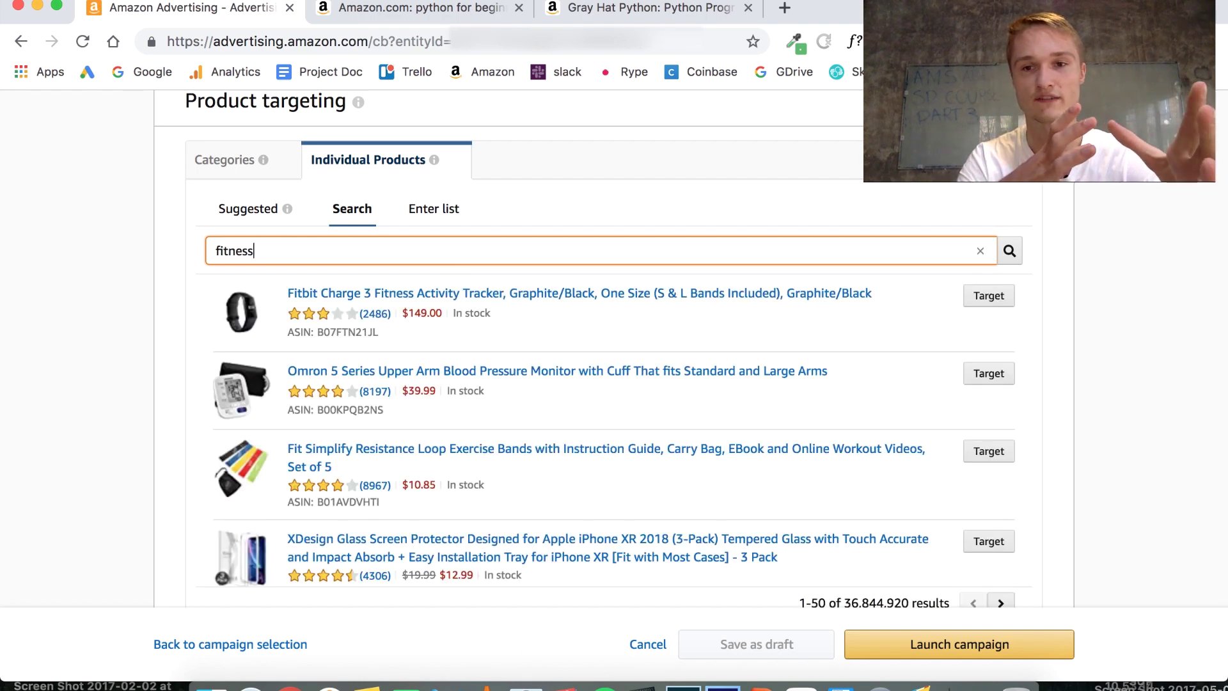
Look through the individual fitness products to judge how relevant they are as targets.
{"action": "scroll", "coordinate": [476, 289], "scroll_direction": "down", "scroll_amount": 4}
{"action": "scroll", "coordinate": [476, 289], "scroll_direction": "up", "scroll_amount": 3}
{"action": "scroll", "coordinate": [1202, 403], "scroll_direction": "up", "scroll_amount": 5}
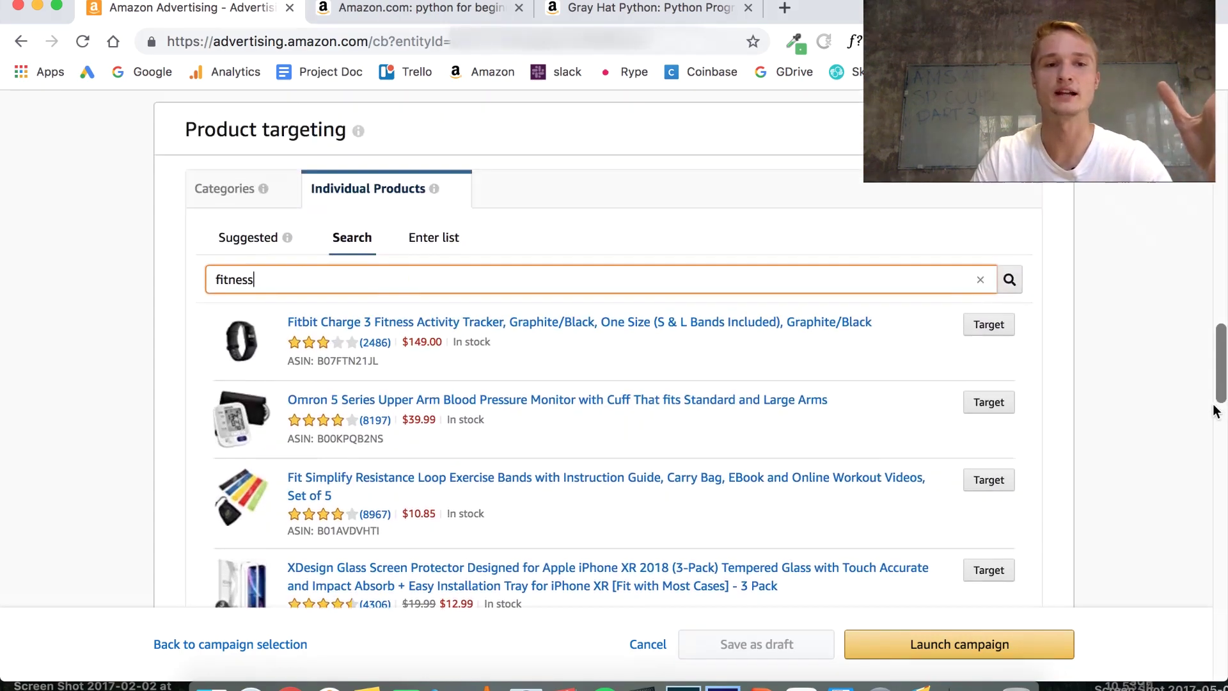
{"action": "scroll", "coordinate": [1176, 404], "scroll_direction": "down", "scroll_amount": 4}
{"action": "scroll", "coordinate": [535, 332], "scroll_direction": "down", "scroll_amount": 5}
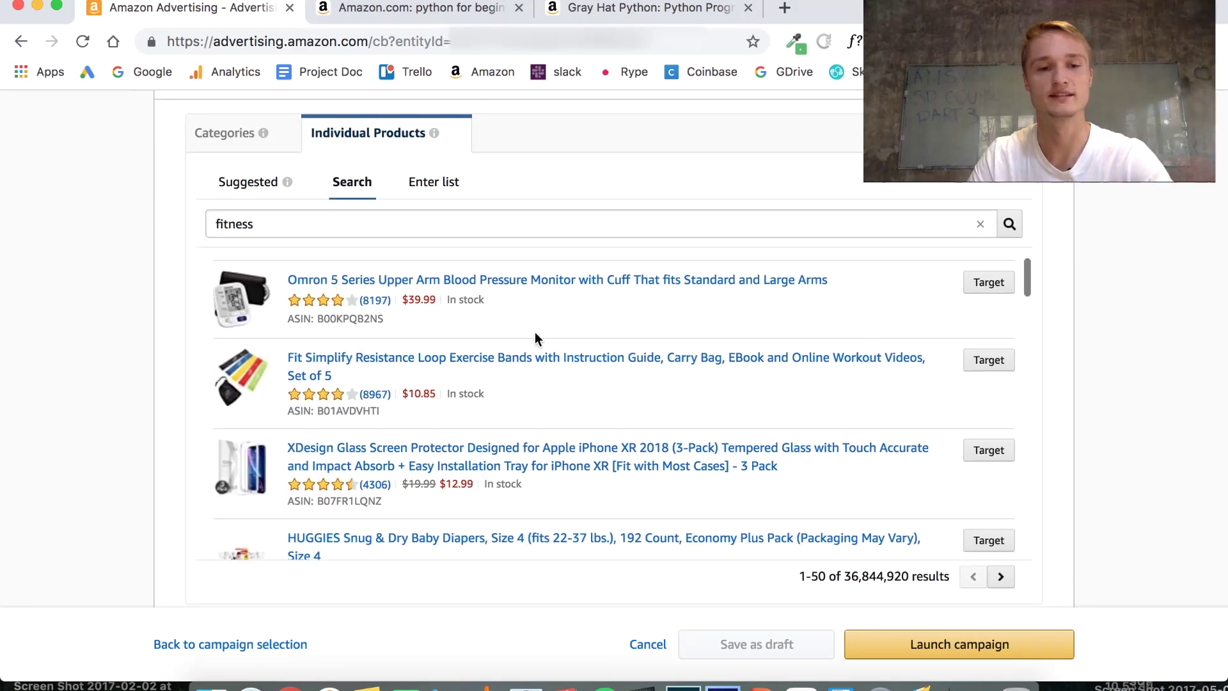
{"action": "scroll", "coordinate": [534, 332], "scroll_direction": "down", "scroll_amount": 10}
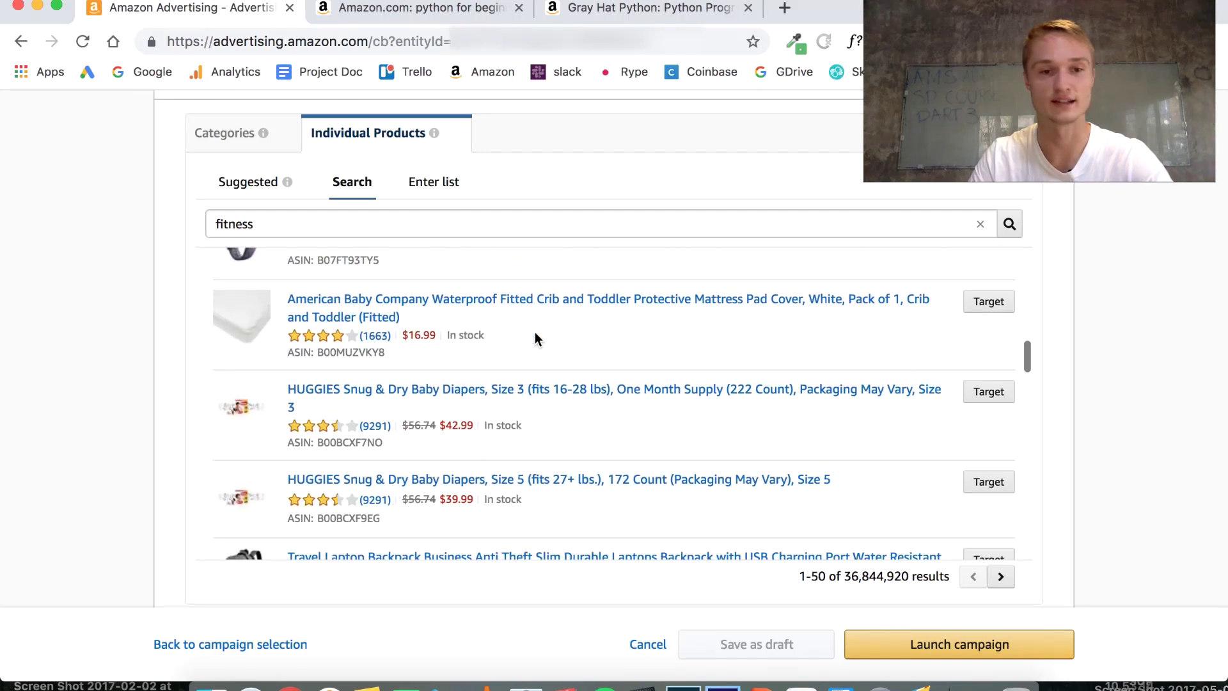
{"action": "scroll", "coordinate": [535, 332], "scroll_direction": "up", "scroll_amount": 4}
{"action": "scroll", "coordinate": [534, 332], "scroll_direction": "up", "scroll_amount": 12}
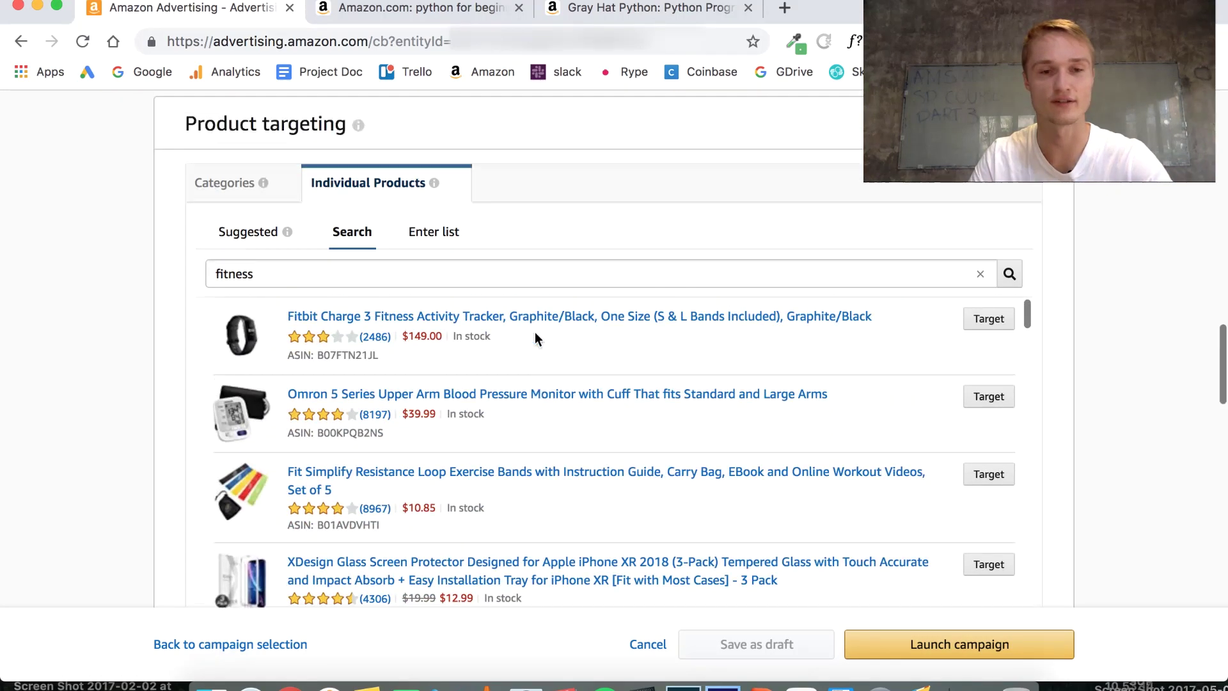
{"action": "scroll", "coordinate": [535, 332], "scroll_direction": "down", "scroll_amount": 4}
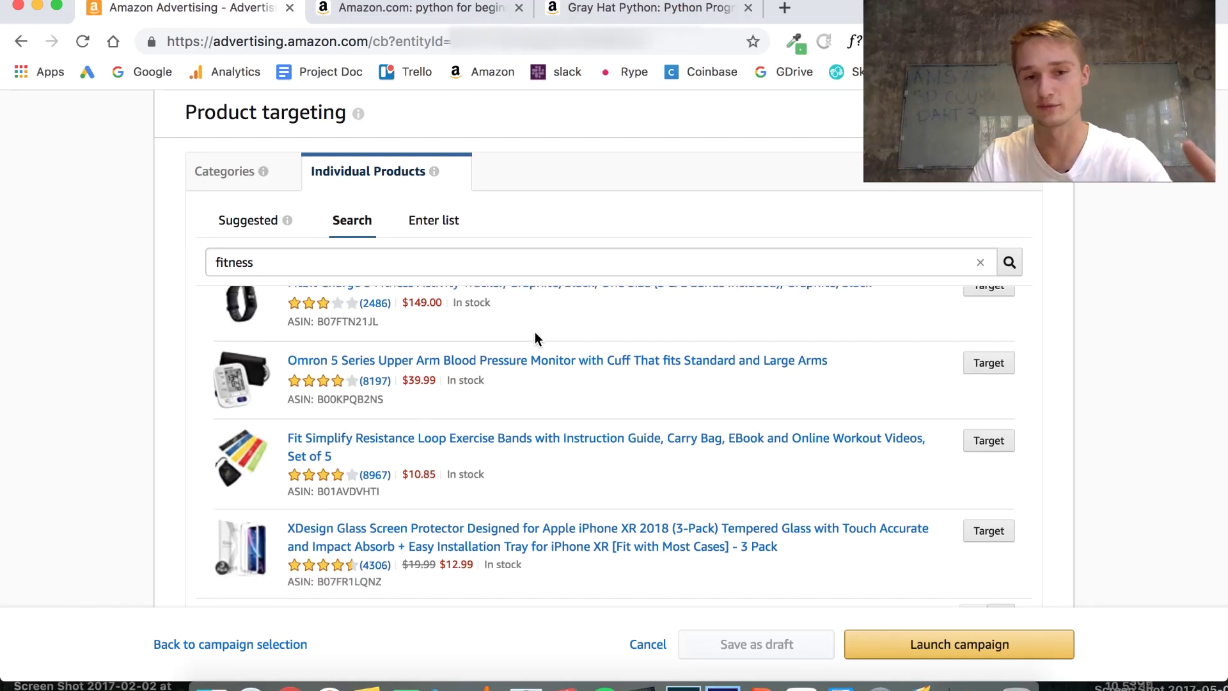
{"action": "scroll", "coordinate": [575, 335], "scroll_direction": "up", "scroll_amount": 4}
{"action": "scroll", "coordinate": [620, 338], "scroll_direction": "up", "scroll_amount": 1}
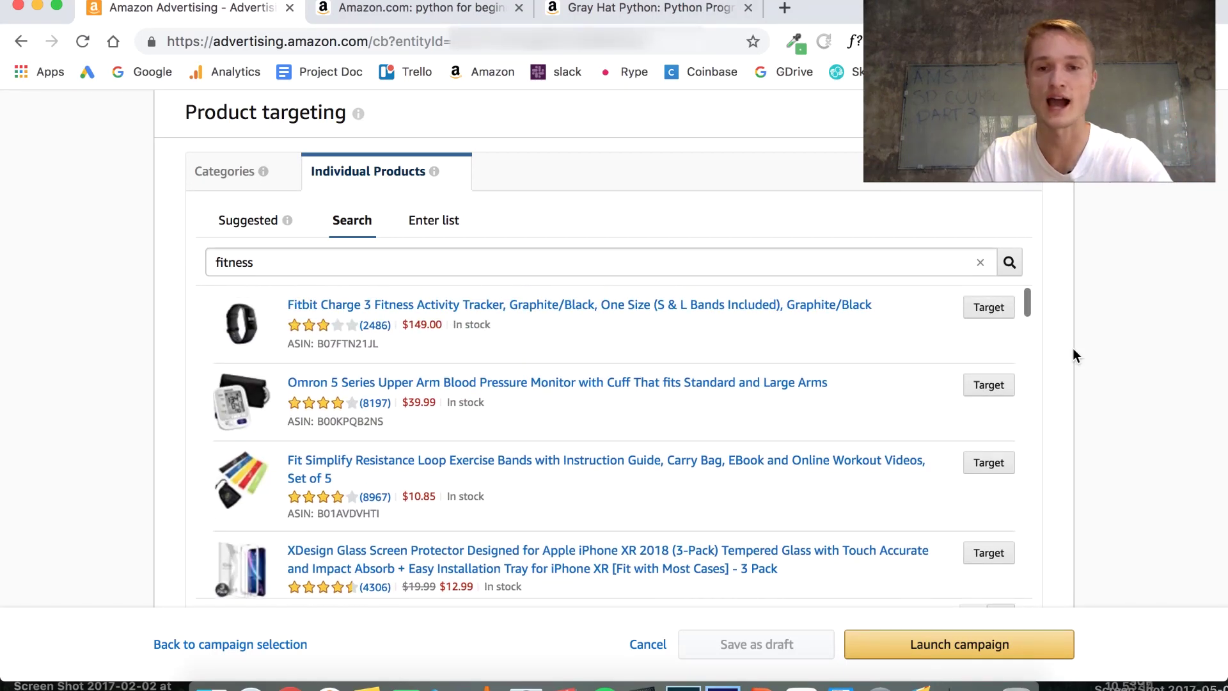
{"action": "scroll", "coordinate": [1072, 347], "scroll_direction": "down", "scroll_amount": 1}
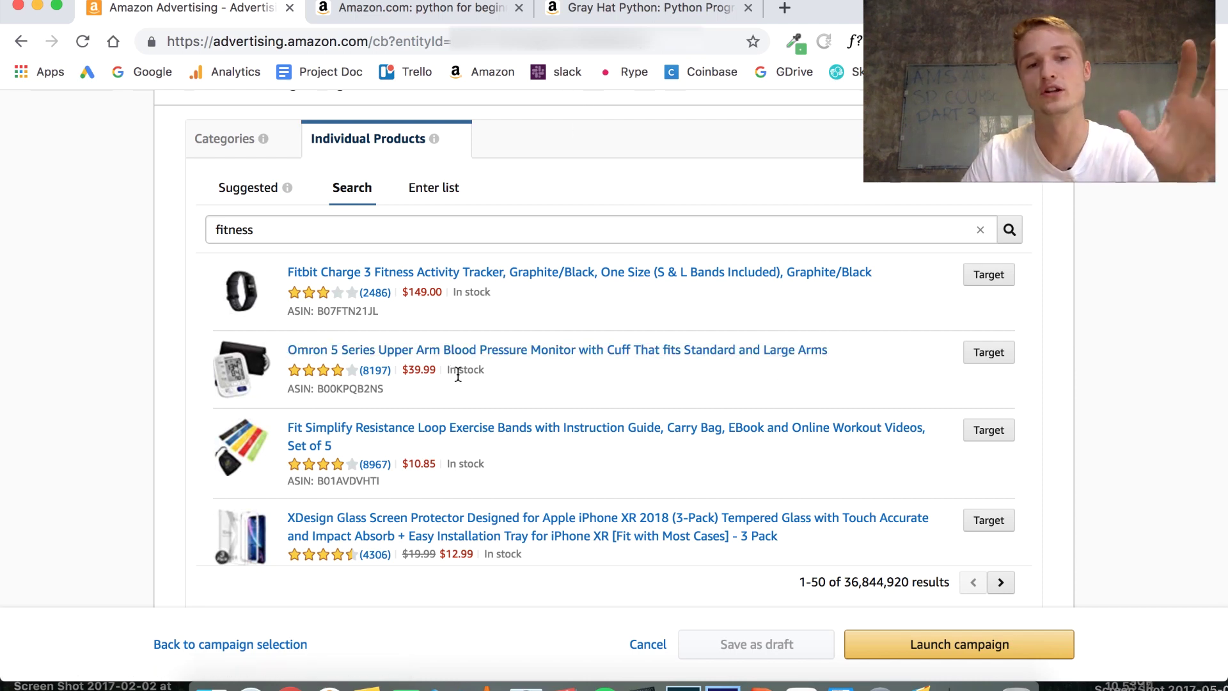
Switch to the Amazon store's "python for beginners" book results and browse the listed competitor books.
{"action": "left_click", "coordinate": [358, 8]}
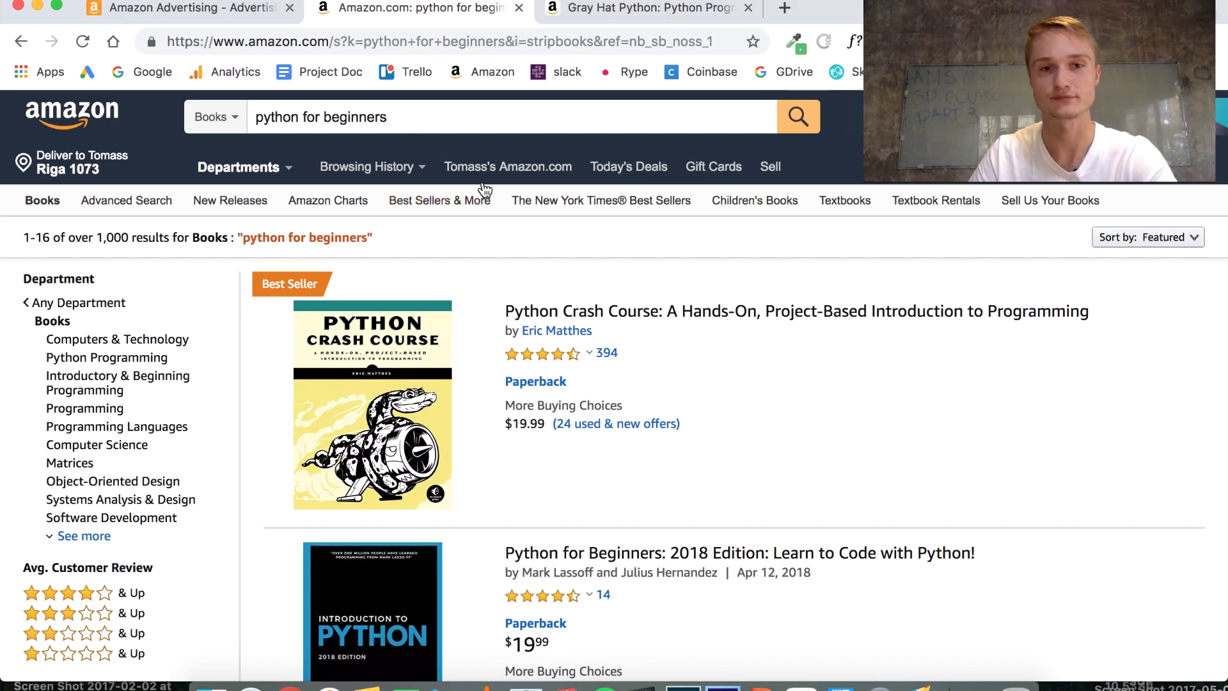
{"action": "scroll", "coordinate": [768, 362], "scroll_direction": "down", "scroll_amount": 6}
{"action": "scroll", "coordinate": [767, 380], "scroll_direction": "up", "scroll_amount": 4}
{"action": "scroll", "coordinate": [767, 380], "scroll_direction": "down", "scroll_amount": 2}
{"action": "scroll", "coordinate": [770, 381], "scroll_direction": "up", "scroll_amount": 3}
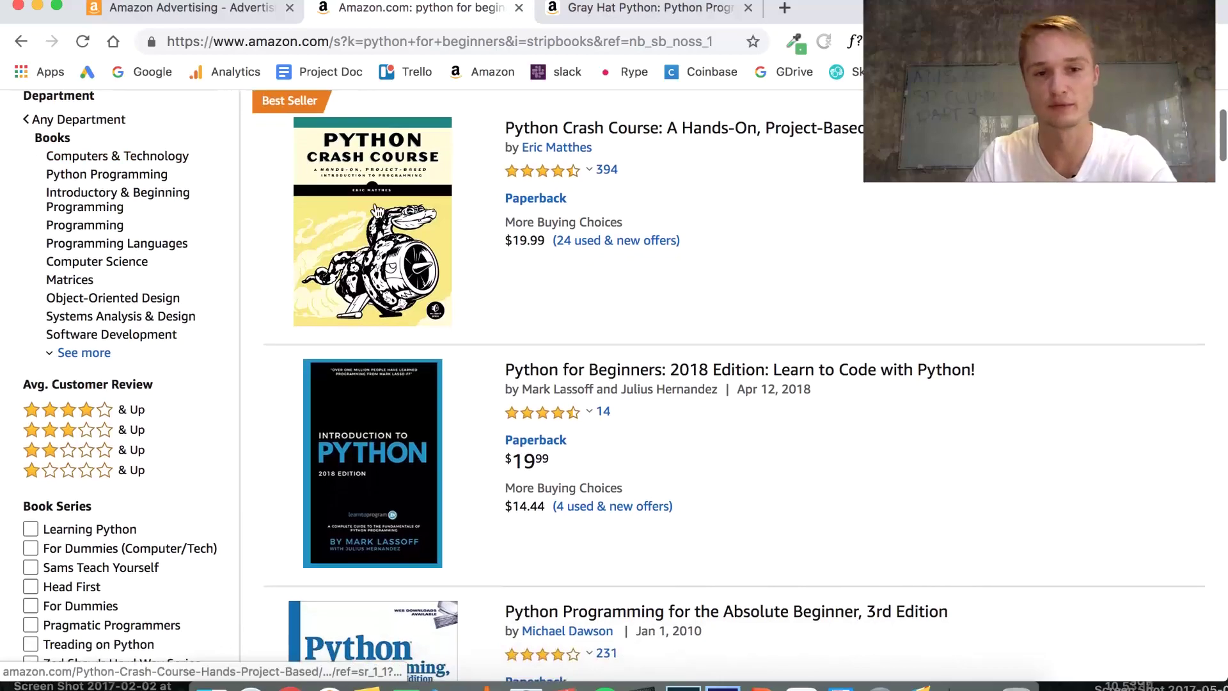
{"action": "scroll", "coordinate": [377, 211], "scroll_direction": "down", "scroll_amount": 7}
{"action": "scroll", "coordinate": [377, 211], "scroll_direction": "up", "scroll_amount": 9}
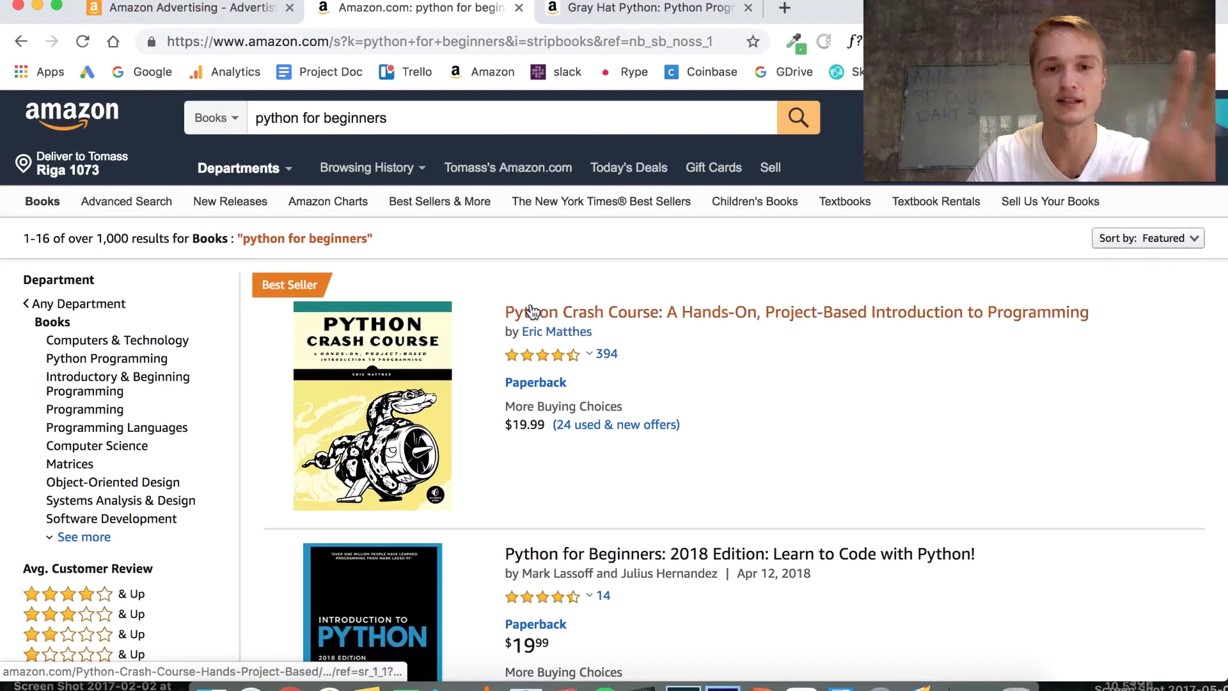
Check the review count and star rating breakdown of the Python Crash Course book.
{"action": "right_click", "coordinate": [529, 306]}
{"action": "left_click", "coordinate": [564, 277]}
{"action": "left_click", "coordinate": [652, 356]}
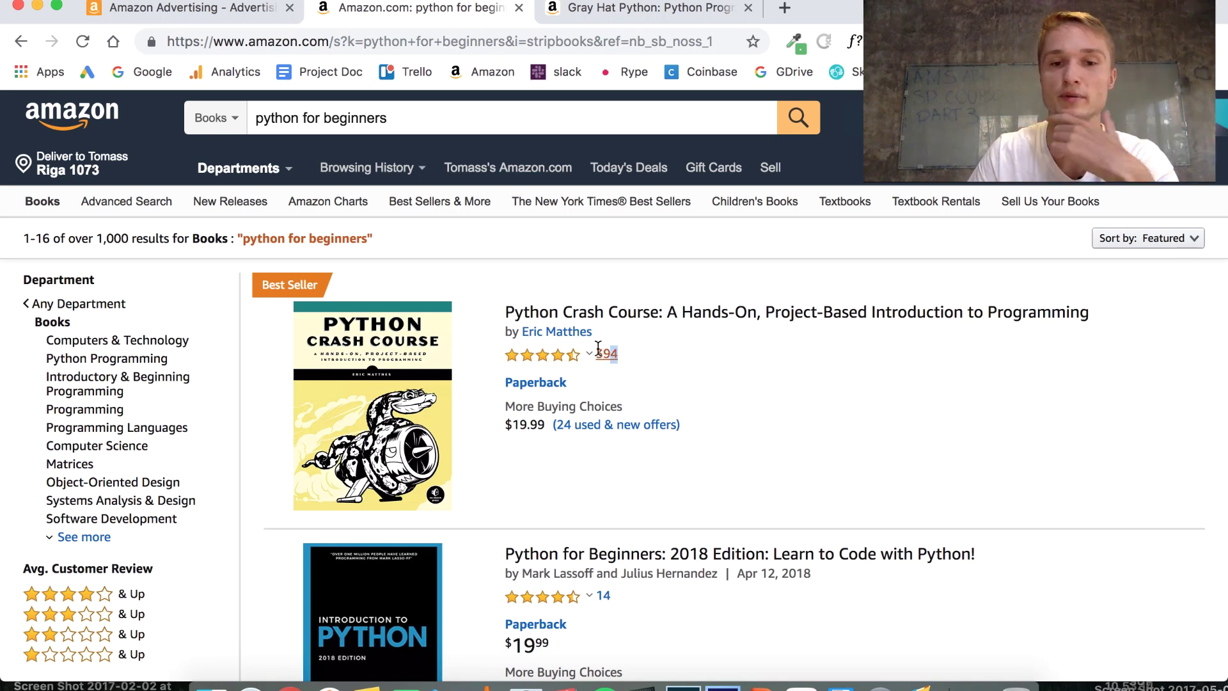
{"action": "left_click_drag", "start_coordinate": [615, 347], "coordinate": [466, 356]}
{"action": "left_click", "coordinate": [556, 359]}
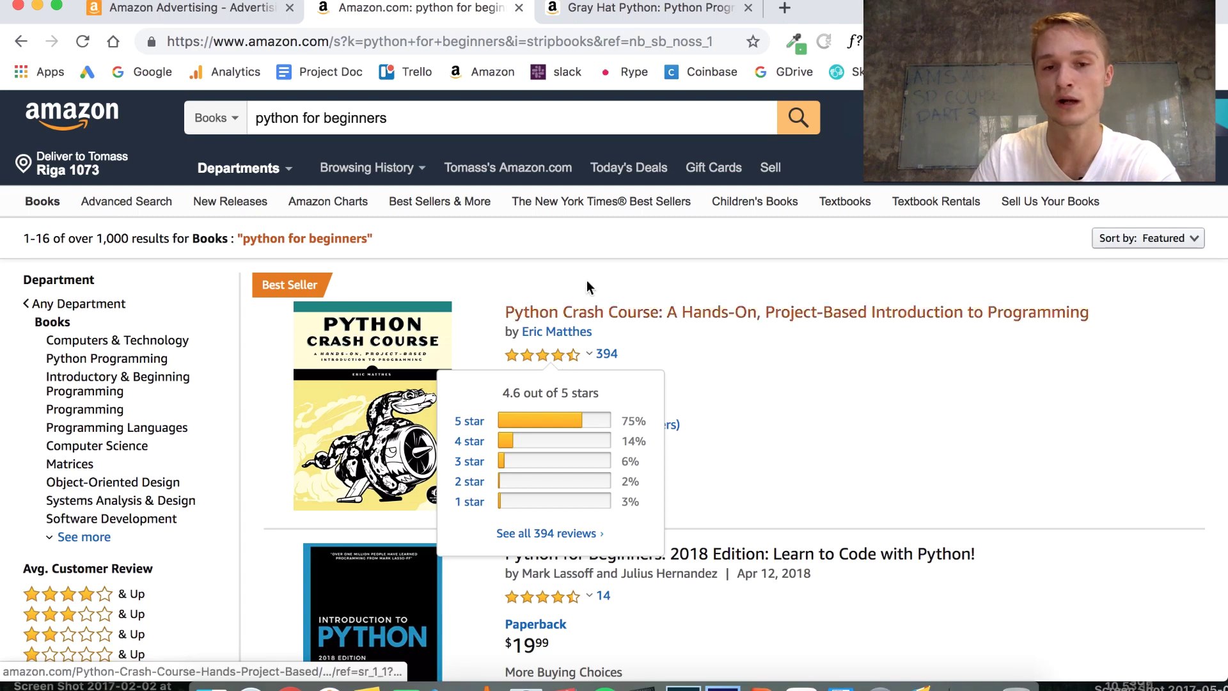
Compare the ratings, prices and titles of the other Python books in the search results.
{"action": "scroll", "coordinate": [556, 328], "scroll_direction": "down", "scroll_amount": 2}
{"action": "scroll", "coordinate": [554, 325], "scroll_direction": "down", "scroll_amount": 5}
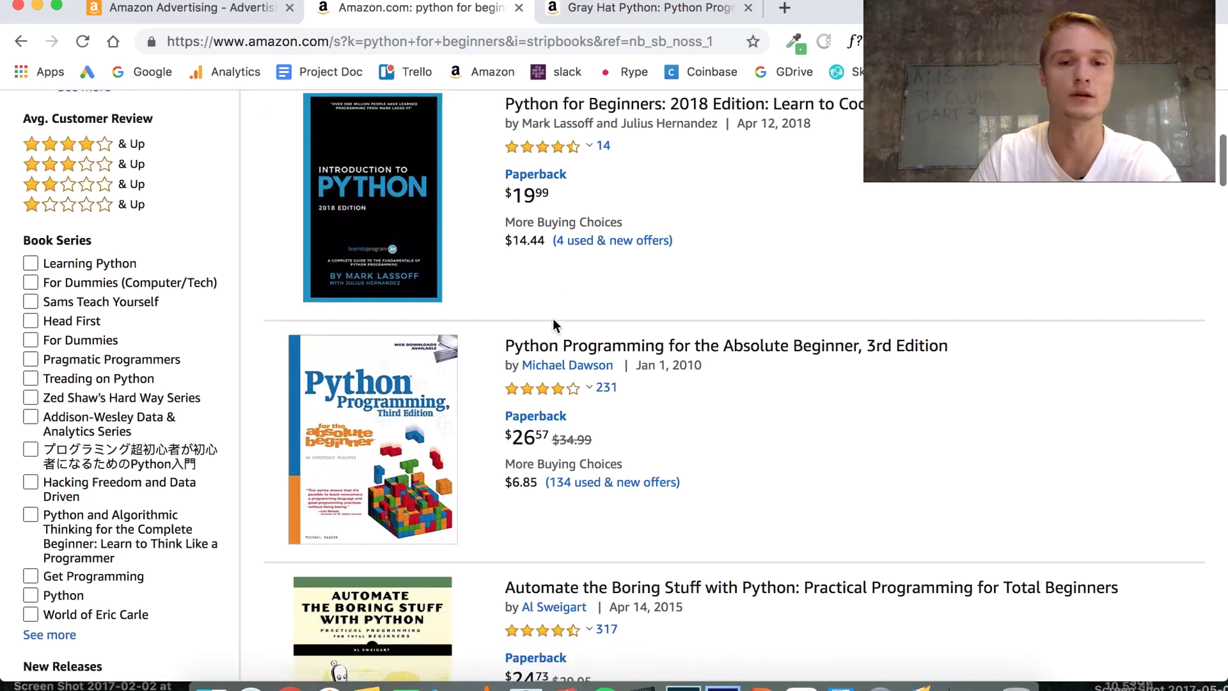
{"action": "scroll", "coordinate": [517, 370], "scroll_direction": "down", "scroll_amount": 1}
{"action": "left_click_drag", "start_coordinate": [498, 356], "coordinate": [563, 358]}
{"action": "scroll", "coordinate": [1011, 375], "scroll_direction": "down", "scroll_amount": 8}
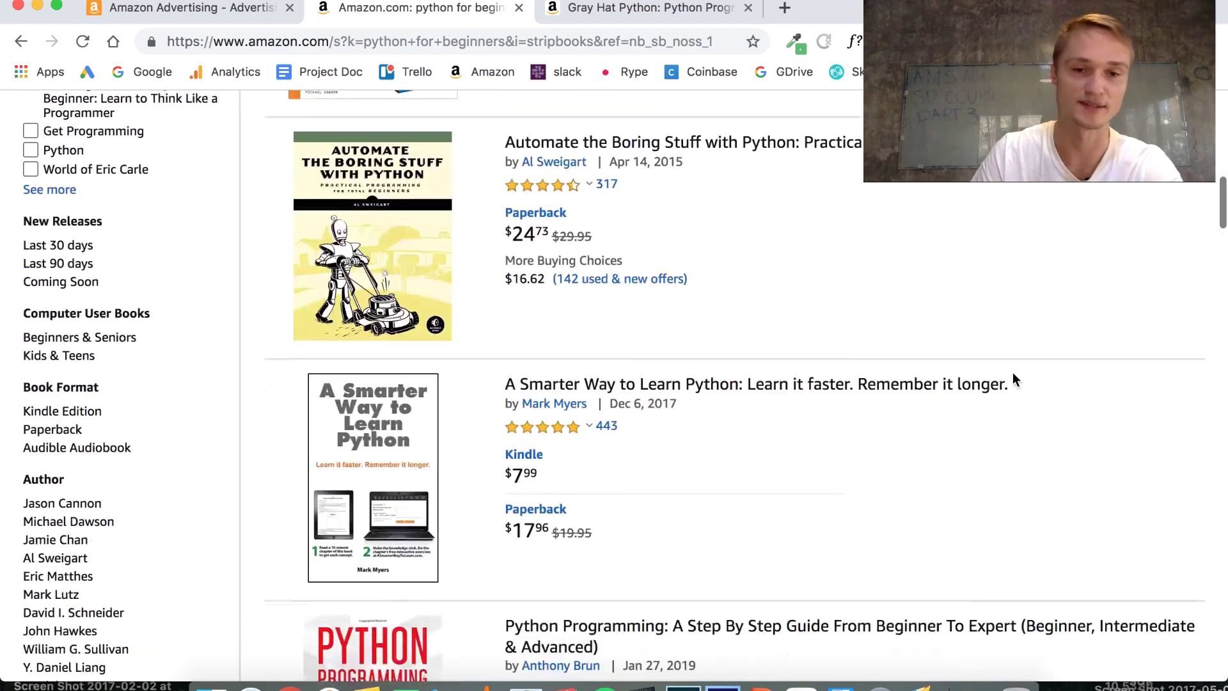
{"action": "scroll", "coordinate": [1011, 376], "scroll_direction": "up", "scroll_amount": 9}
{"action": "scroll", "coordinate": [662, 503], "scroll_direction": "up", "scroll_amount": 3}
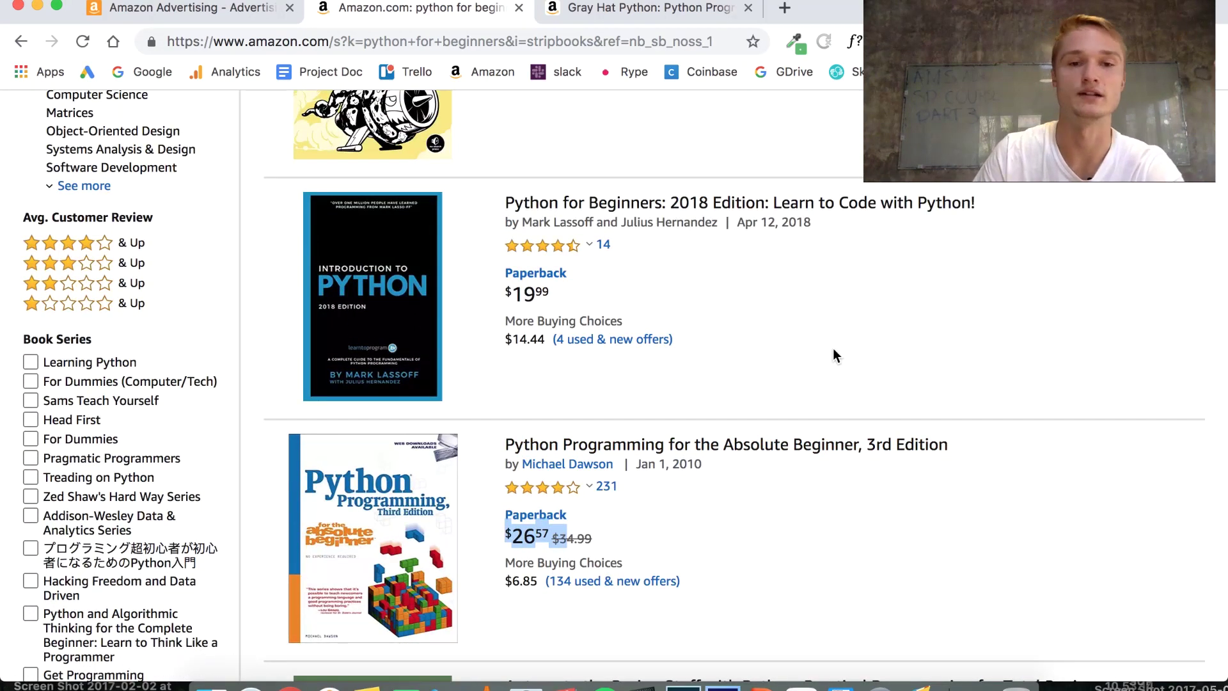
{"action": "scroll", "coordinate": [833, 351], "scroll_direction": "up", "scroll_amount": 6}
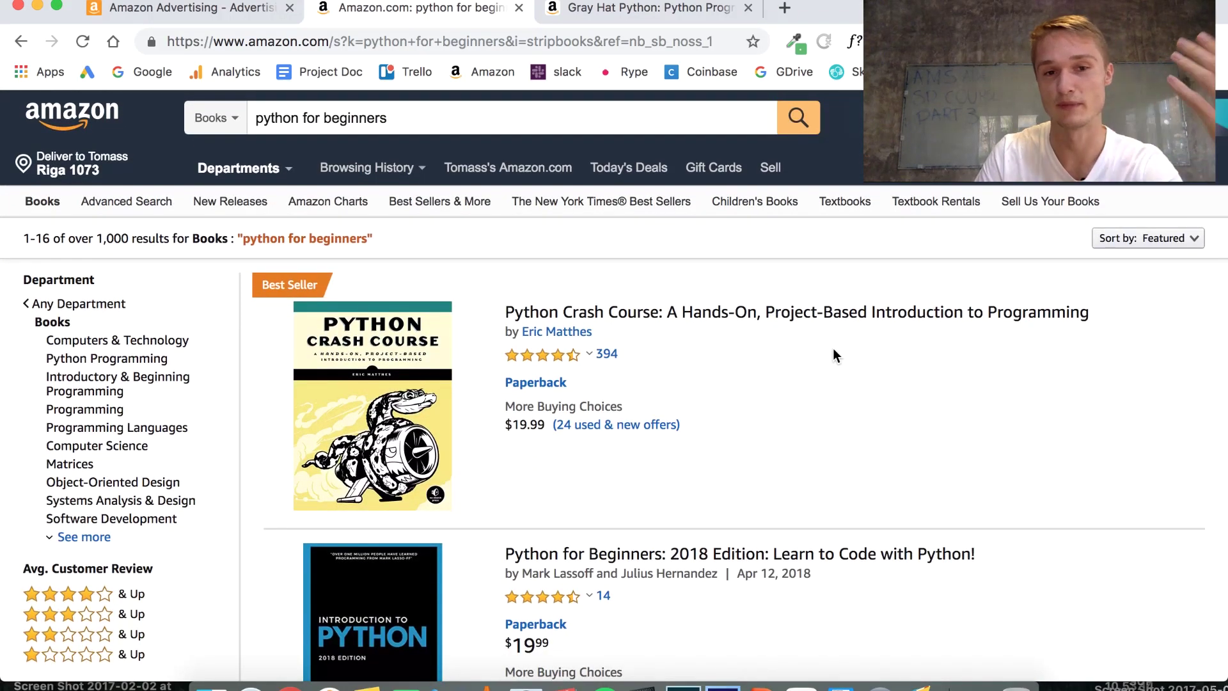
{"action": "scroll", "coordinate": [832, 354], "scroll_direction": "right", "scroll_amount": 1}
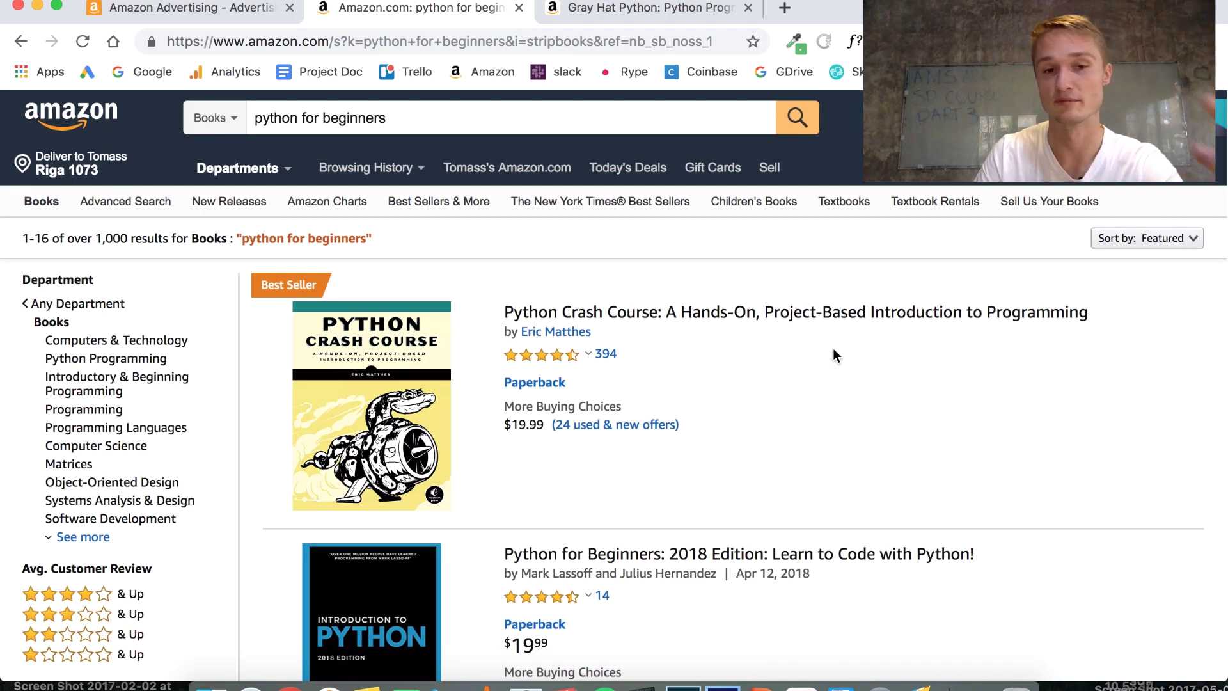
Open the Python Crash Course product page and copy the ISBN-10 line from its product details.
{"action": "scroll", "coordinate": [652, 249], "scroll_direction": "down", "scroll_amount": 3}
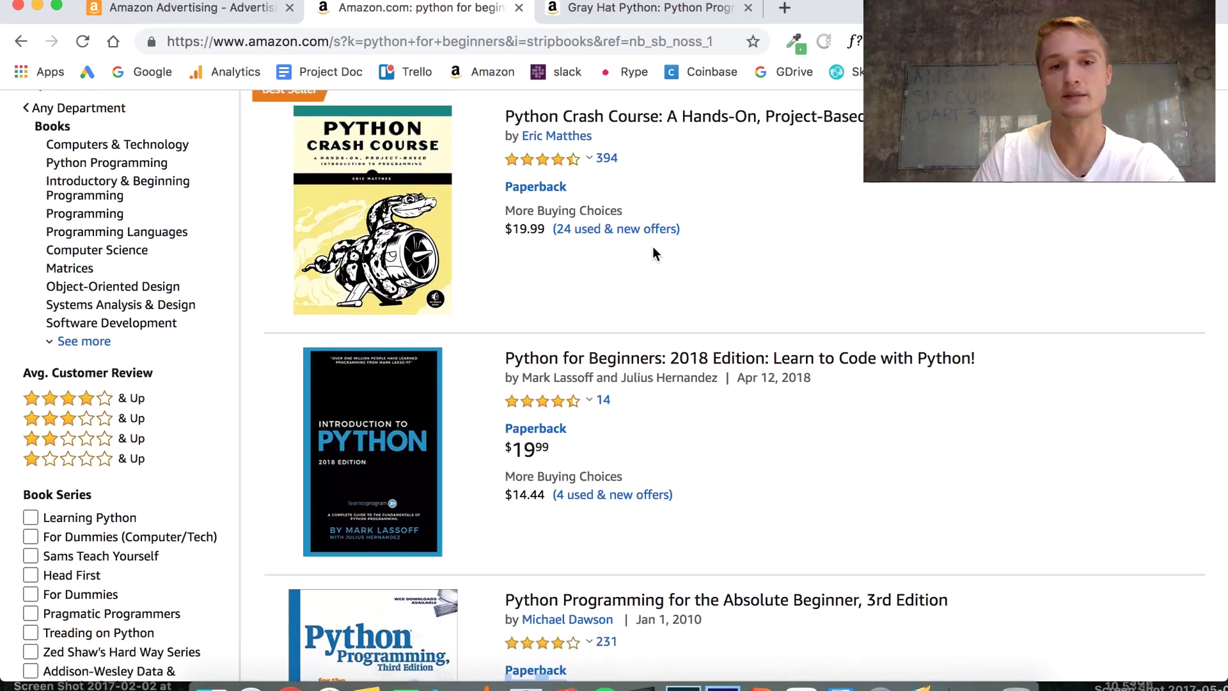
{"action": "scroll", "coordinate": [652, 249], "scroll_direction": "up", "scroll_amount": 1}
{"action": "left_click", "coordinate": [818, 136]}
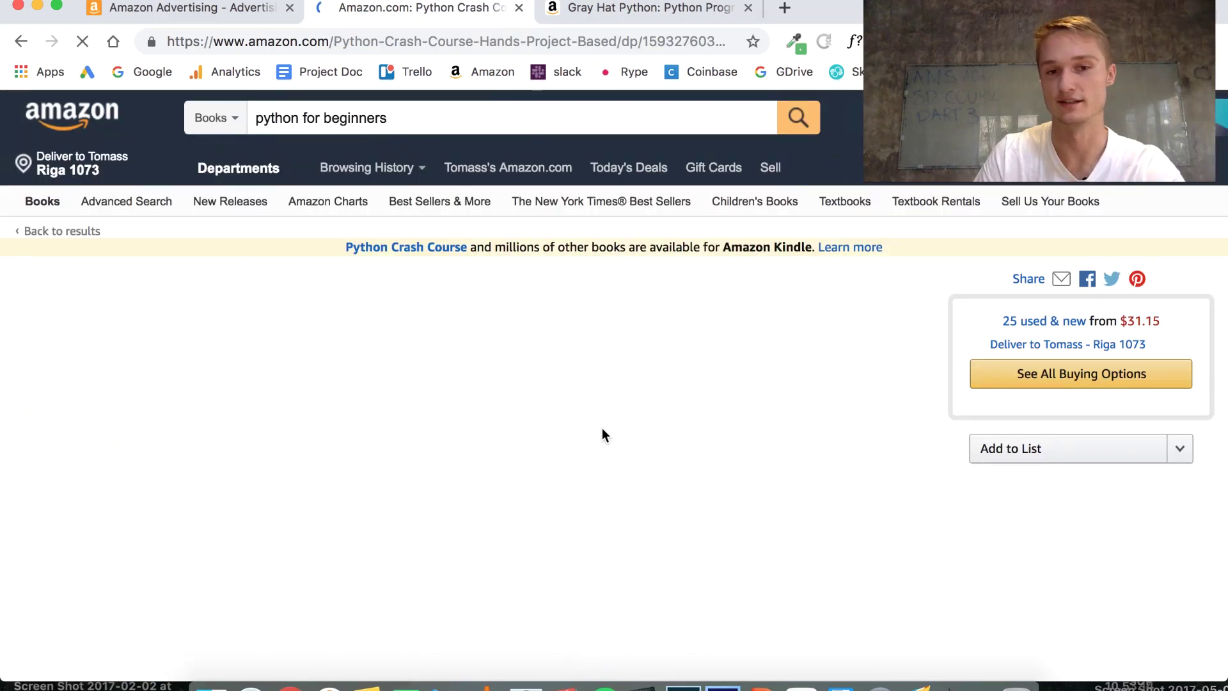
{"action": "scroll", "coordinate": [601, 427], "scroll_direction": "down", "scroll_amount": 10}
{"action": "scroll", "coordinate": [589, 437], "scroll_direction": "down", "scroll_amount": 15}
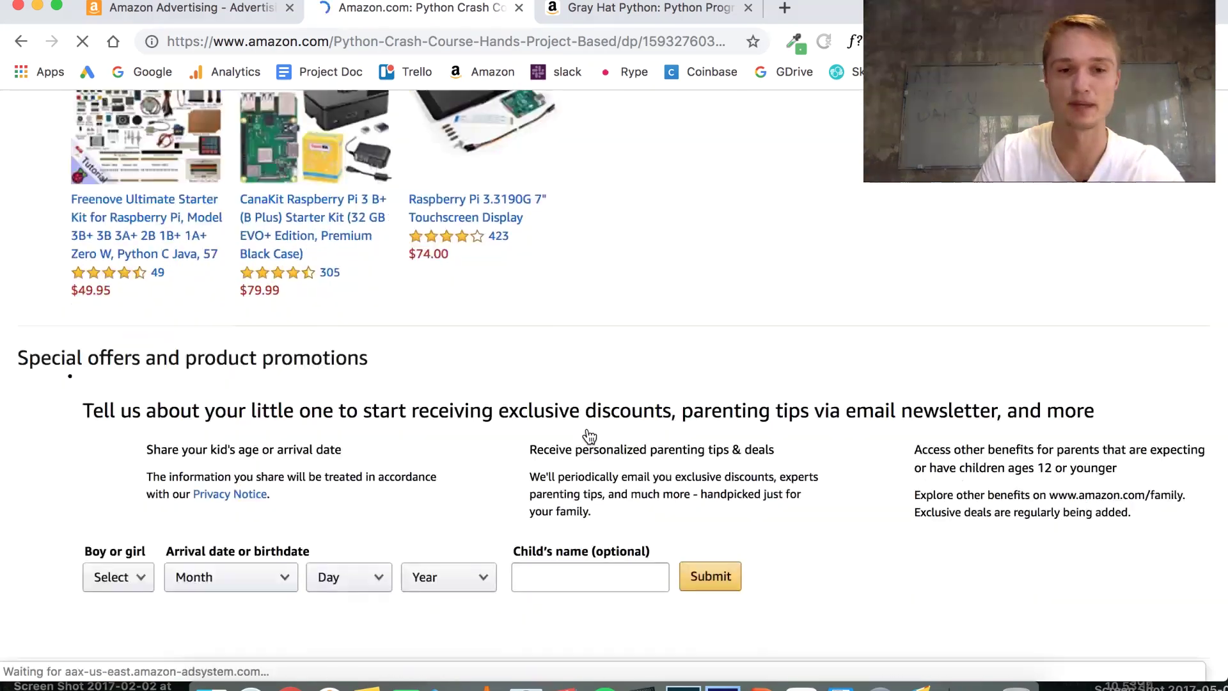
{"action": "scroll", "coordinate": [589, 434], "scroll_direction": "down", "scroll_amount": 5}
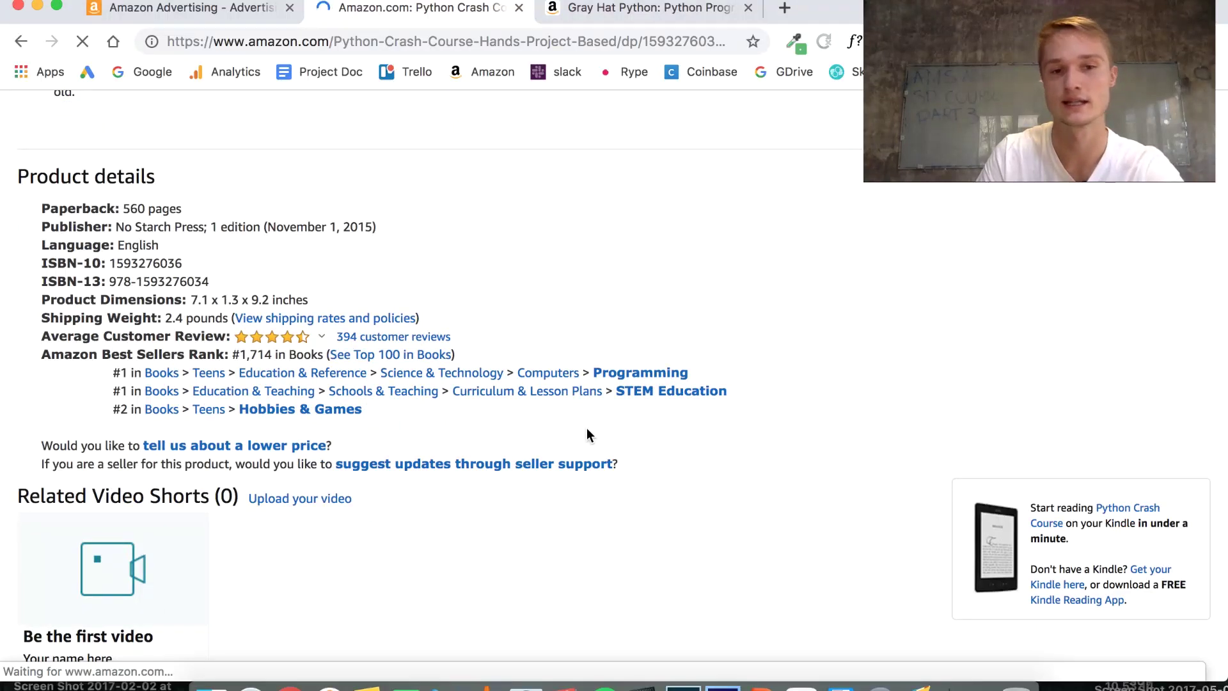
{"action": "left_click_drag", "start_coordinate": [184, 262], "coordinate": [41, 262]}
{"action": "key", "text": "super+c"}
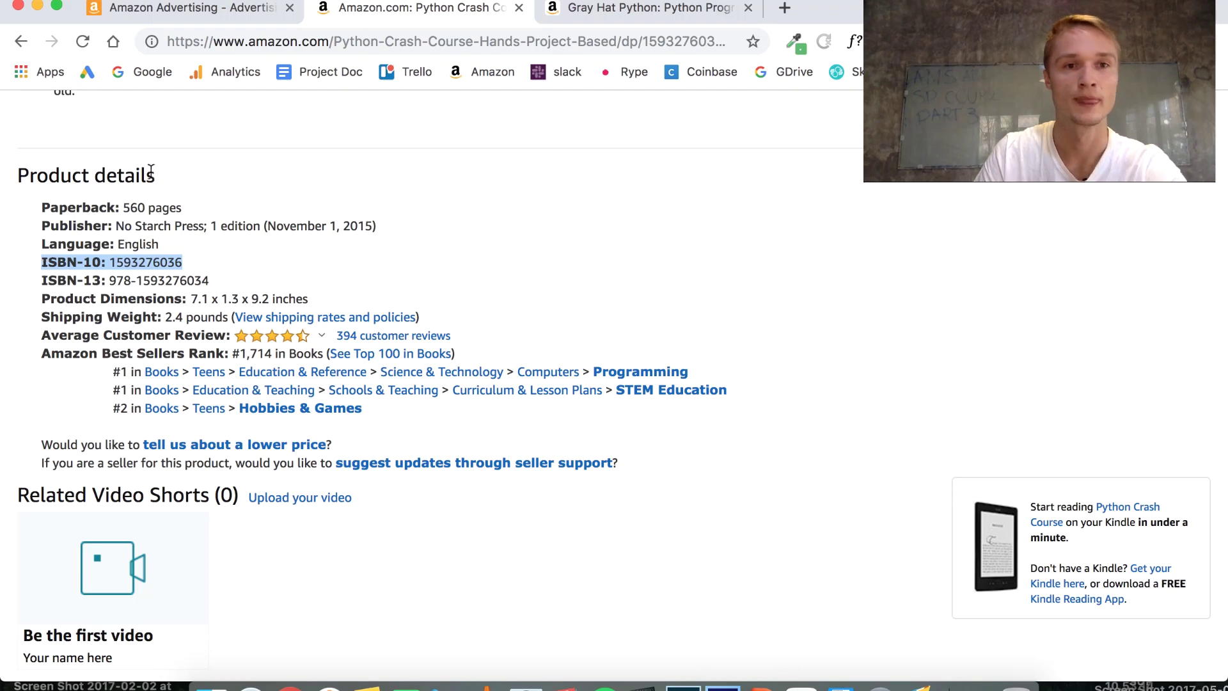
{"action": "left_click", "coordinate": [160, 6]}
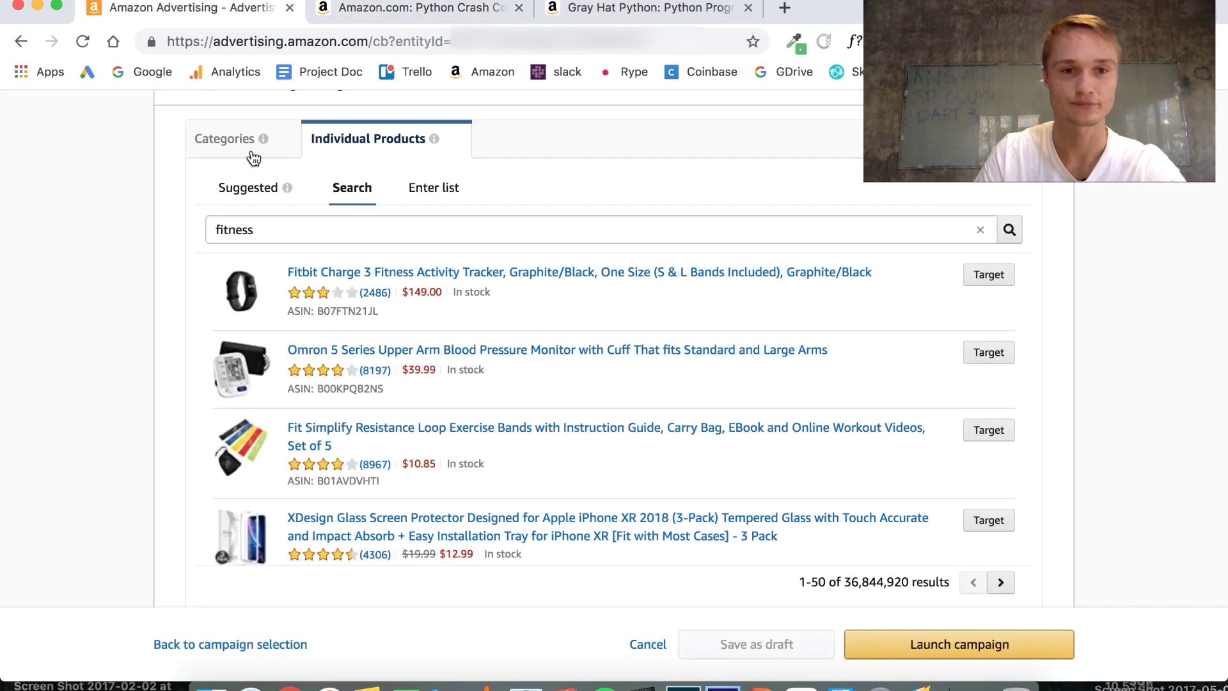
{"action": "left_click_drag", "start_coordinate": [281, 235], "coordinate": [196, 220]}
{"action": "key", "text": "super+v"}
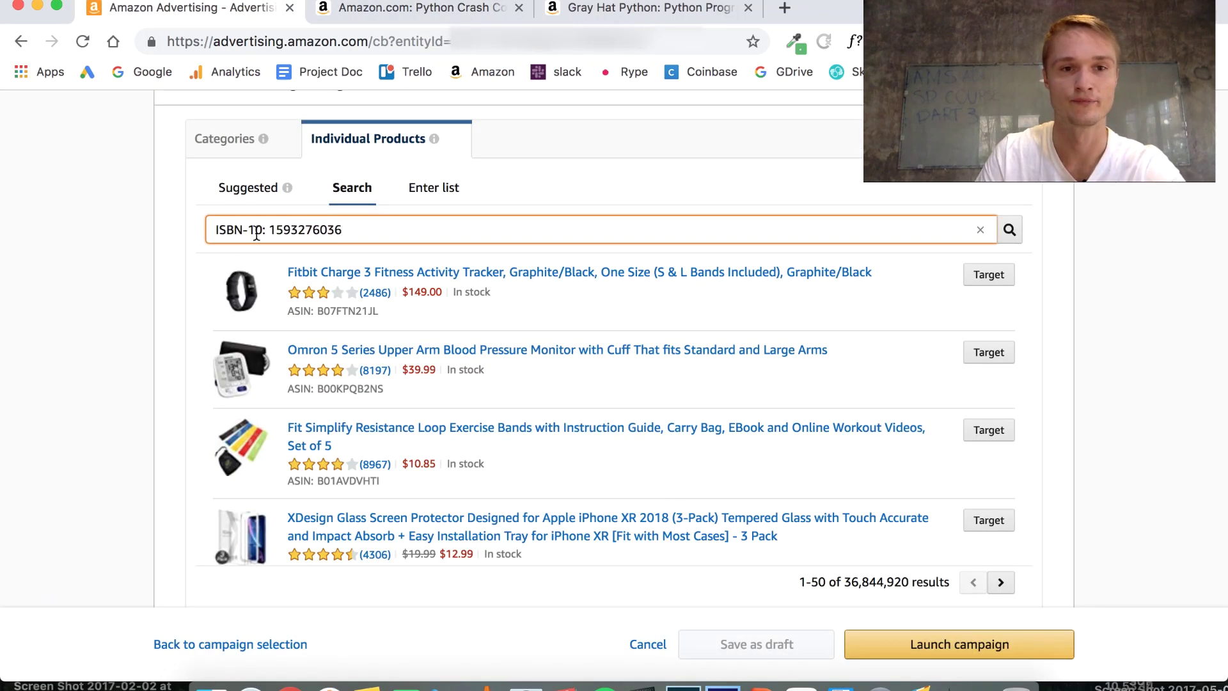
{"action": "left_click_drag", "start_coordinate": [269, 230], "coordinate": [210, 230]}
{"action": "key", "text": "BackSpace"}
{"action": "key", "text": "Return"}
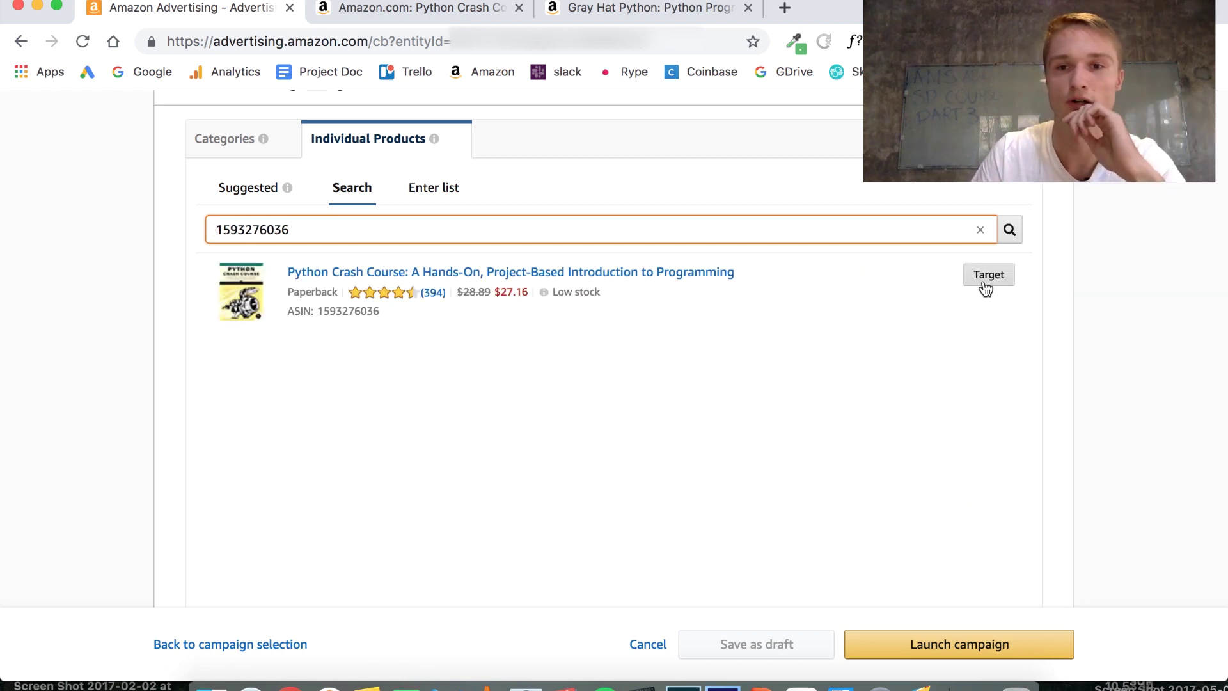
{"action": "left_click", "coordinate": [988, 275]}
Apply the suggested bids of $0.39 to Python Crash Course, $2.31 to Fitness Trampolines and $2.15 to Fitness Planners.
{"action": "scroll", "coordinate": [684, 432], "scroll_direction": "down", "scroll_amount": 5}
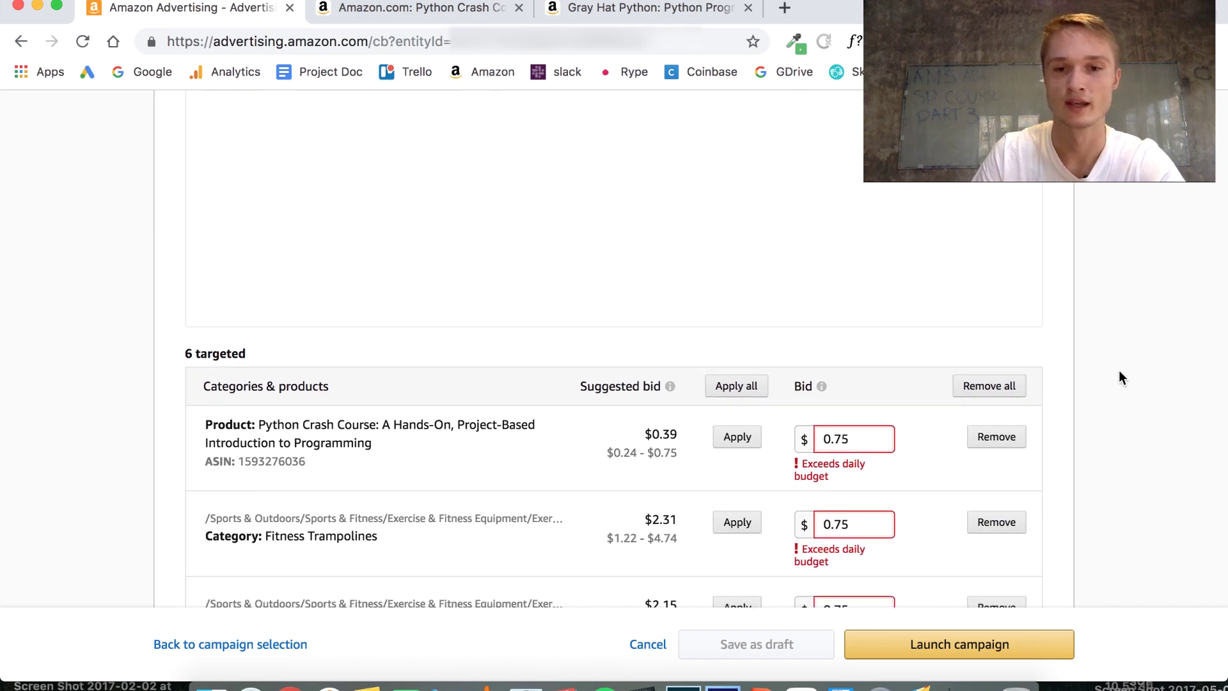
{"action": "scroll", "coordinate": [1085, 412], "scroll_direction": "down", "scroll_amount": 7}
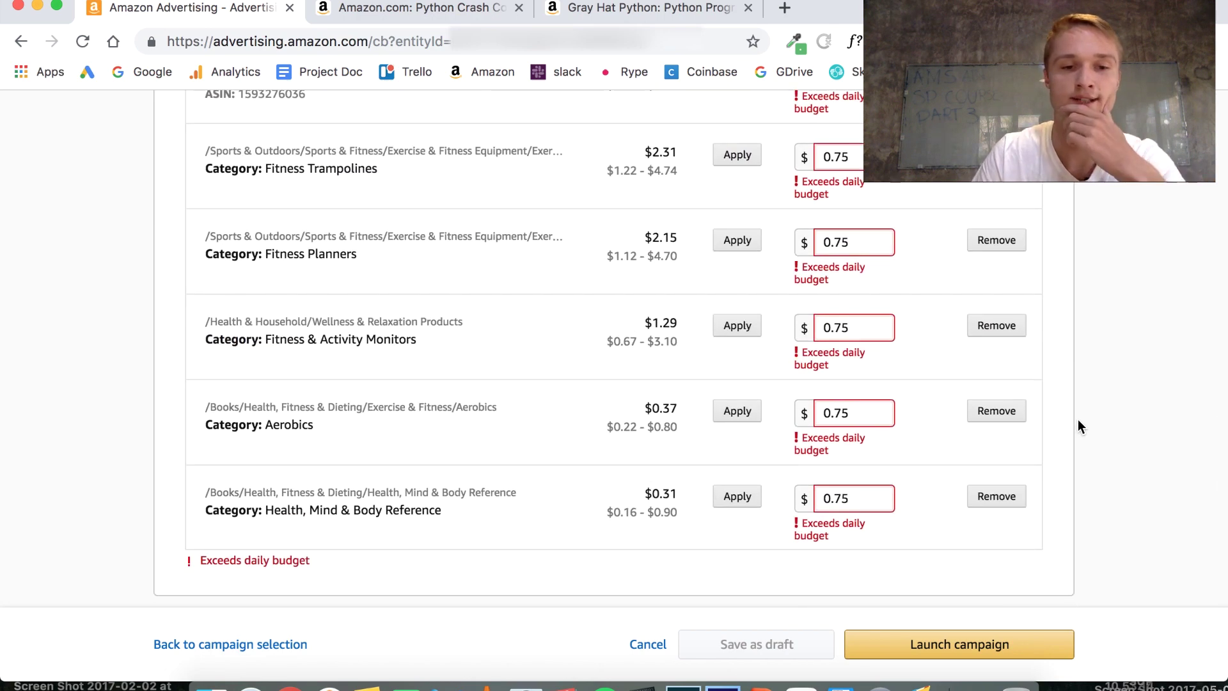
{"action": "scroll", "coordinate": [1077, 419], "scroll_direction": "down", "scroll_amount": 2}
{"action": "scroll", "coordinate": [1079, 421], "scroll_direction": "up", "scroll_amount": 5}
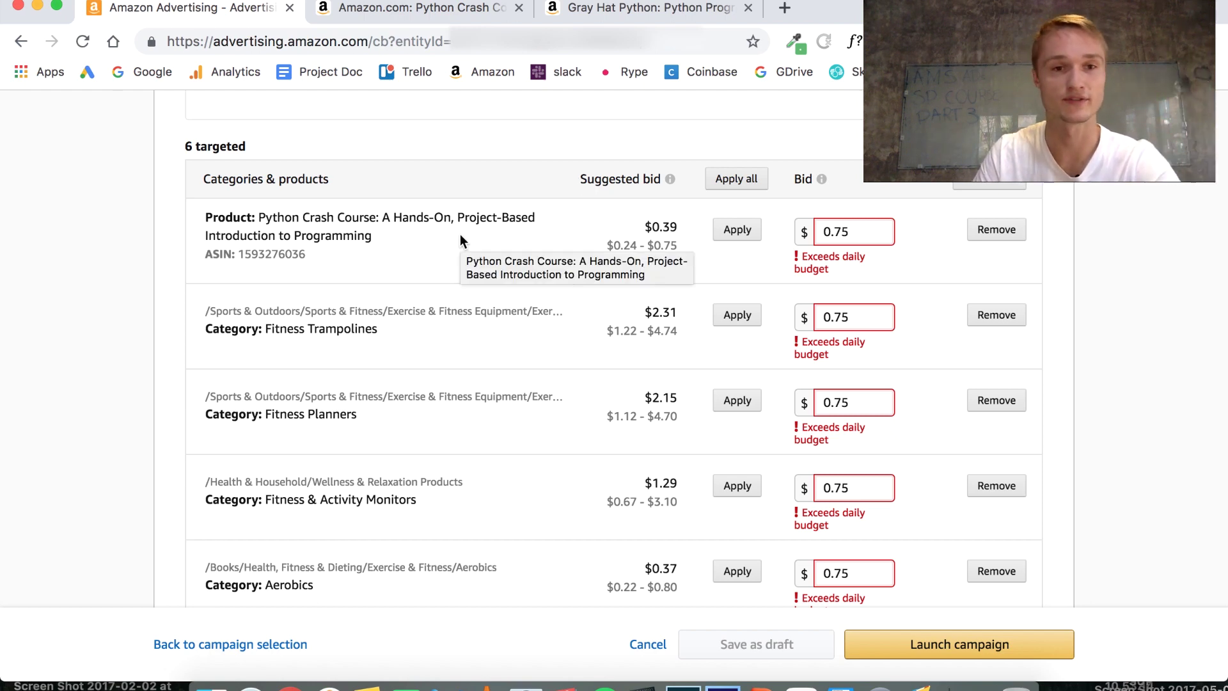
{"action": "scroll", "coordinate": [369, 383], "scroll_direction": "down", "scroll_amount": 3}
{"action": "scroll", "coordinate": [370, 381], "scroll_direction": "up", "scroll_amount": 5}
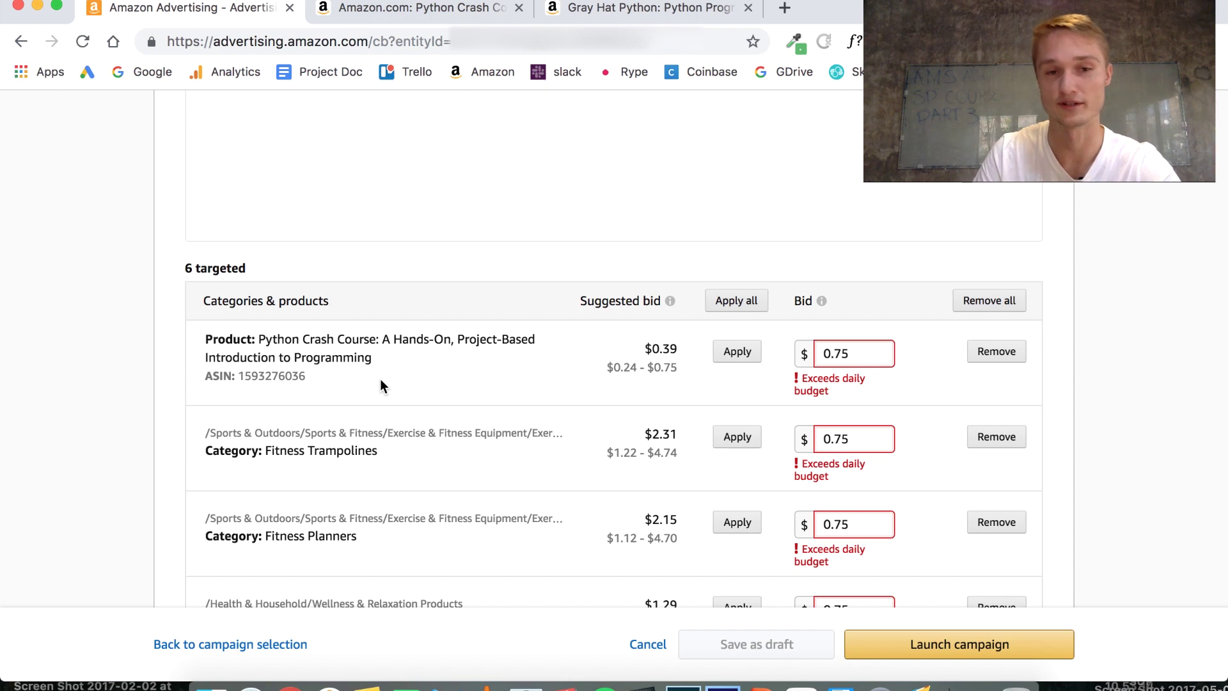
{"action": "left_click", "coordinate": [736, 353]}
{"action": "left_click", "coordinate": [743, 437]}
{"action": "left_click", "coordinate": [747, 523]}
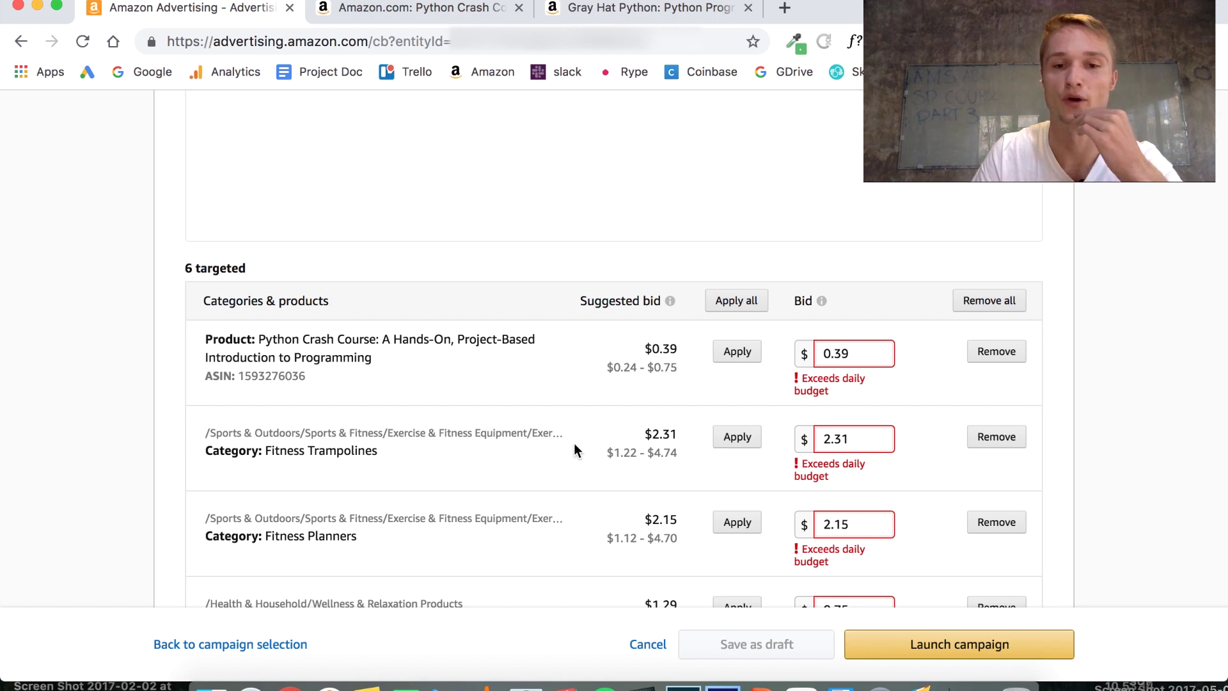
Check the suggested bid range for Fitness Trampolines and remove that category from the targeted list.
{"action": "left_click_drag", "start_coordinate": [202, 431], "coordinate": [682, 447]}
{"action": "left_click", "coordinate": [683, 447]}
{"action": "left_click_drag", "start_coordinate": [601, 456], "coordinate": [679, 454]}
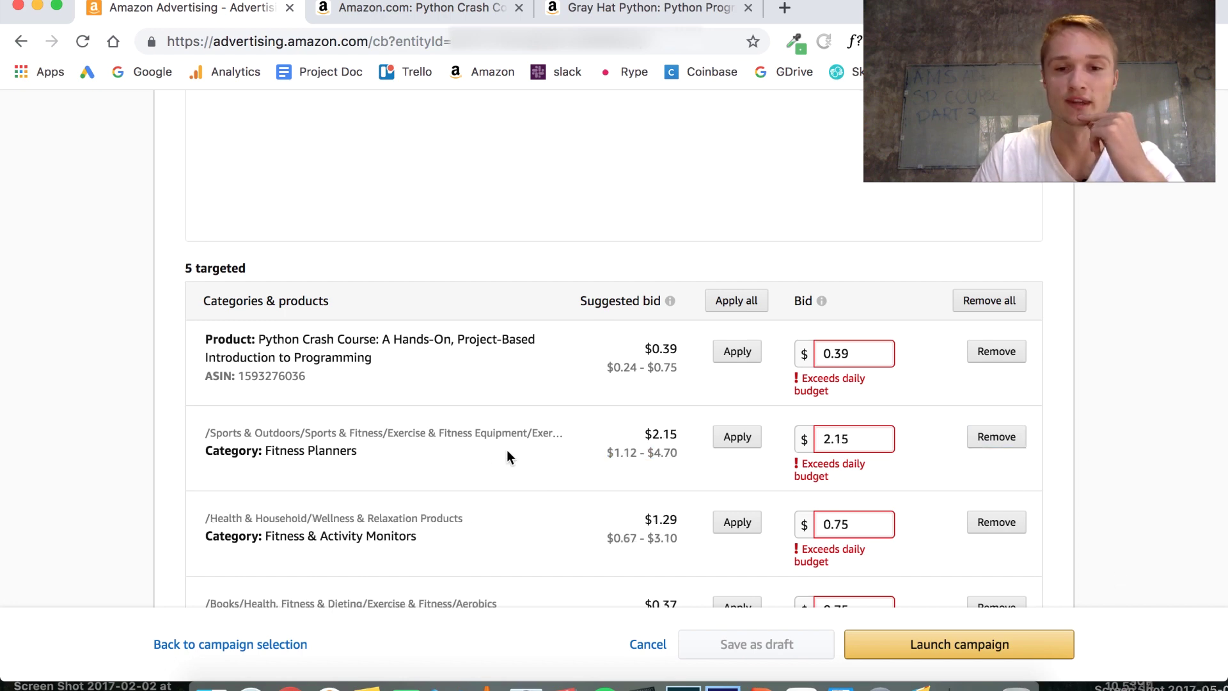
Examine the suggested bid and bid range for the Python Crash Course product in the targeted list.
{"action": "left_click", "coordinate": [695, 461]}
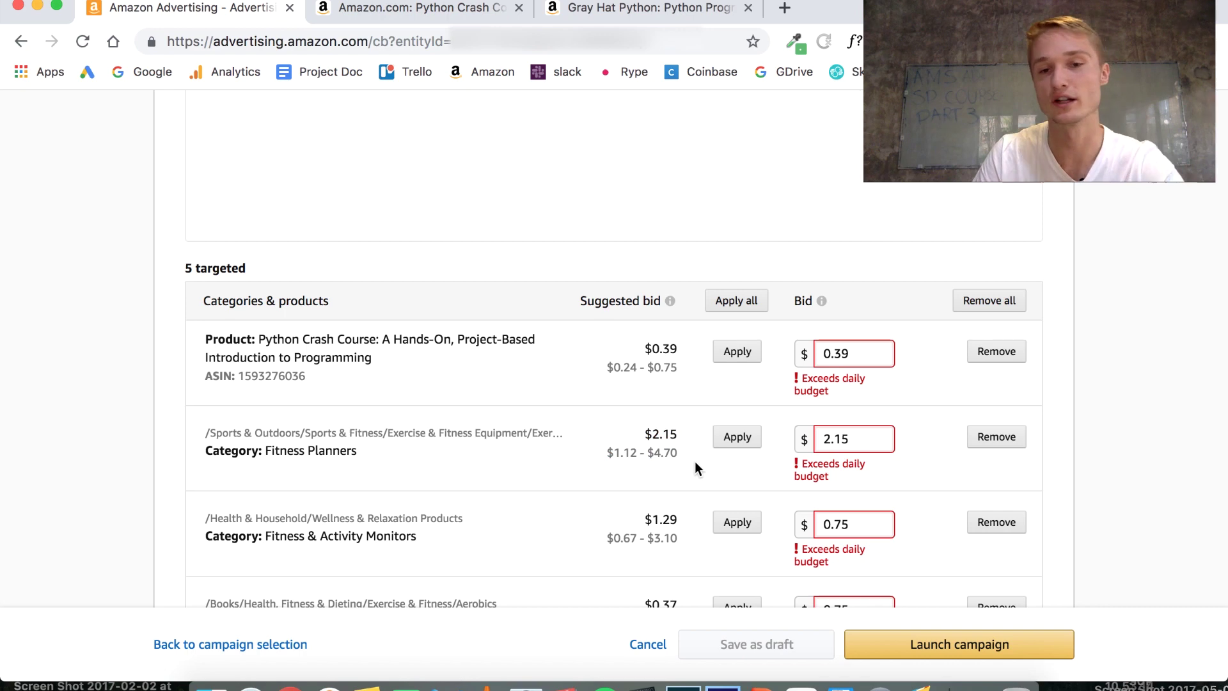
{"action": "left_click_drag", "start_coordinate": [637, 363], "coordinate": [680, 383]}
{"action": "left_click", "coordinate": [680, 381]}
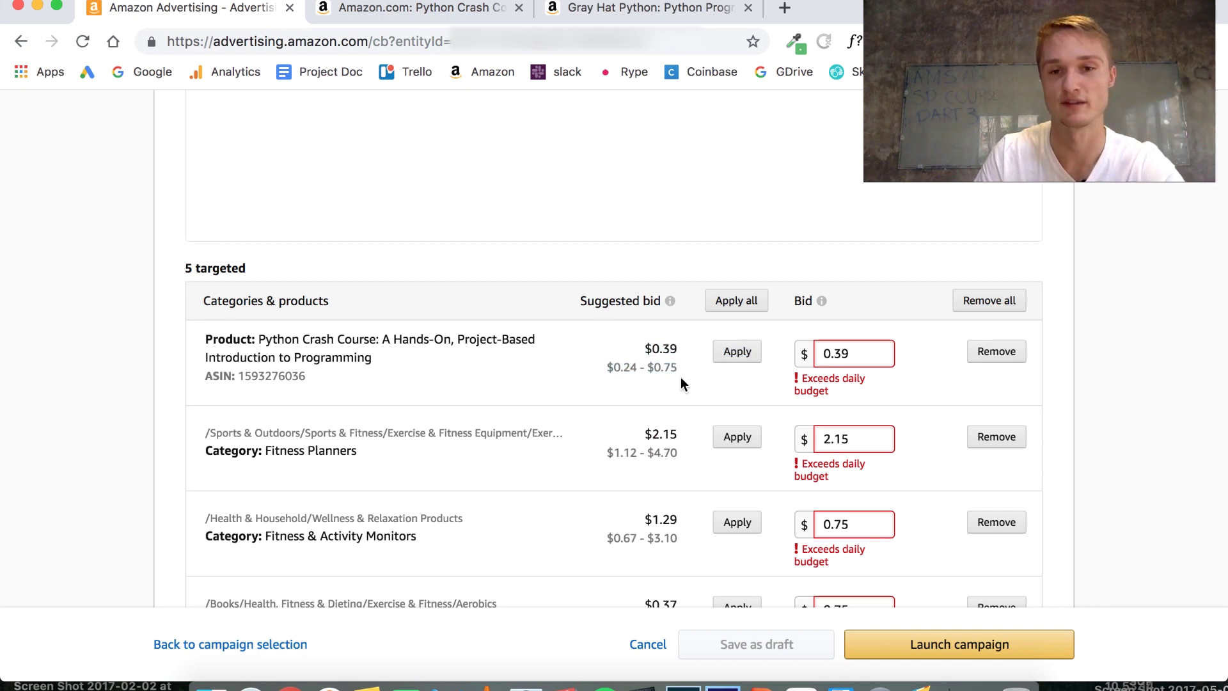
{"action": "left_click_drag", "start_coordinate": [624, 369], "coordinate": [672, 370]}
{"action": "left_click", "coordinate": [688, 367]}
{"action": "left_click", "coordinate": [681, 369]}
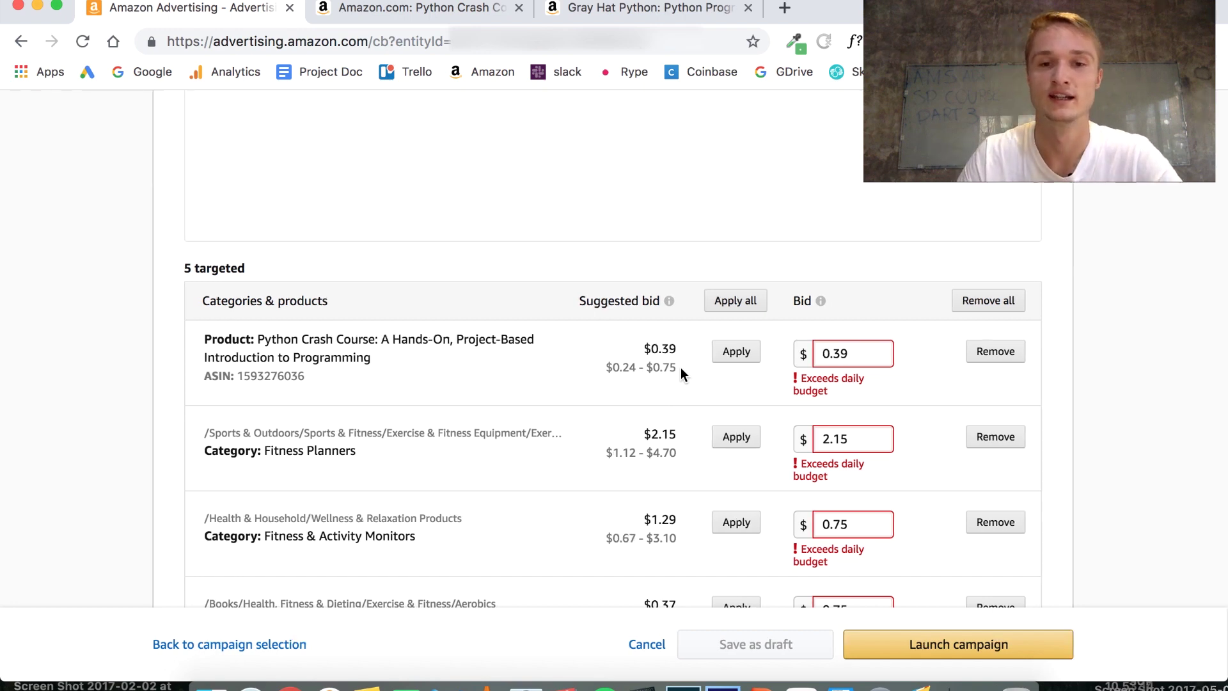
{"action": "scroll", "coordinate": [676, 371], "scroll_direction": "down", "scroll_amount": 1}
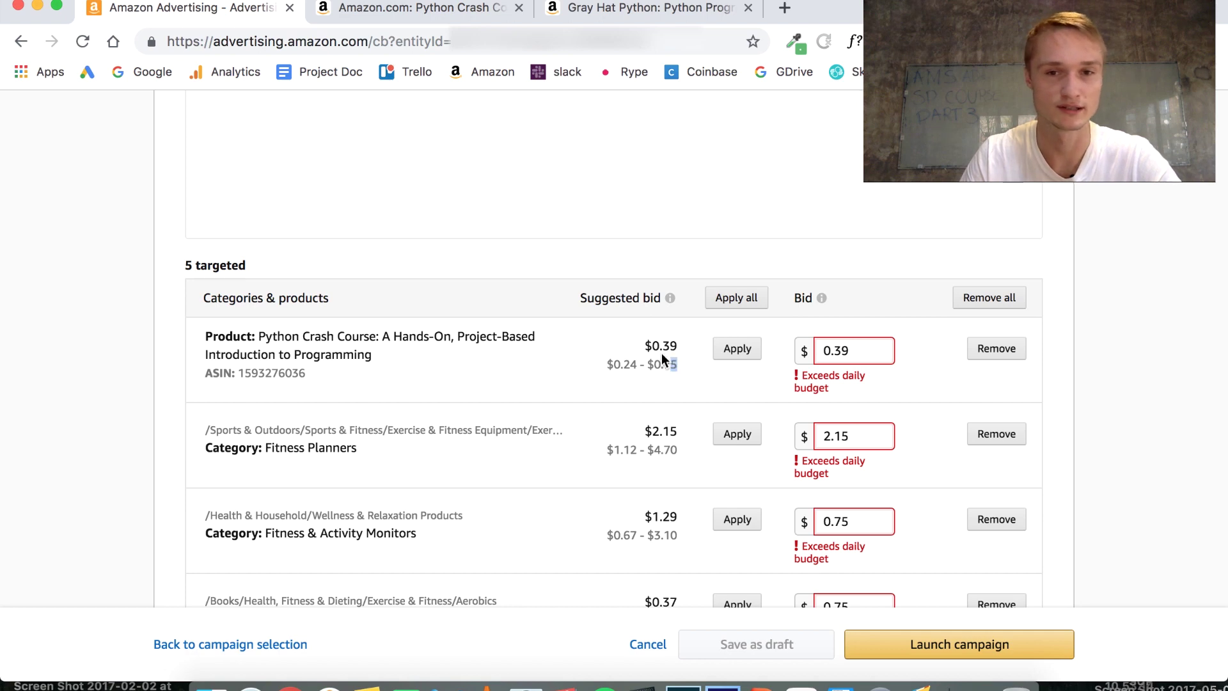
{"action": "triple_click", "coordinate": [682, 371]}
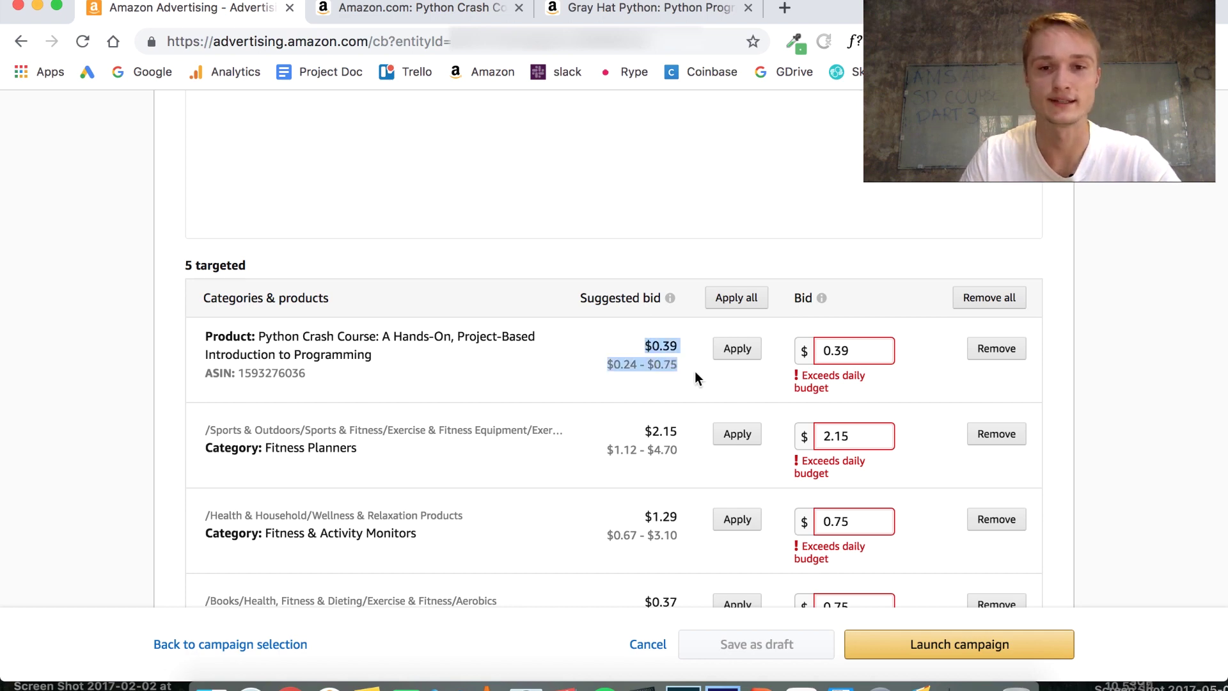
{"action": "left_click", "coordinate": [695, 372]}
{"action": "scroll", "coordinate": [693, 378], "scroll_direction": "down", "scroll_amount": 3}
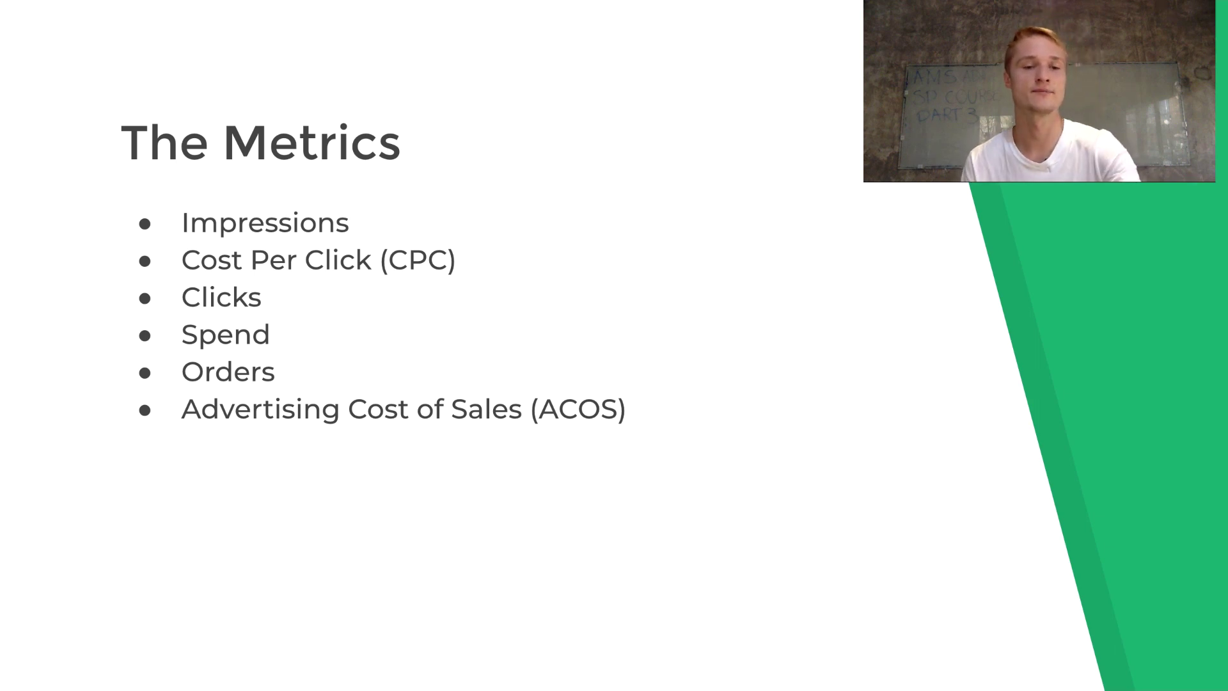
Exit the slideshow, switch back to Amazon Advertising and look through the additional metrics available for the campaign.
{"action": "key", "text": "Escape"}
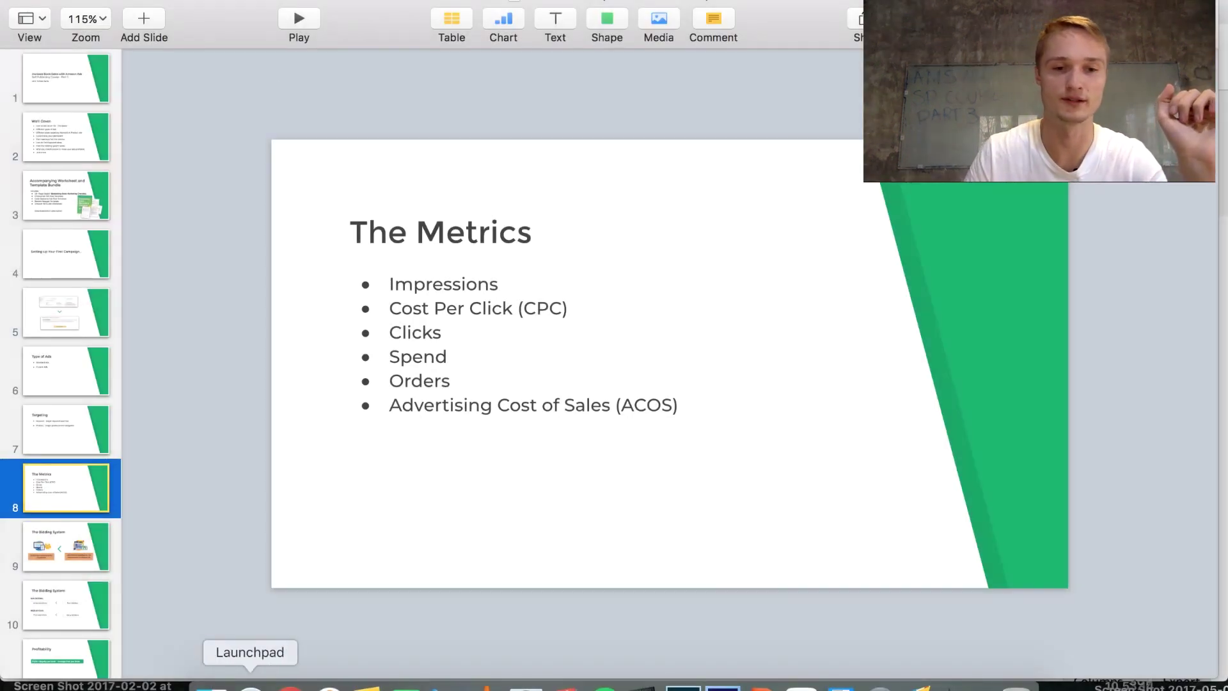
{"action": "left_click", "coordinate": [290, 685]}
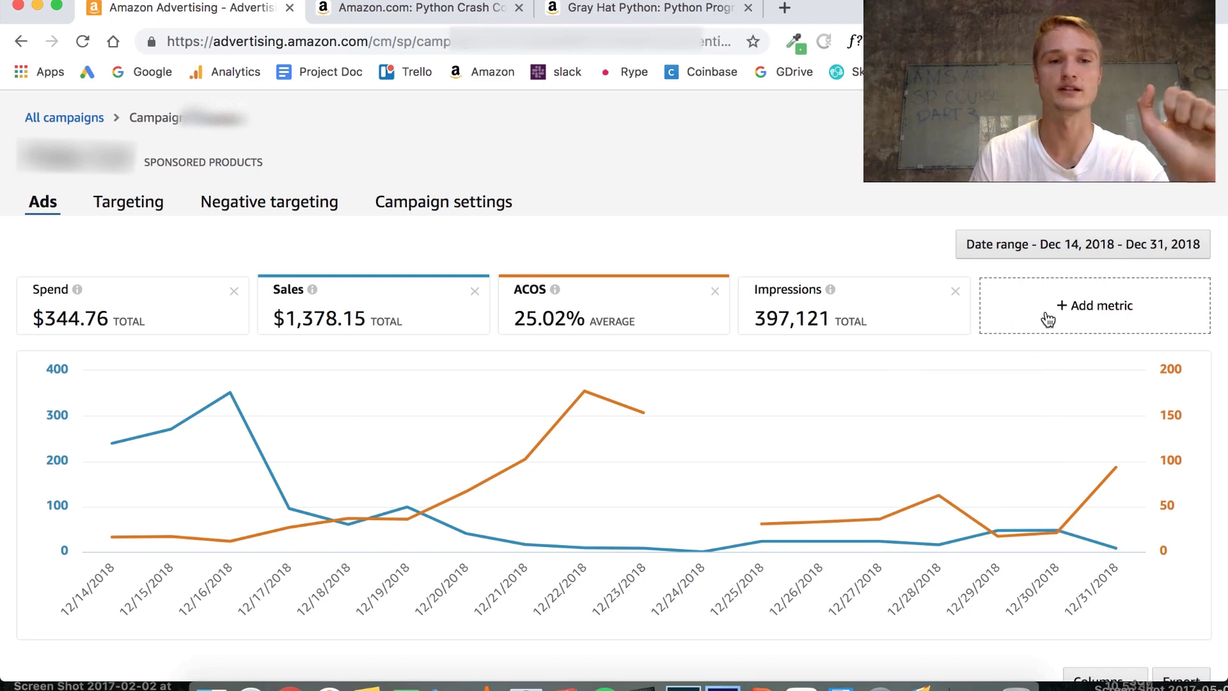
{"action": "left_click", "coordinate": [1099, 312]}
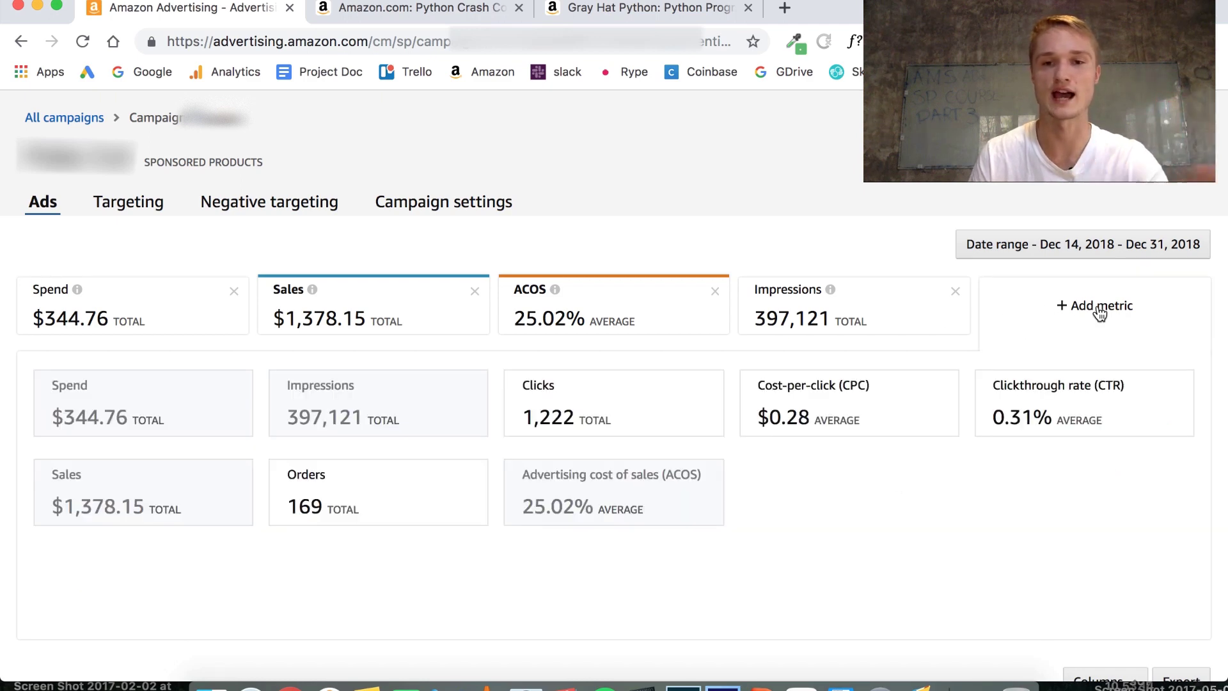
{"action": "left_click", "coordinate": [1078, 430]}
{"action": "left_click", "coordinate": [1196, 294]}
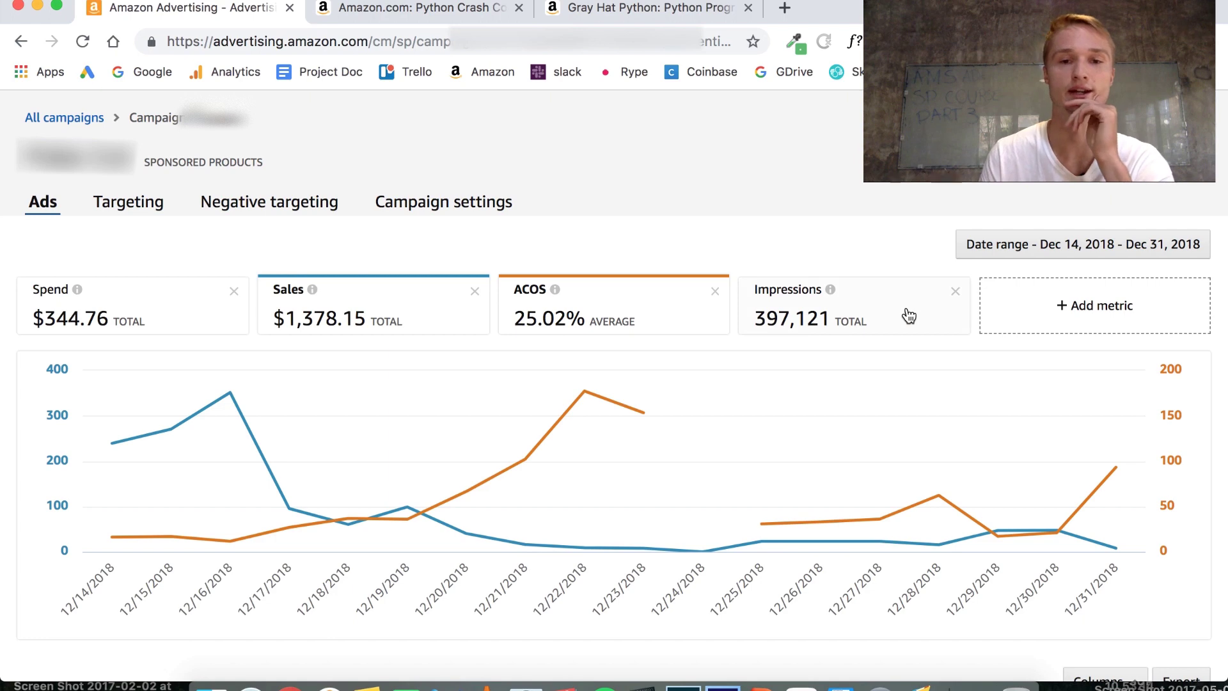
Plot the campaign's impressions against its sales on the performance chart.
{"action": "left_click", "coordinate": [818, 318]}
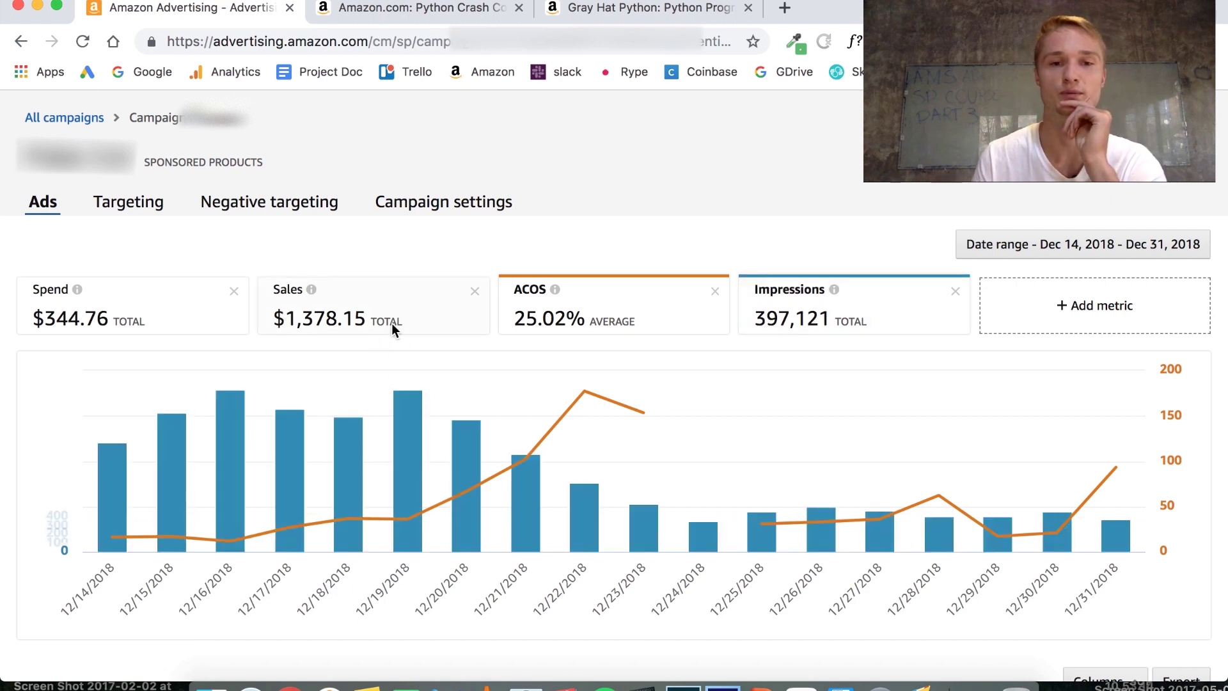
{"action": "left_click", "coordinate": [463, 323]}
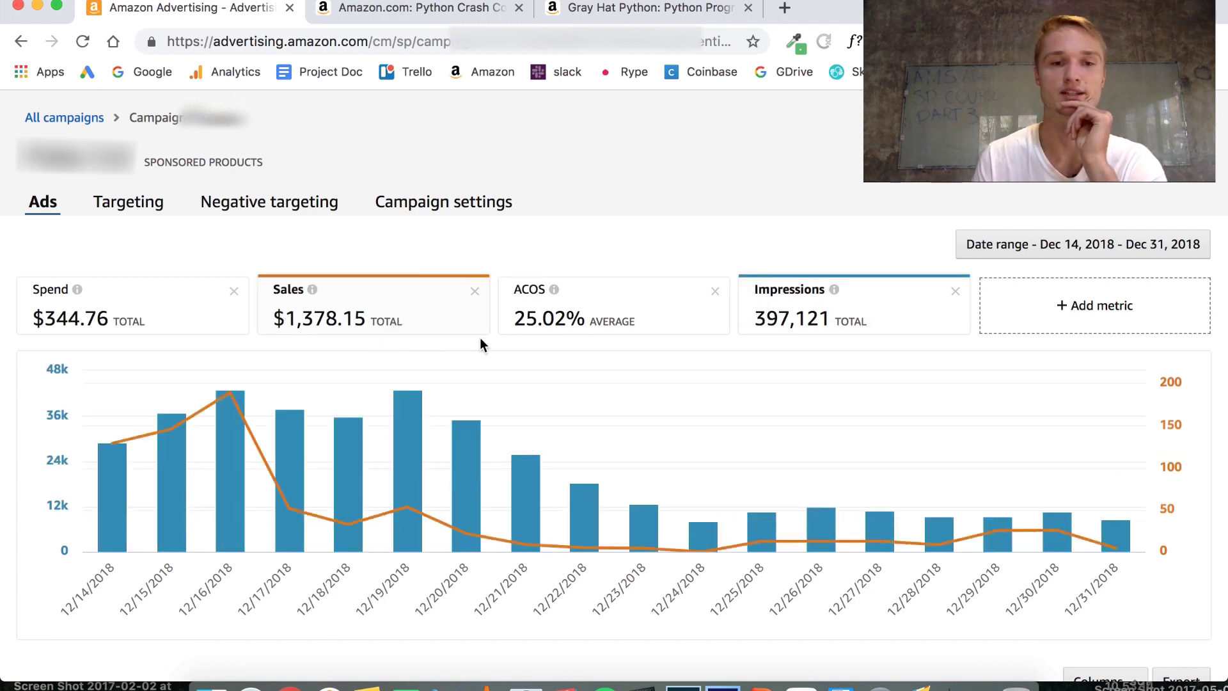
{"action": "left_click", "coordinate": [793, 316]}
Open the campaign's keyword targeting and review the performance columns of the keyword table.
{"action": "left_click", "coordinate": [156, 212]}
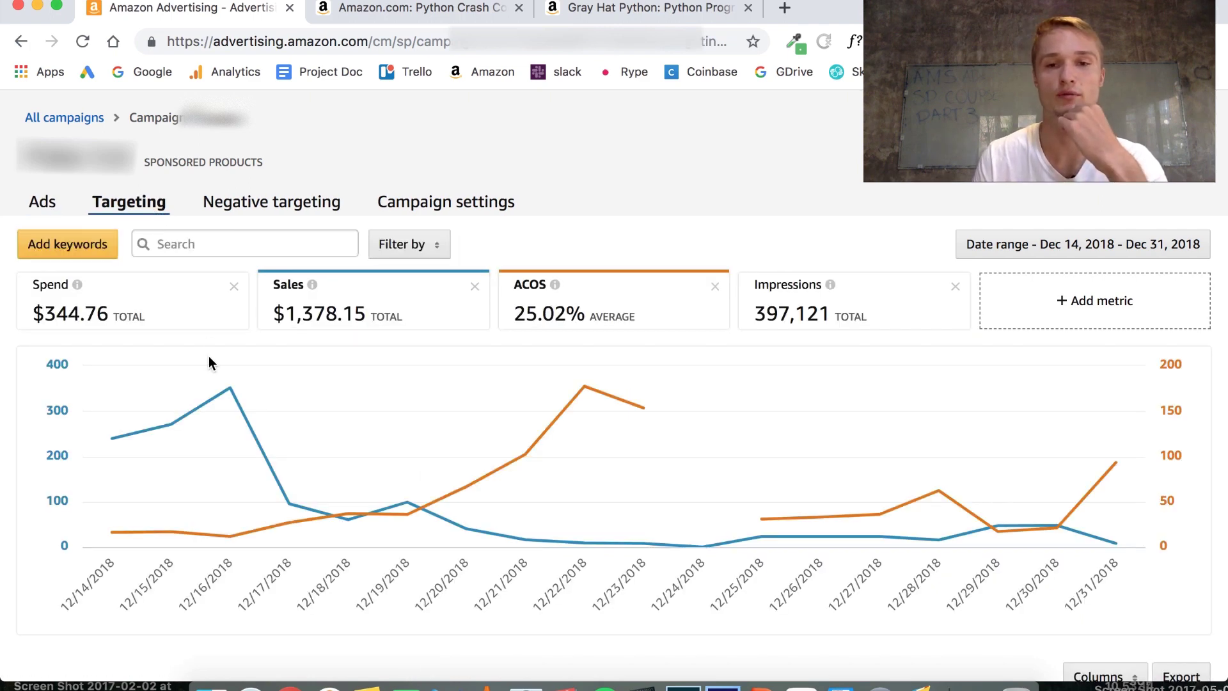
{"action": "scroll", "coordinate": [209, 356], "scroll_direction": "down", "scroll_amount": 5}
{"action": "scroll", "coordinate": [209, 356], "scroll_direction": "down", "scroll_amount": 5}
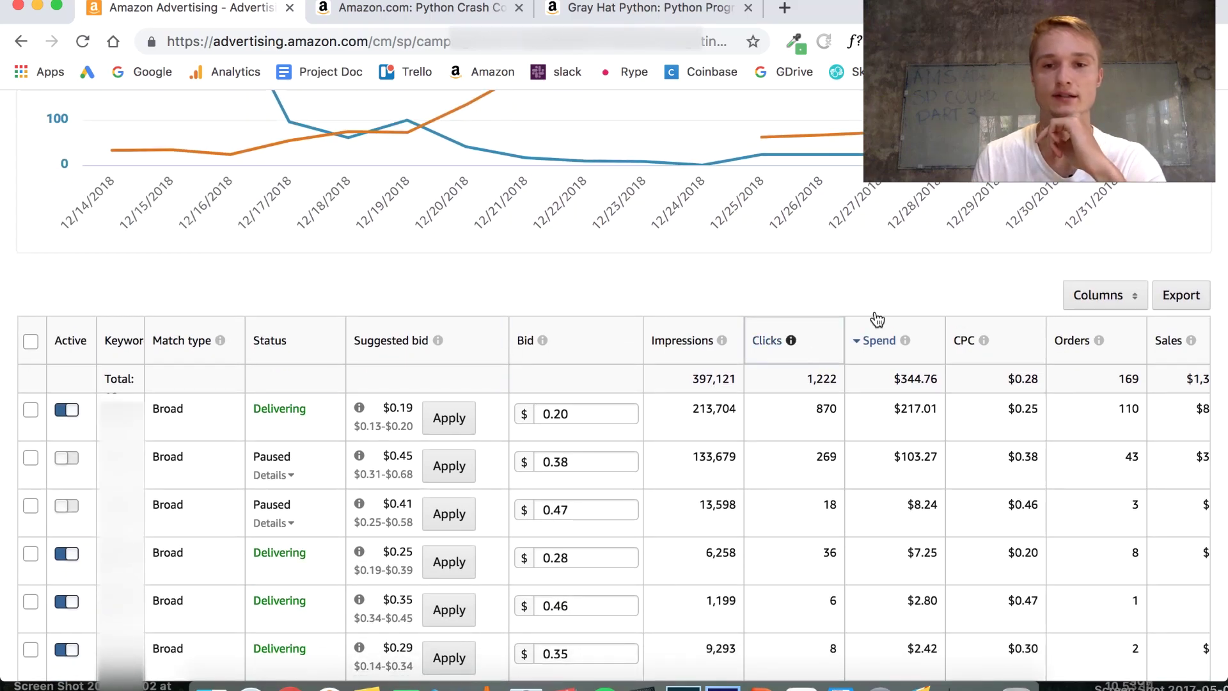
{"action": "scroll", "coordinate": [914, 291], "scroll_direction": "down", "scroll_amount": 4}
{"action": "scroll", "coordinate": [914, 292], "scroll_direction": "up", "scroll_amount": 2}
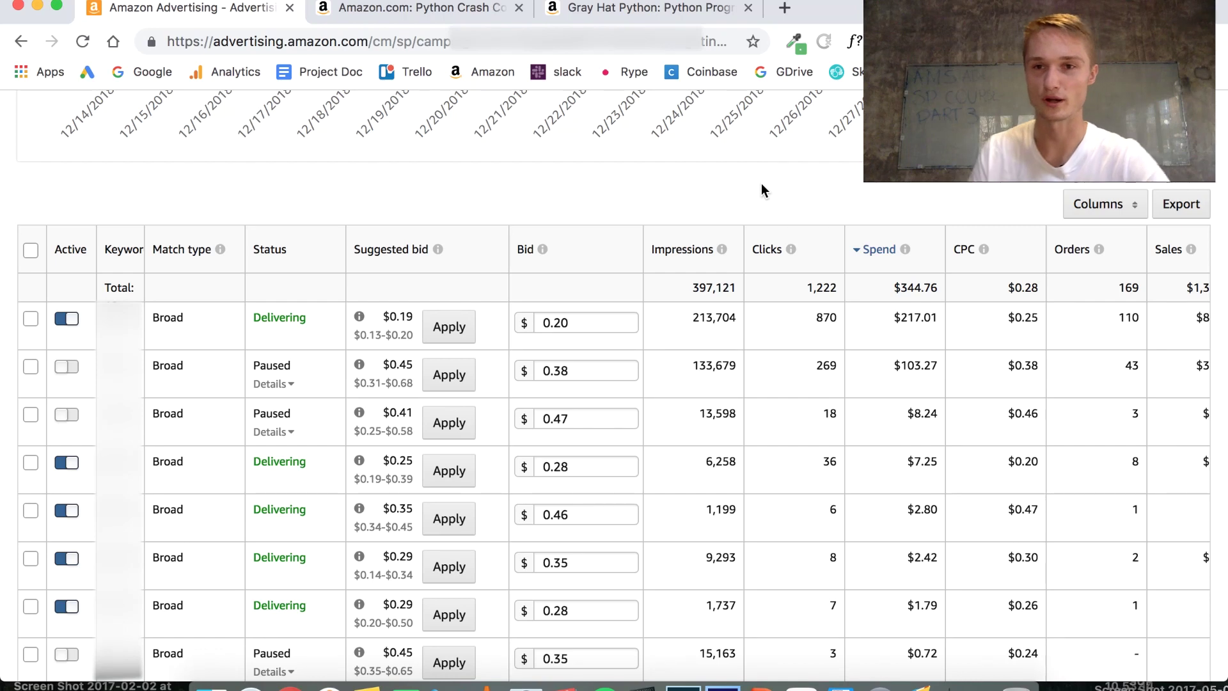
{"action": "scroll", "coordinate": [762, 184], "scroll_direction": "down", "scroll_amount": 1}
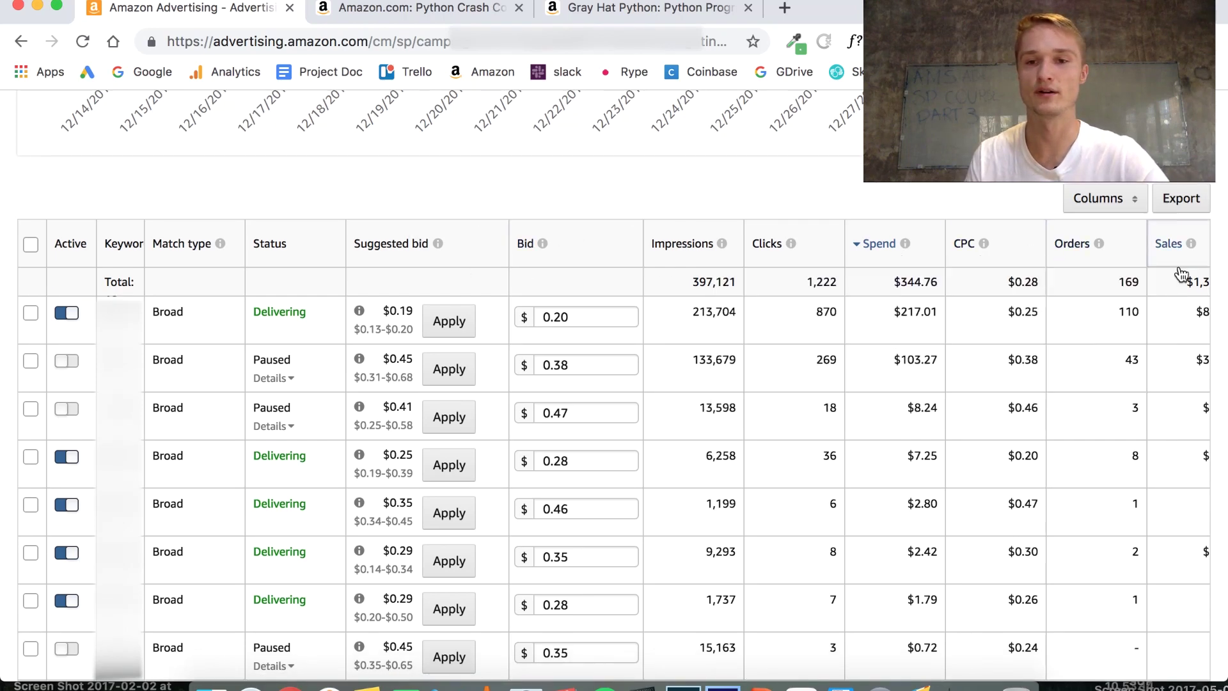
{"action": "left_click", "coordinate": [870, 254]}
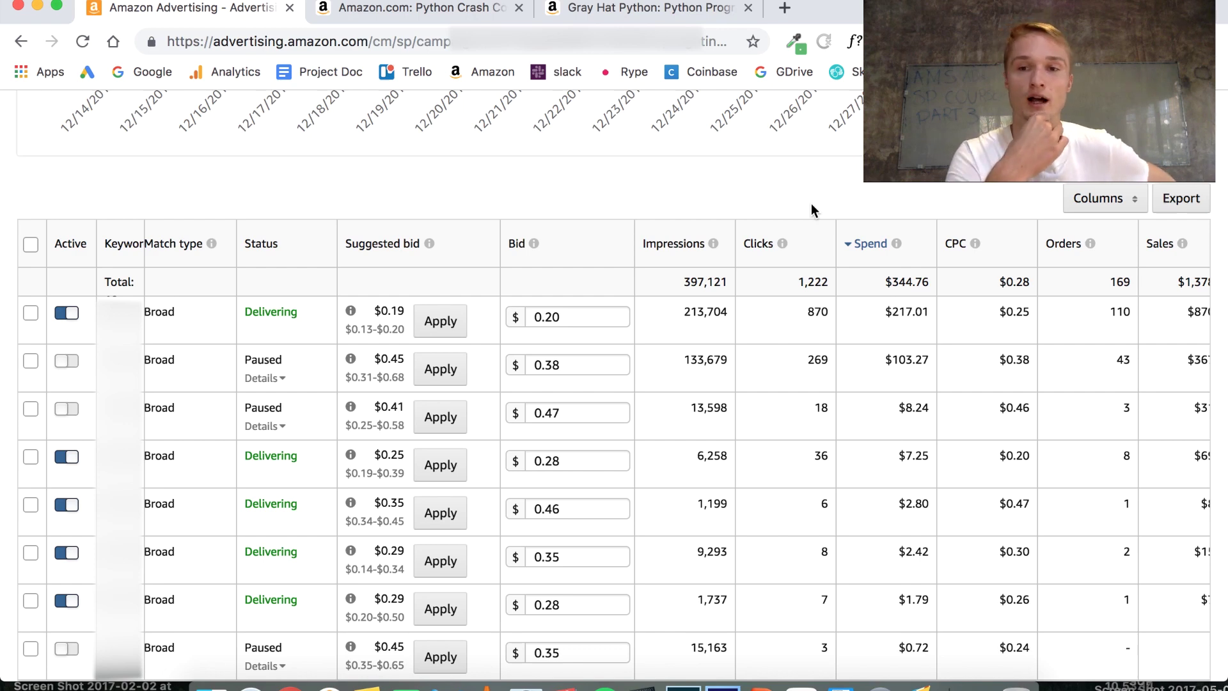
Examine the spend, cost-per-click and clicks of the highest-spending keyword.
{"action": "scroll", "coordinate": [803, 260], "scroll_direction": "right", "scroll_amount": 4}
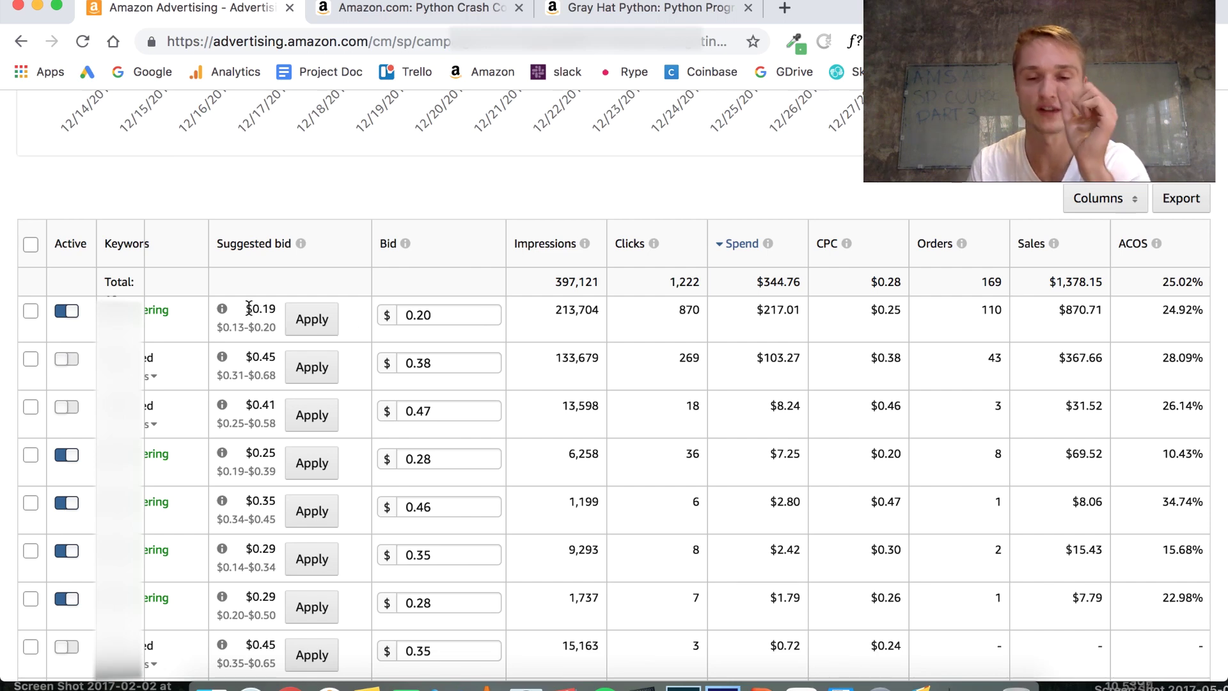
{"action": "scroll", "coordinate": [240, 335], "scroll_direction": "down", "scroll_amount": 2}
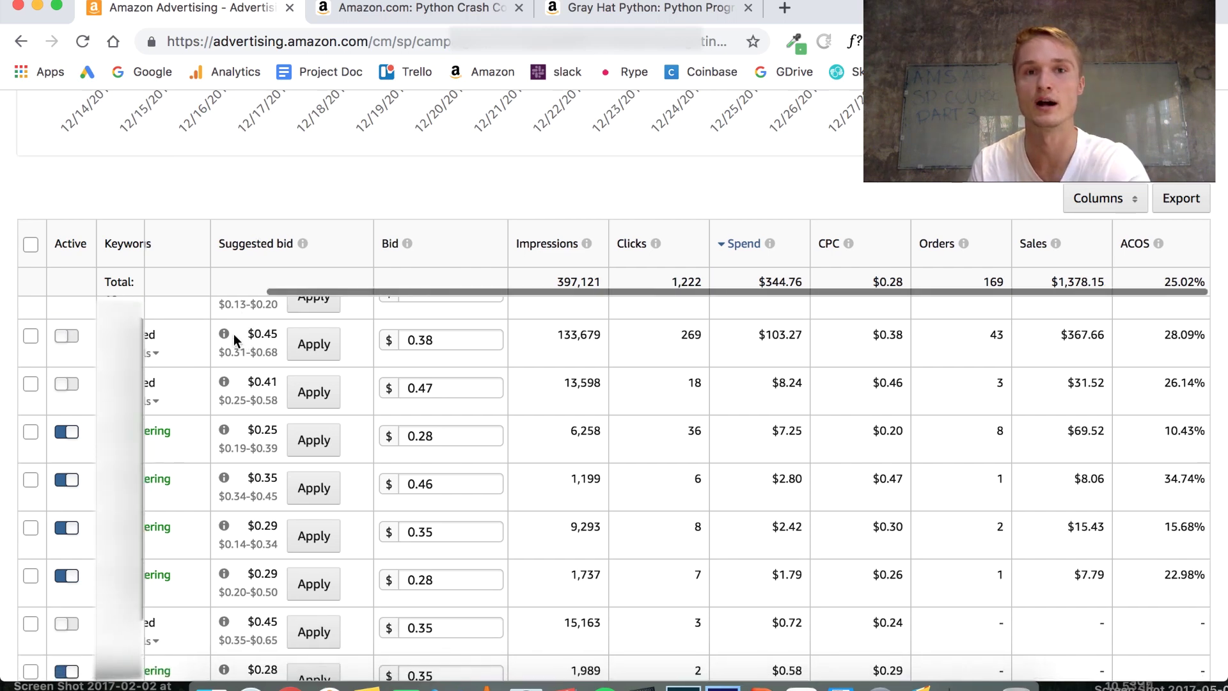
{"action": "scroll", "coordinate": [703, 326], "scroll_direction": "up", "scroll_amount": 2}
{"action": "left_click_drag", "start_coordinate": [759, 313], "coordinate": [799, 312]}
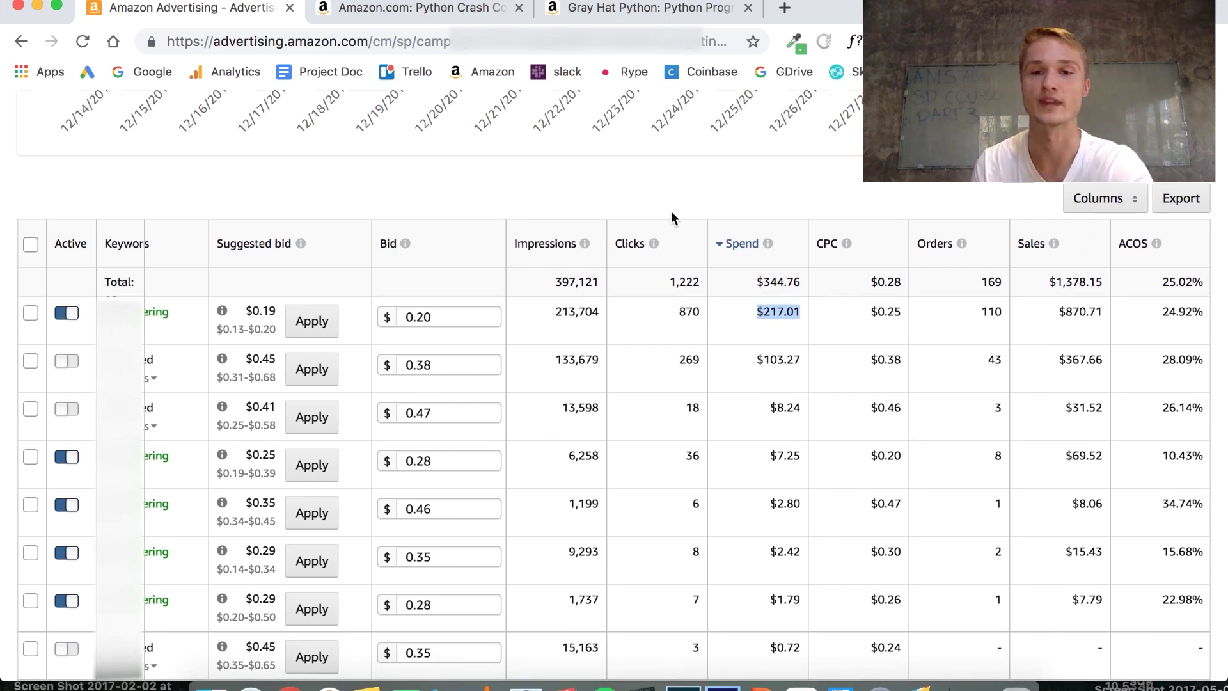
{"action": "scroll", "coordinate": [727, 314], "scroll_direction": "up", "scroll_amount": 10}
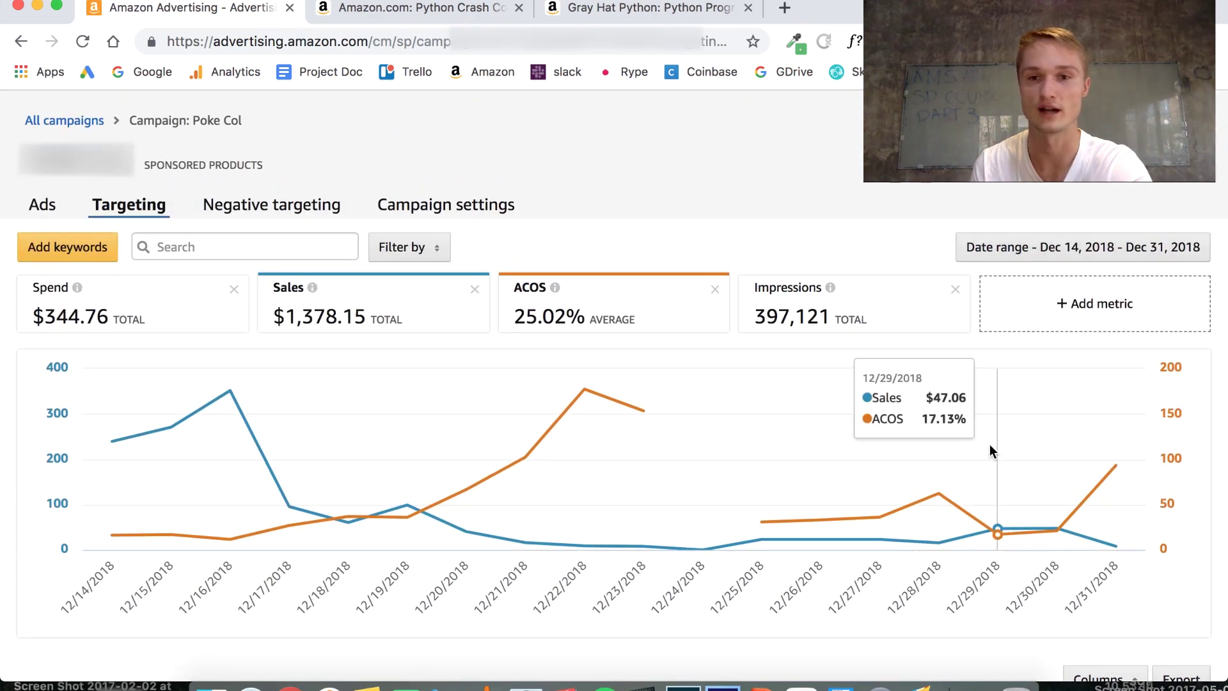
{"action": "scroll", "coordinate": [991, 451], "scroll_direction": "down", "scroll_amount": 7}
{"action": "scroll", "coordinate": [584, 213], "scroll_direction": "down", "scroll_amount": 2}
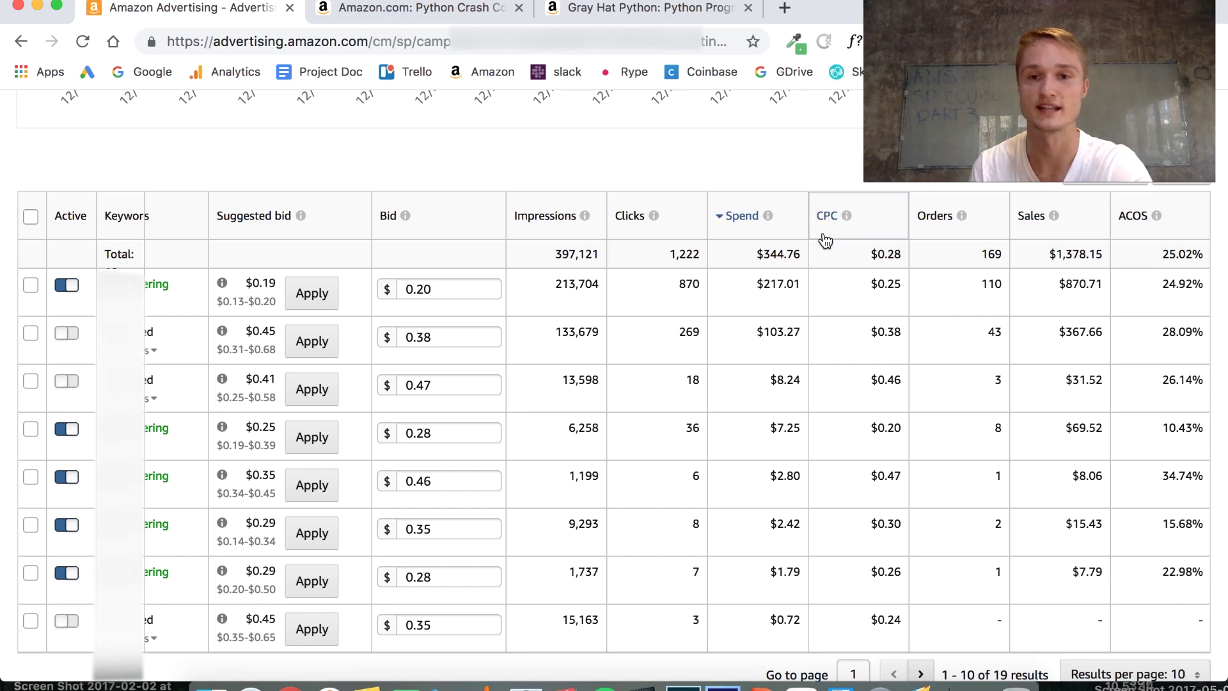
{"action": "left_click_drag", "start_coordinate": [865, 285], "coordinate": [901, 285]}
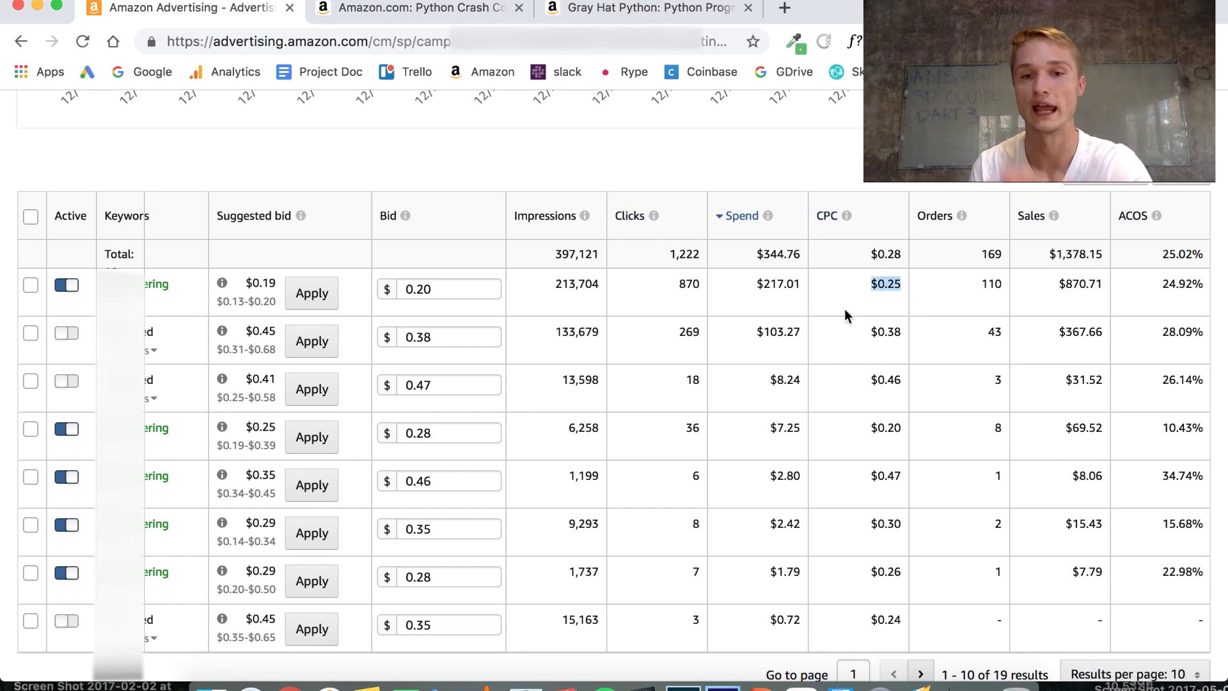
{"action": "left_click_drag", "start_coordinate": [677, 283], "coordinate": [723, 285]}
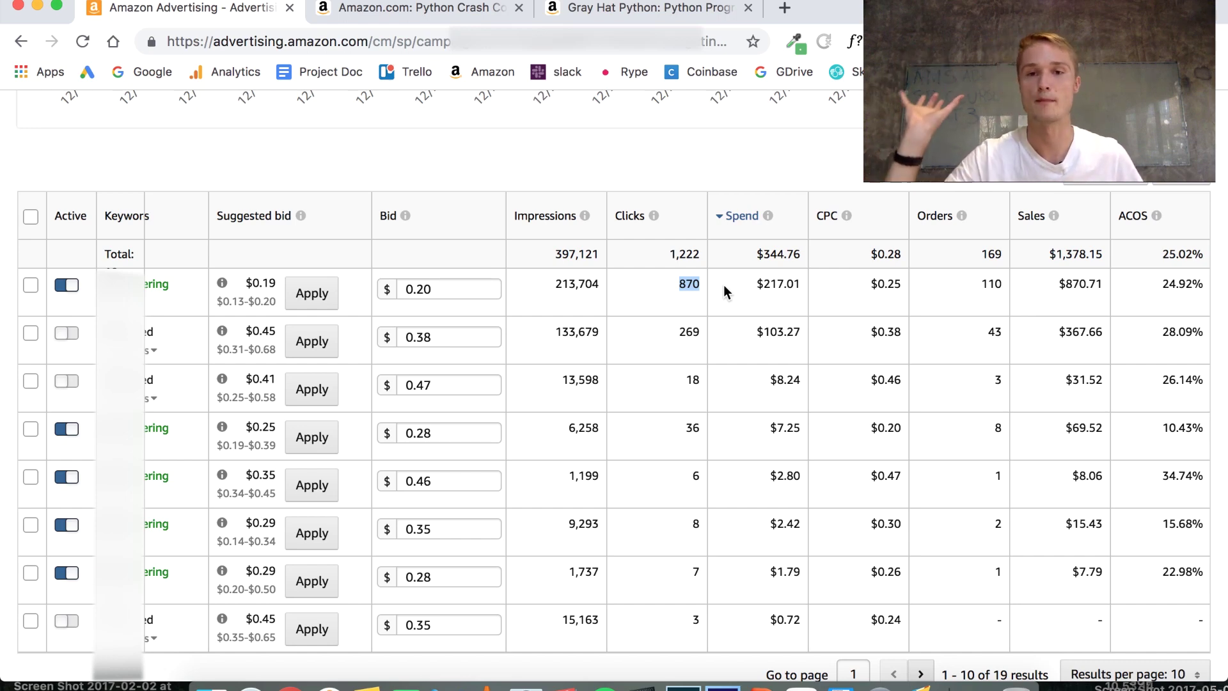
Compare the highest-spending keyword's clicks with the orders it generated.
{"action": "scroll", "coordinate": [954, 298], "scroll_direction": "up", "scroll_amount": 1}
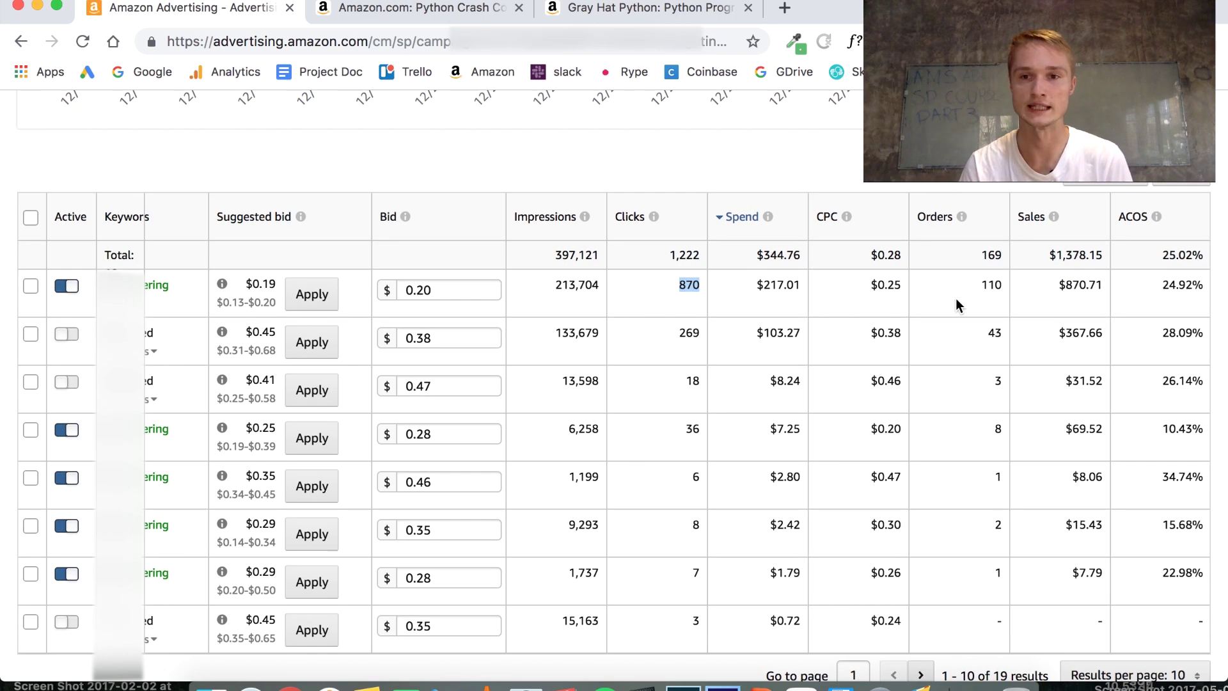
{"action": "left_click", "coordinate": [922, 224]}
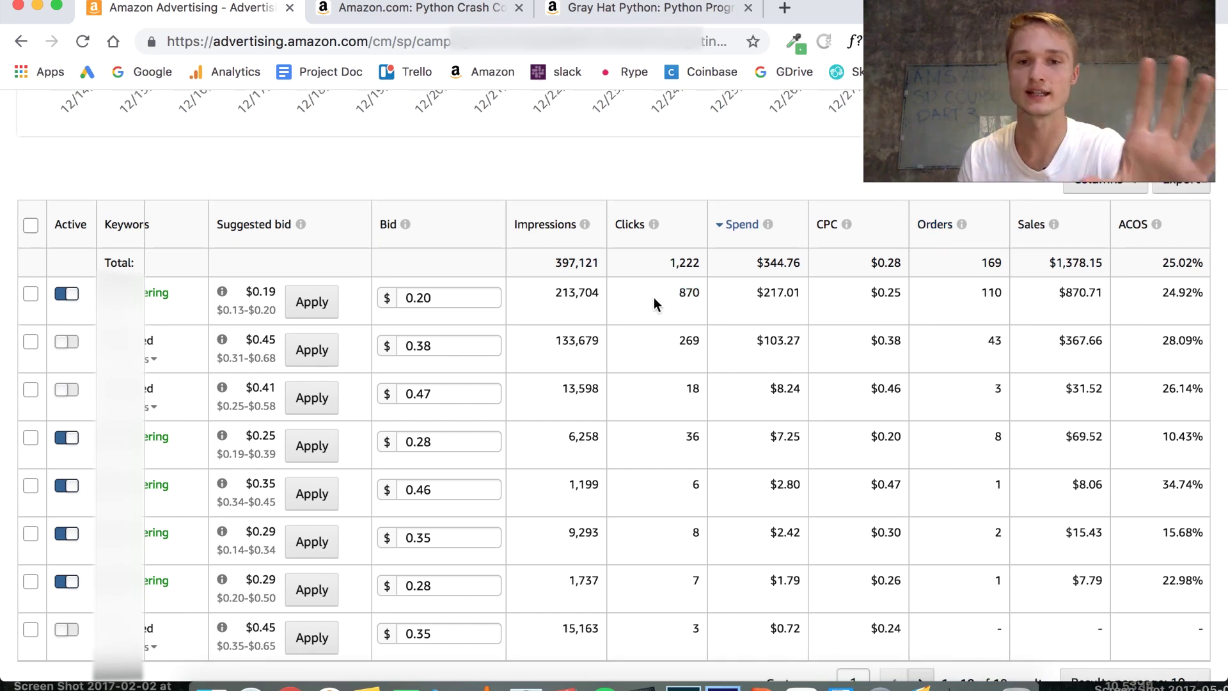
{"action": "double_click", "coordinate": [688, 292]}
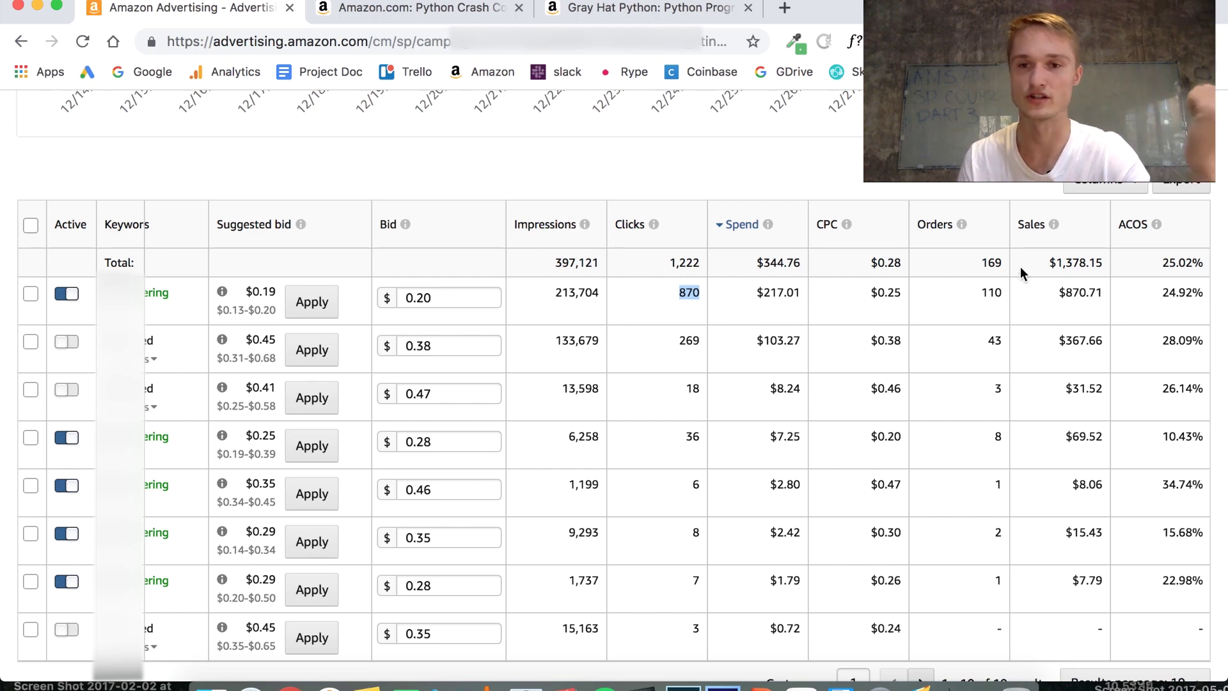
{"action": "left_click", "coordinate": [1041, 282]}
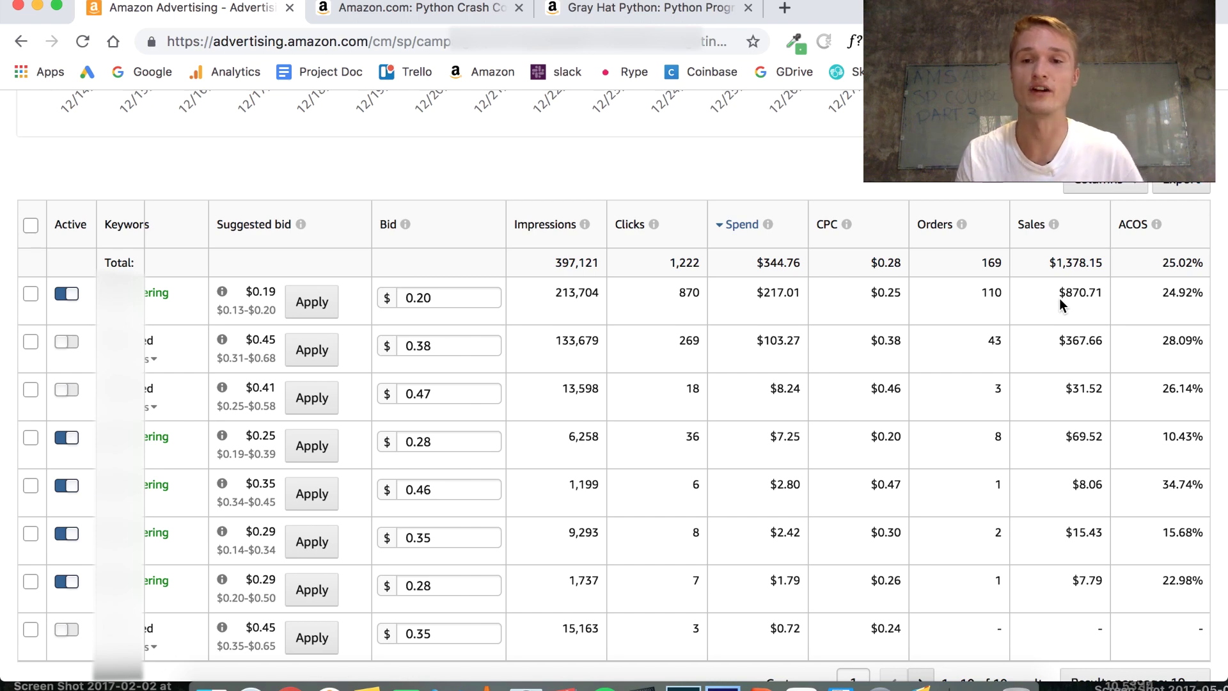
{"action": "left_click_drag", "start_coordinate": [980, 292], "coordinate": [1022, 300]}
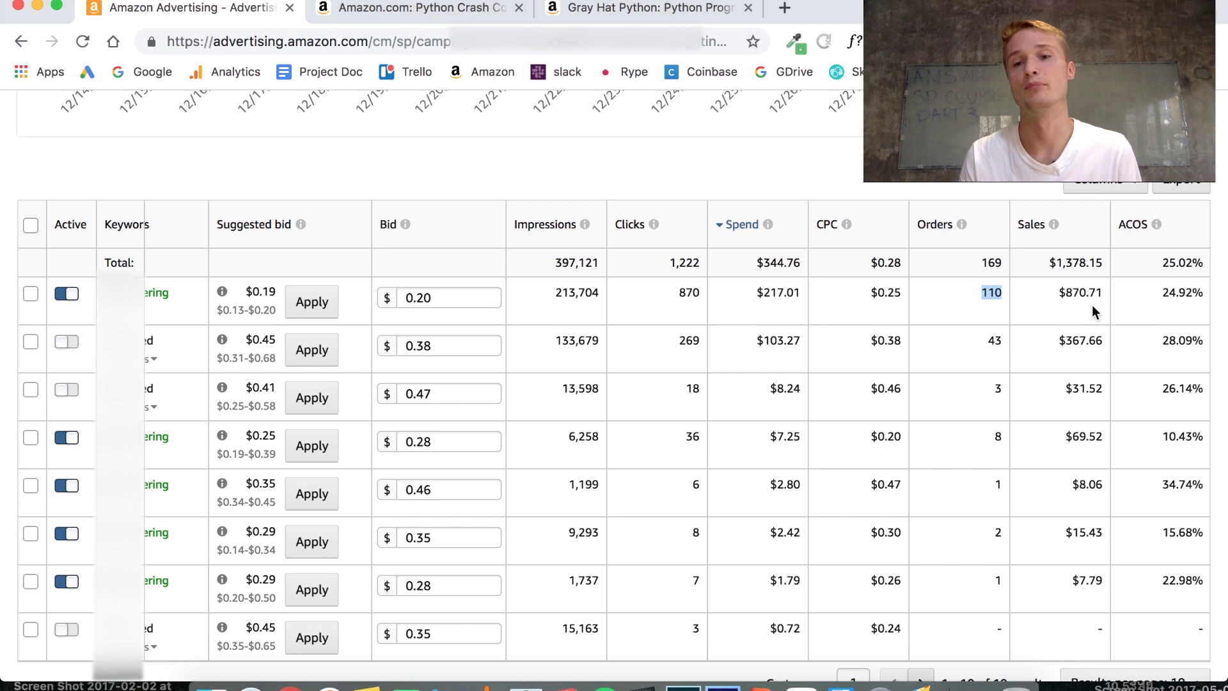
{"action": "left_click_drag", "start_coordinate": [1095, 309], "coordinate": [1057, 308]}
{"action": "double_click", "coordinate": [985, 293]}
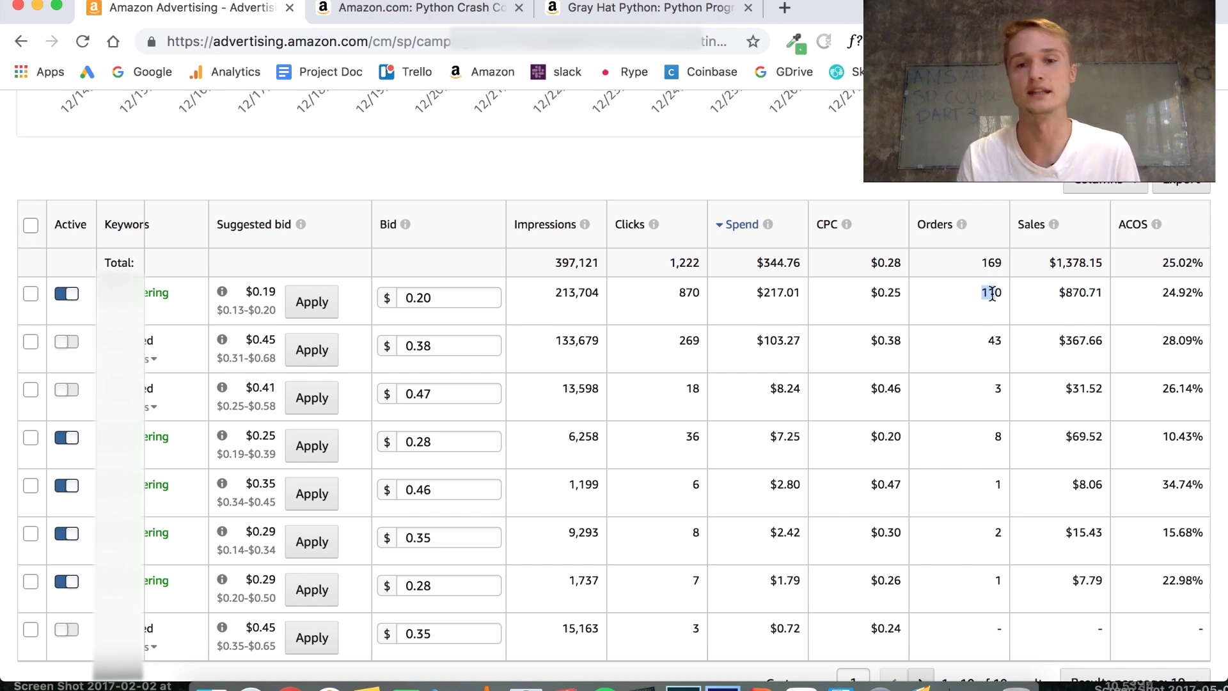
Examine the sales and ACOS of the highest-spending keyword.
{"action": "left_click_drag", "start_coordinate": [1055, 294], "coordinate": [1108, 297]}
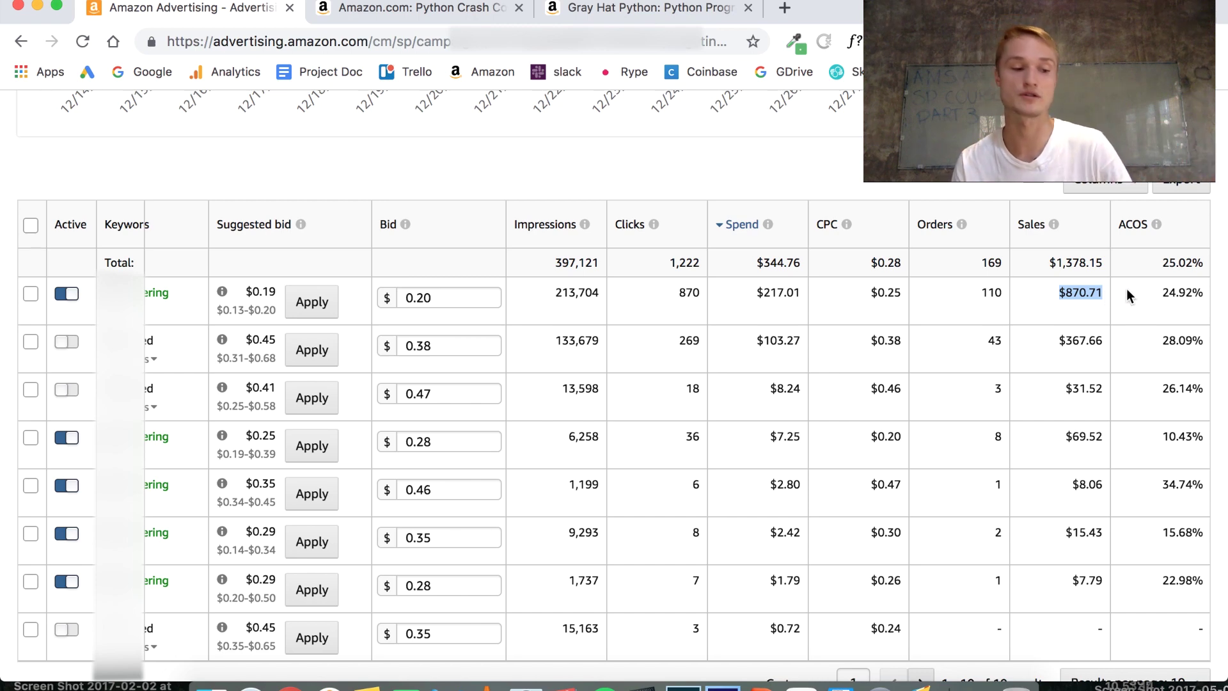
{"action": "left_click", "coordinate": [1060, 292]}
{"action": "left_click_drag", "start_coordinate": [1059, 292], "coordinate": [1123, 301]}
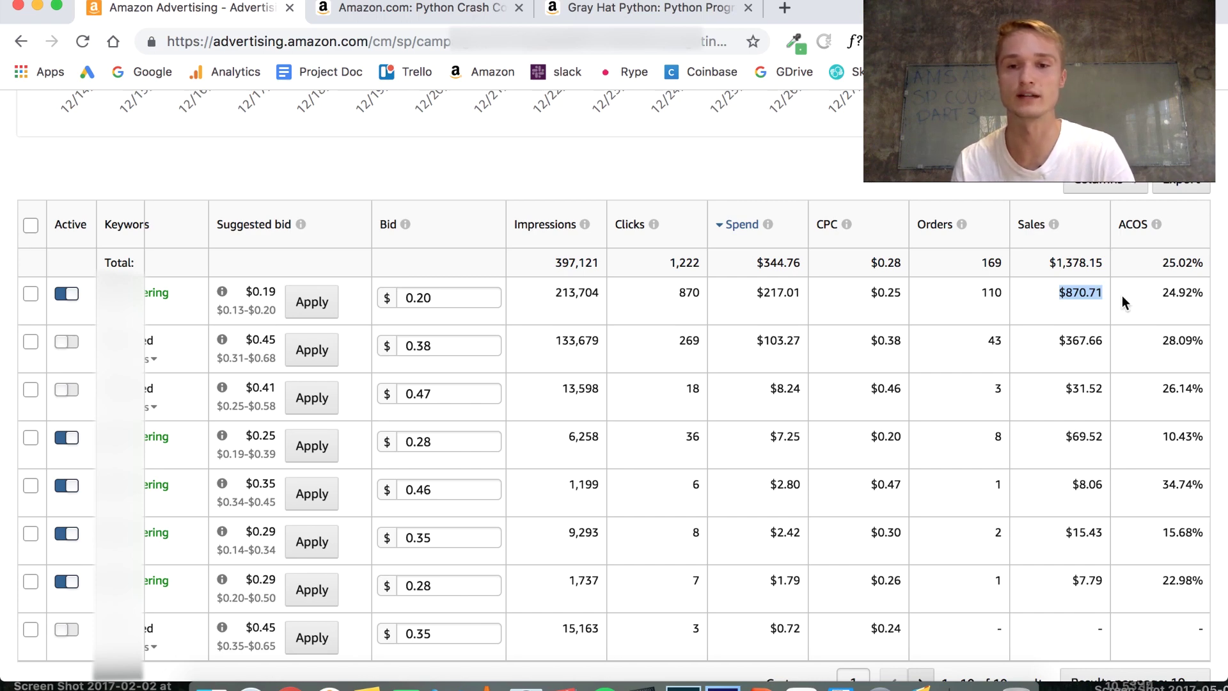
{"action": "left_click", "coordinate": [1092, 311]}
{"action": "left_click_drag", "start_coordinate": [1059, 292], "coordinate": [1110, 302]}
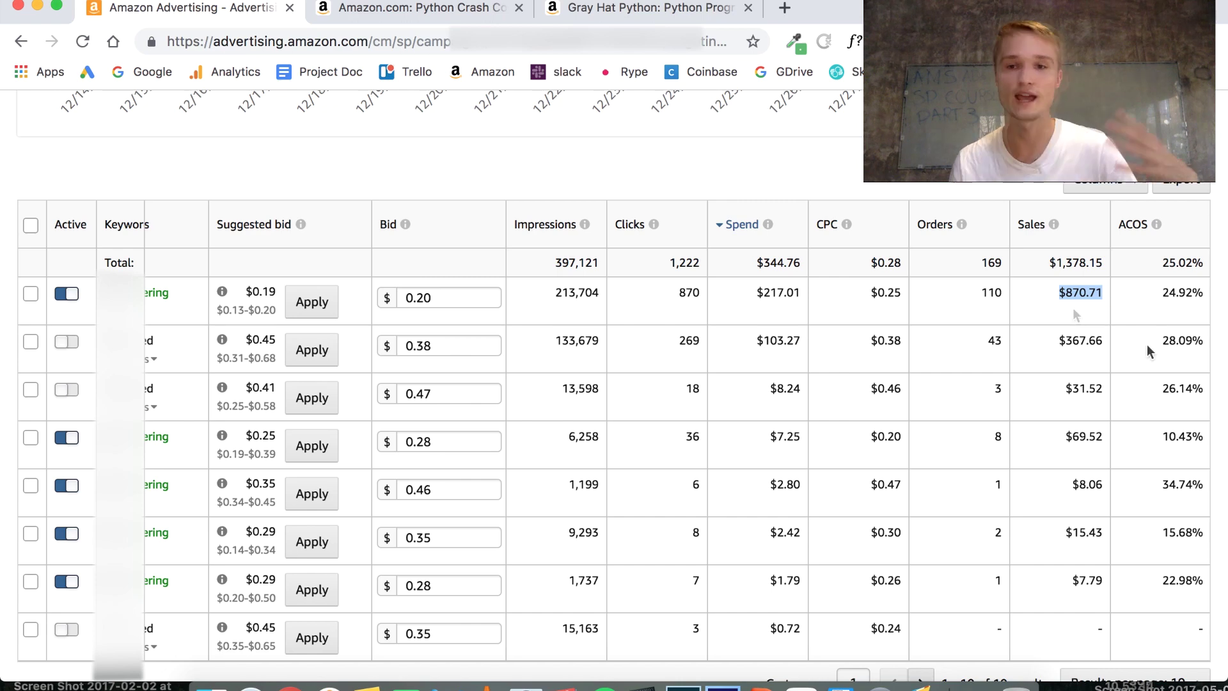
{"action": "left_click", "coordinate": [1175, 299]}
{"action": "left_click_drag", "start_coordinate": [1162, 292], "coordinate": [1206, 294]}
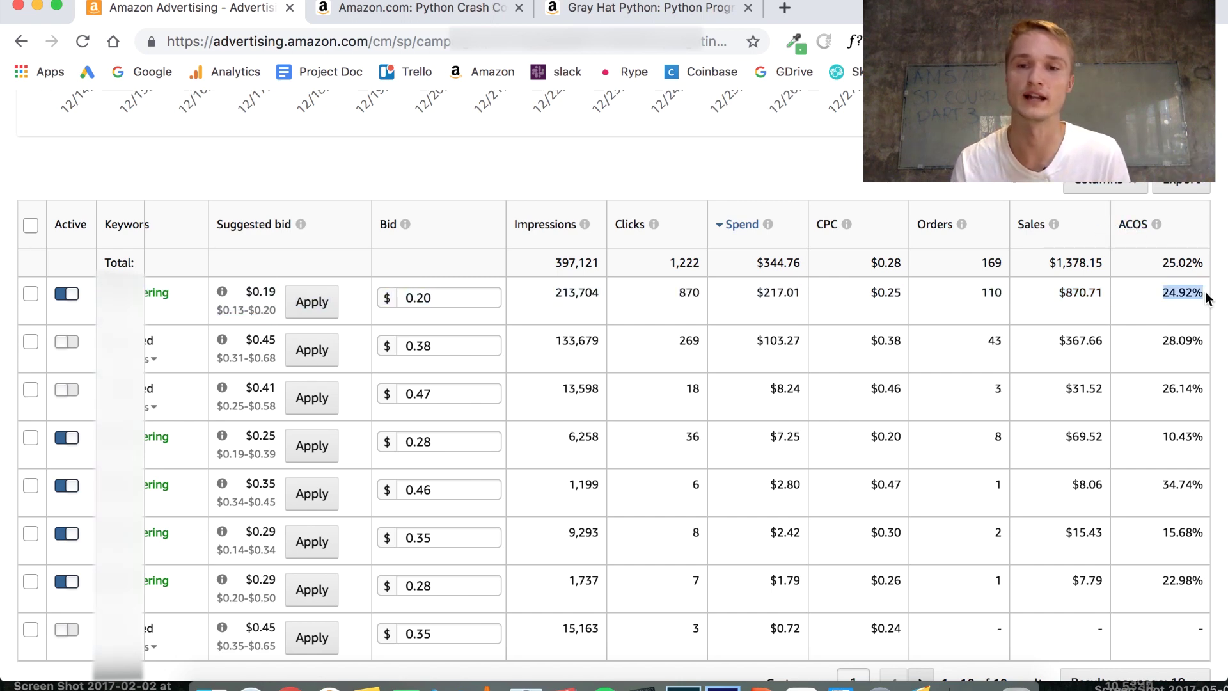
{"action": "mouse_move", "coordinate": [1156, 225]}
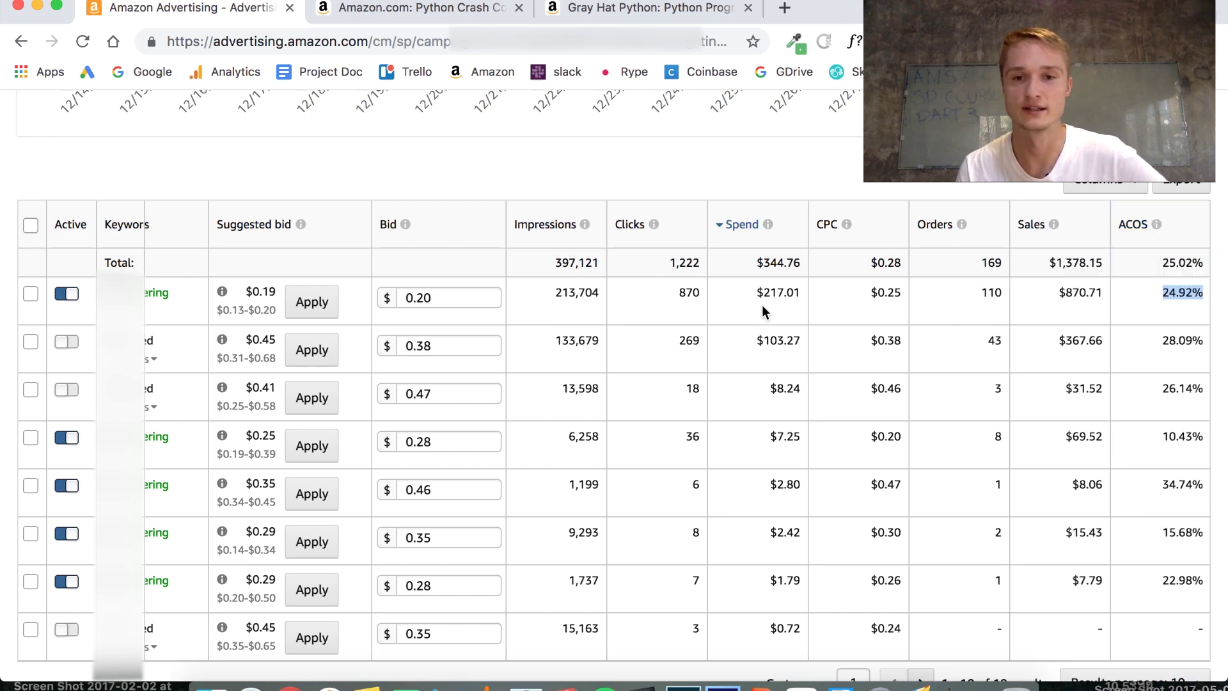
Compare the highest-spending keyword's ad spend with the sales it generated and its resulting ACOS.
{"action": "left_click_drag", "start_coordinate": [757, 291], "coordinate": [804, 293]}
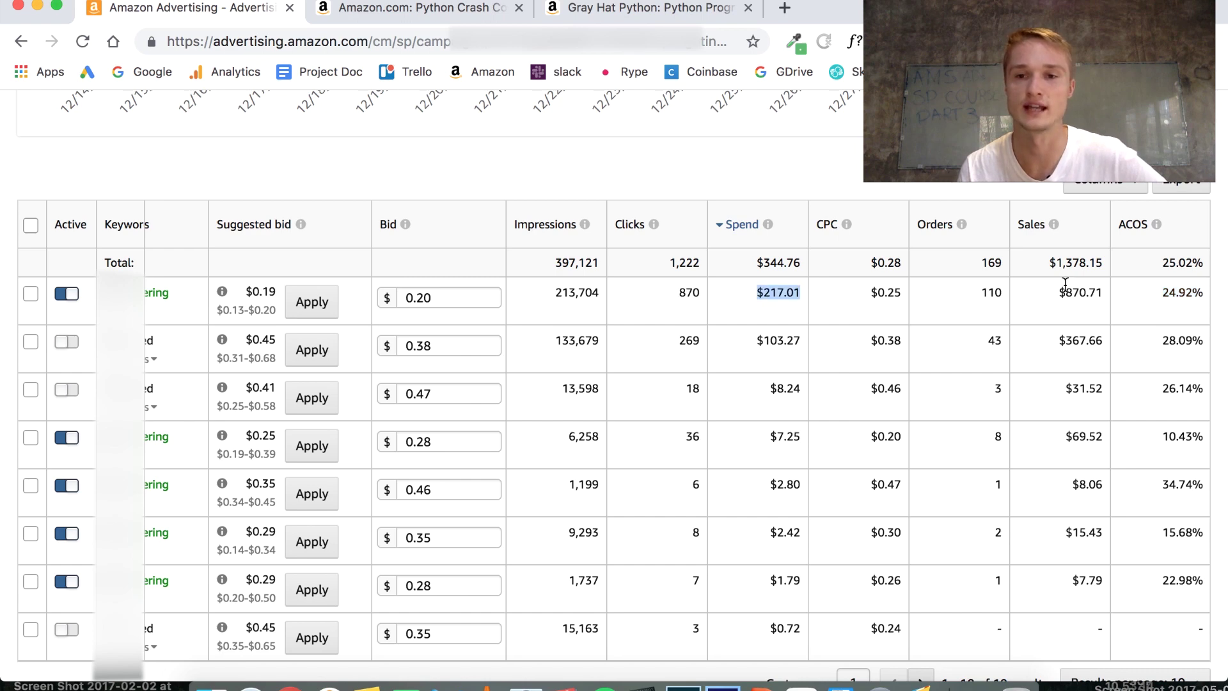
{"action": "left_click_drag", "start_coordinate": [1064, 292], "coordinate": [1100, 294]}
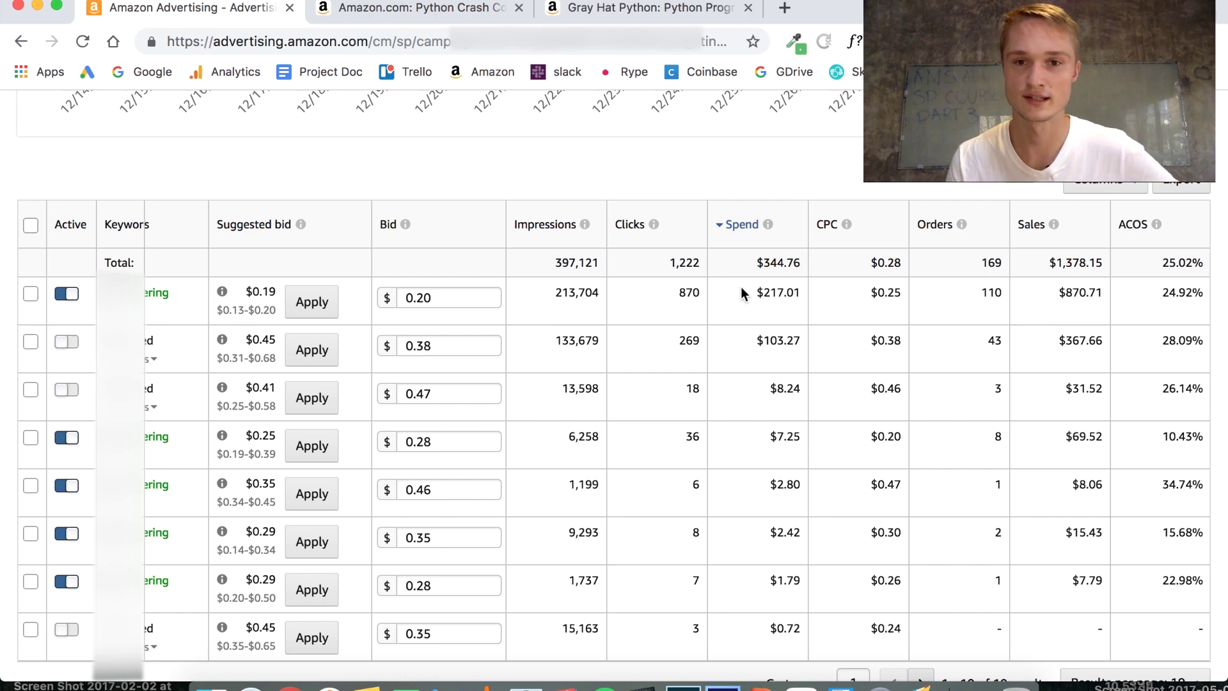
{"action": "left_click_drag", "start_coordinate": [741, 293], "coordinate": [804, 294]}
{"action": "left_click_drag", "start_coordinate": [1065, 294], "coordinate": [1199, 308]}
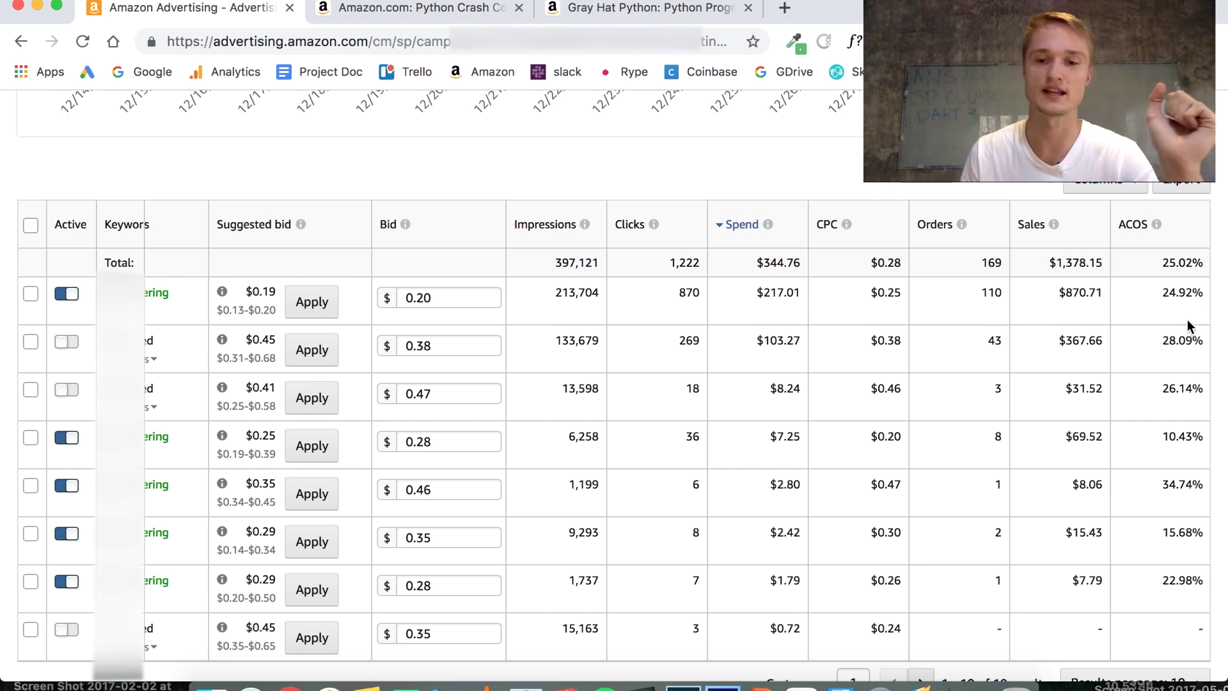
Switch to the Keynote presentation and play the slideshow from slide 9, "The Bidding System".
{"action": "left_click", "coordinate": [840, 685]}
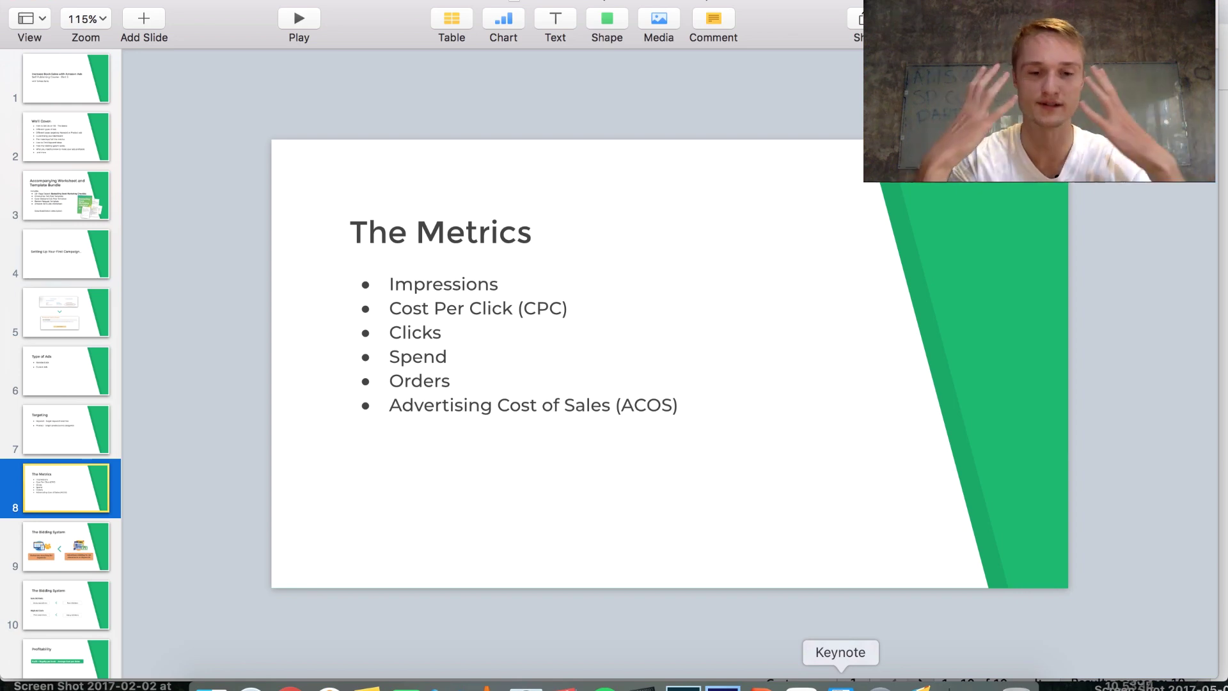
{"action": "key", "text": "Down"}
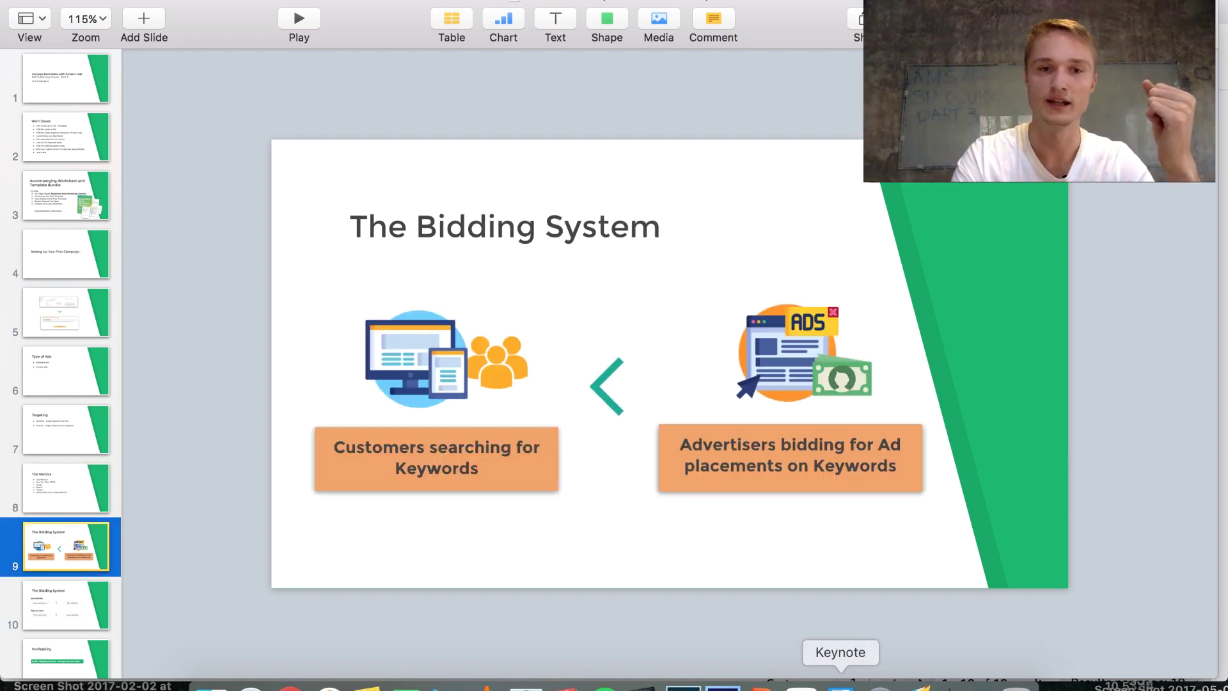
{"action": "left_click", "coordinate": [299, 26]}
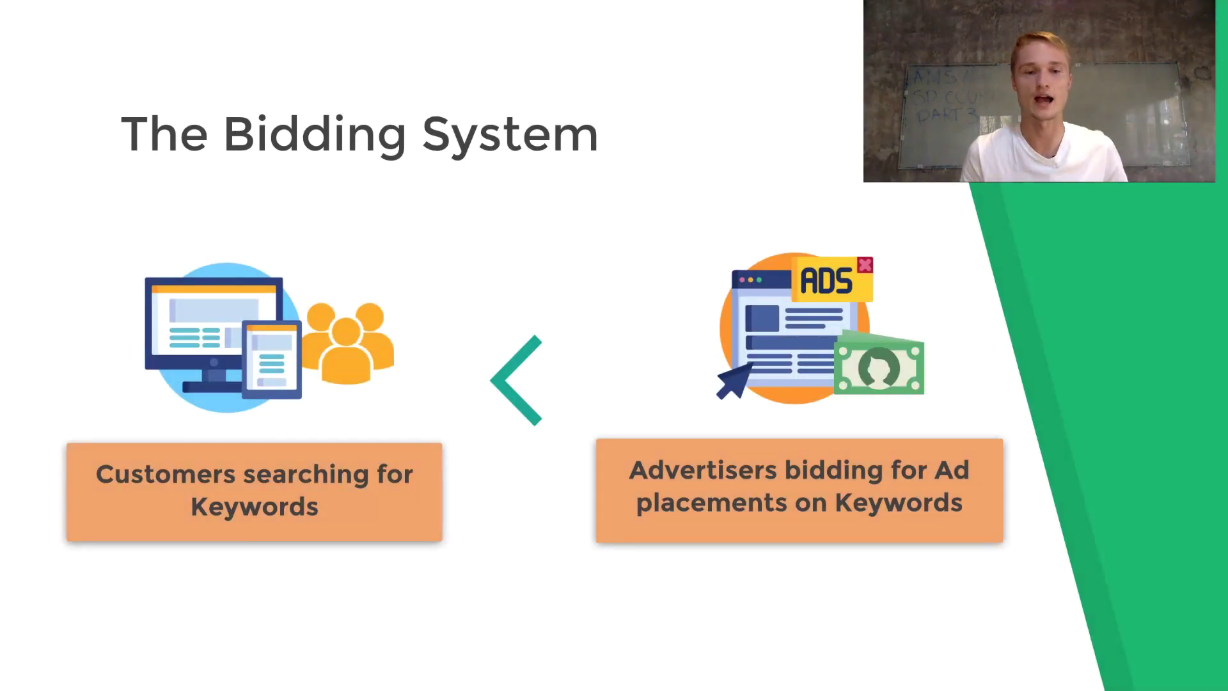